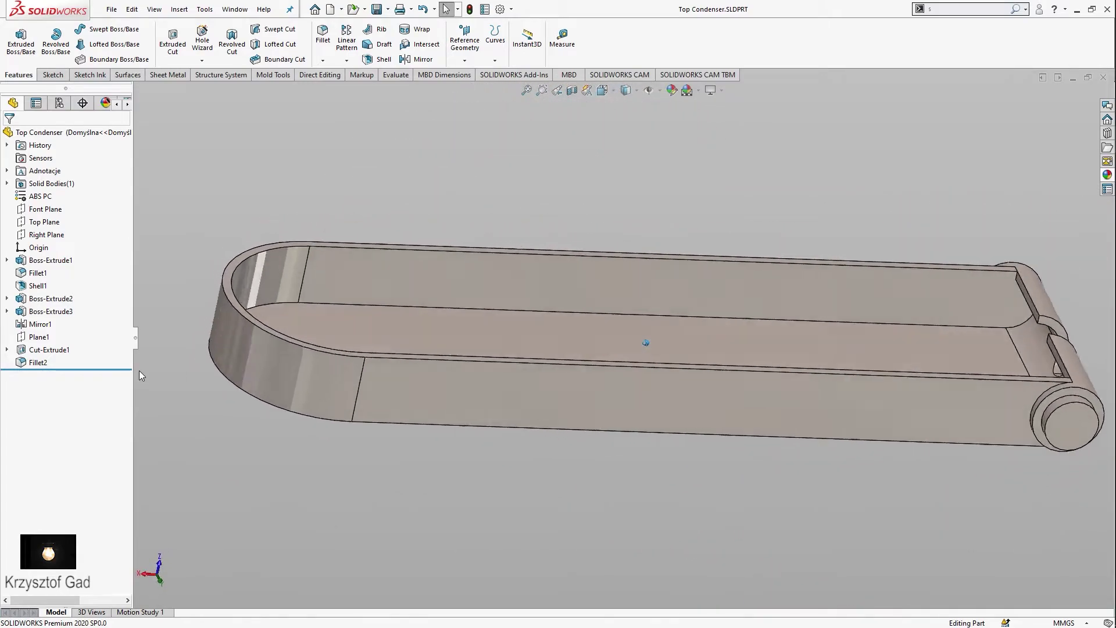
Make a drawing from the Top Condenser part on an A4 (ISO) sheet
left_click(112, 10)
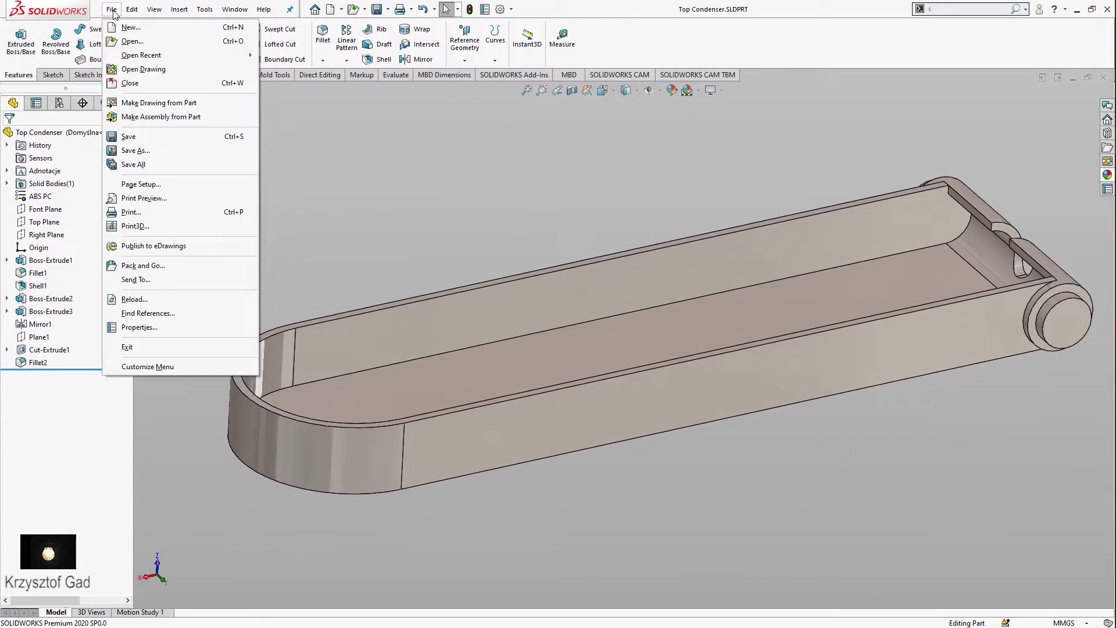
left_click(151, 104)
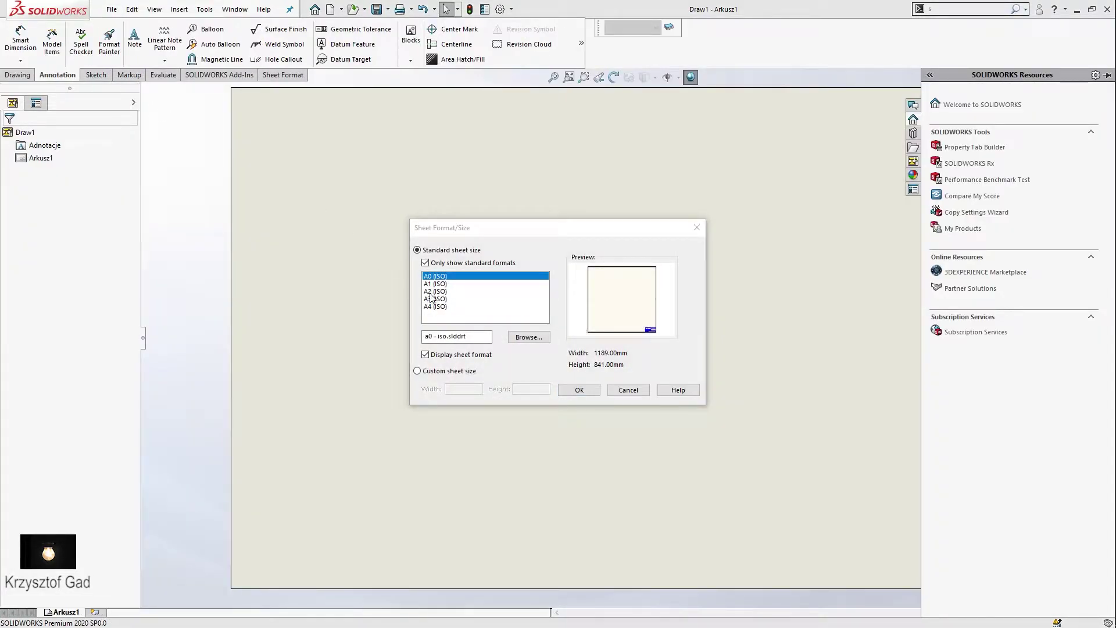
left_click(433, 306)
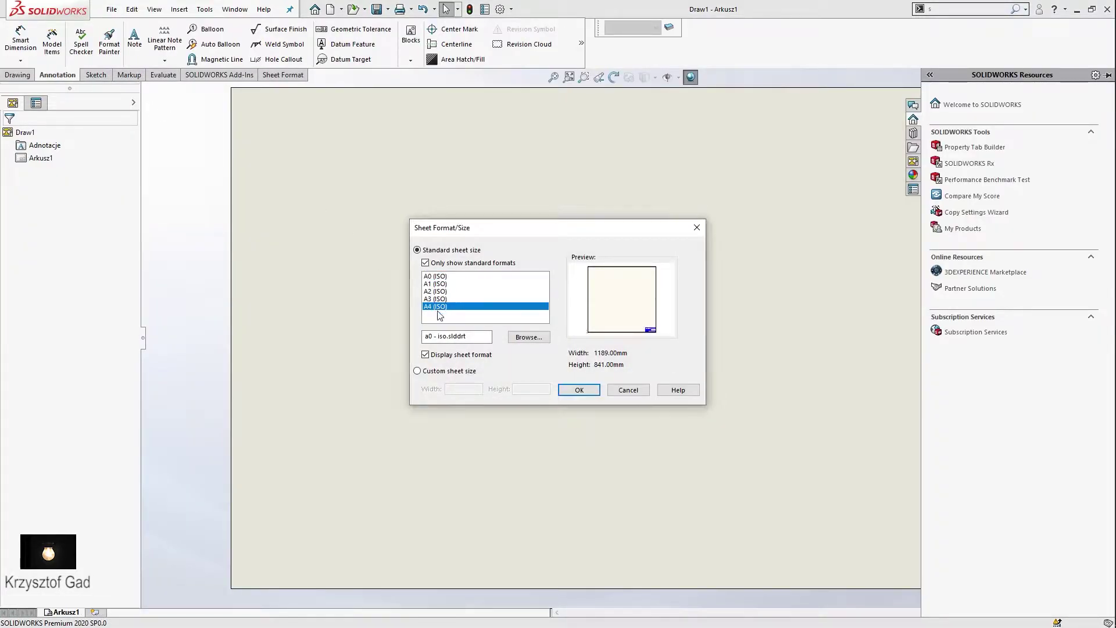
left_click(573, 391)
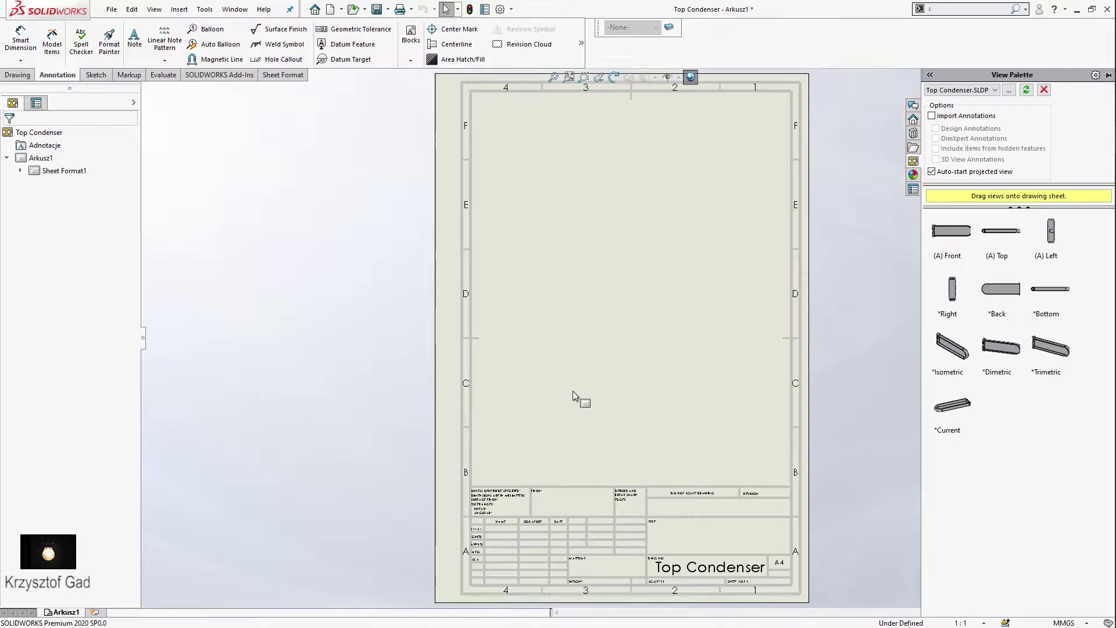
Place the part's Front view from the View Palette onto the sheet
scroll(574, 375, "down", 1)
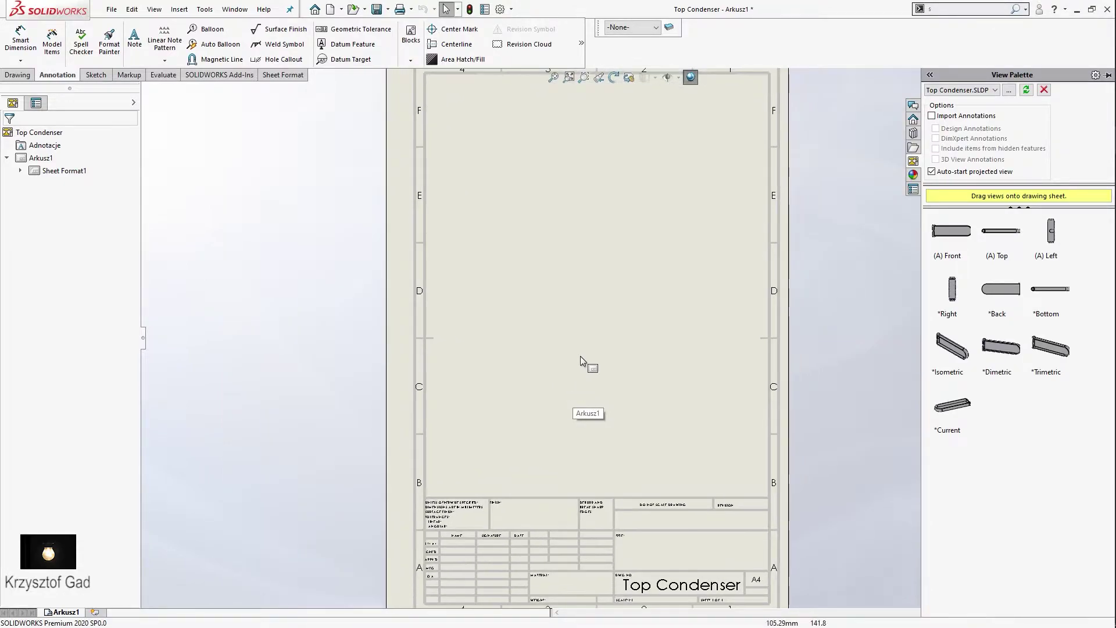
scroll(806, 258, "down", 1)
left_click_drag(951, 239, 586, 234)
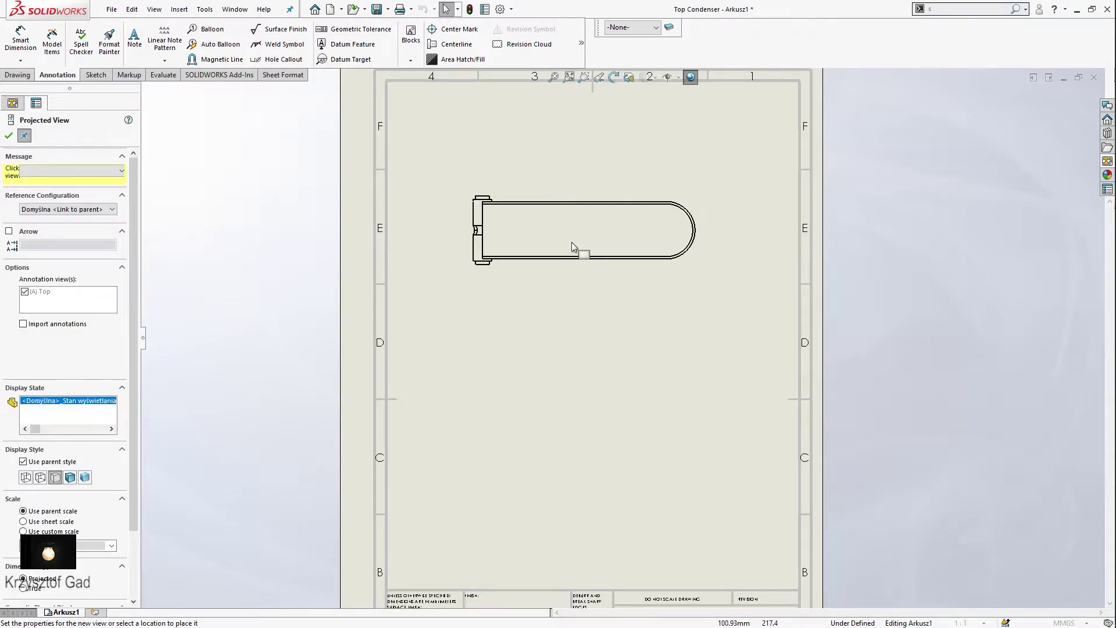
Add a centre mark on the rounded right end of the condenser view
key("Escape")
scroll(514, 292, "down", 3)
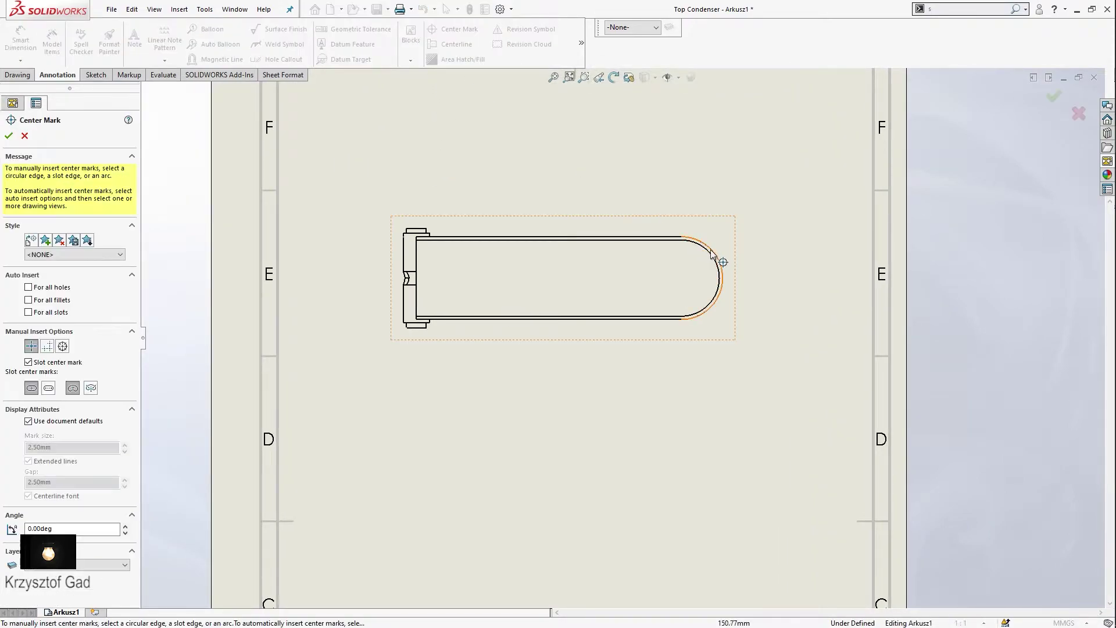
left_click(720, 262)
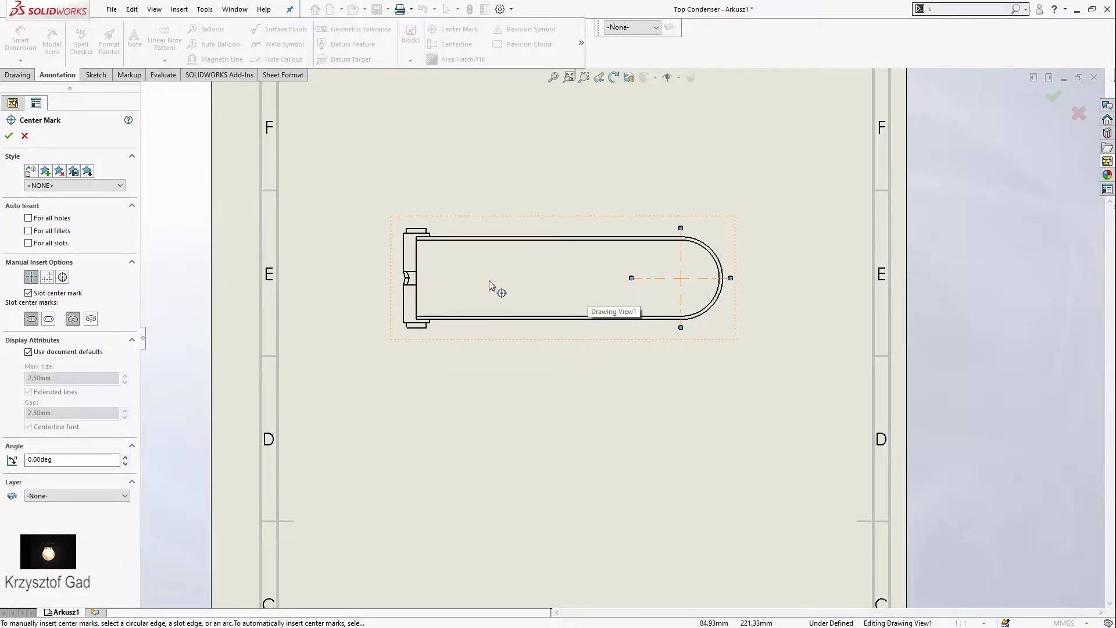
key("Escape")
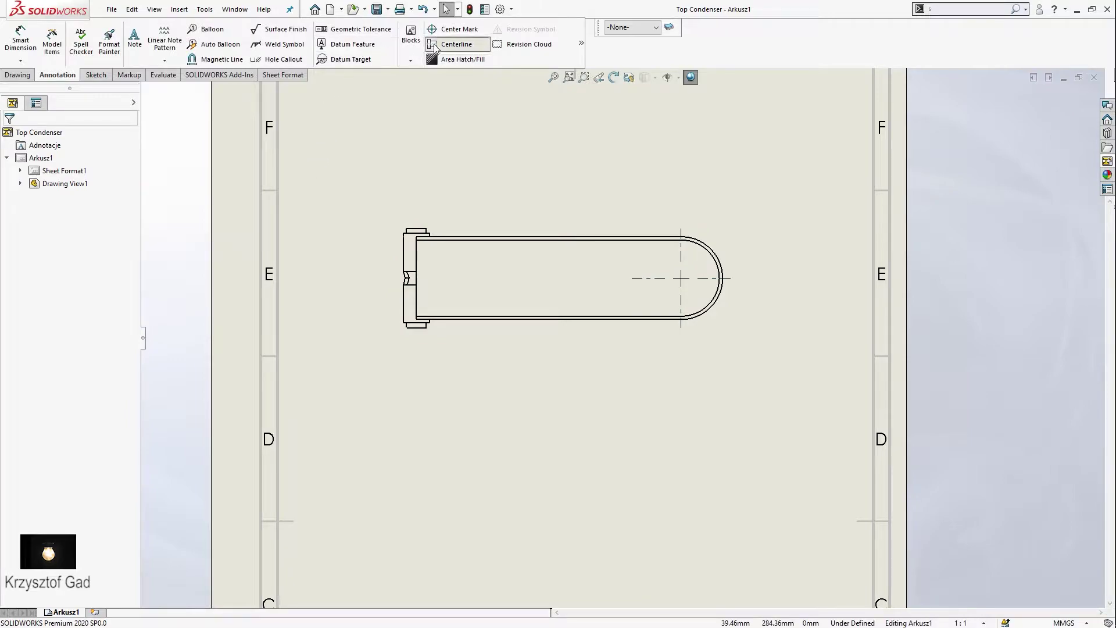
Add a centerline between the top and bottom long edges of the view
left_click(456, 44)
left_click(481, 238)
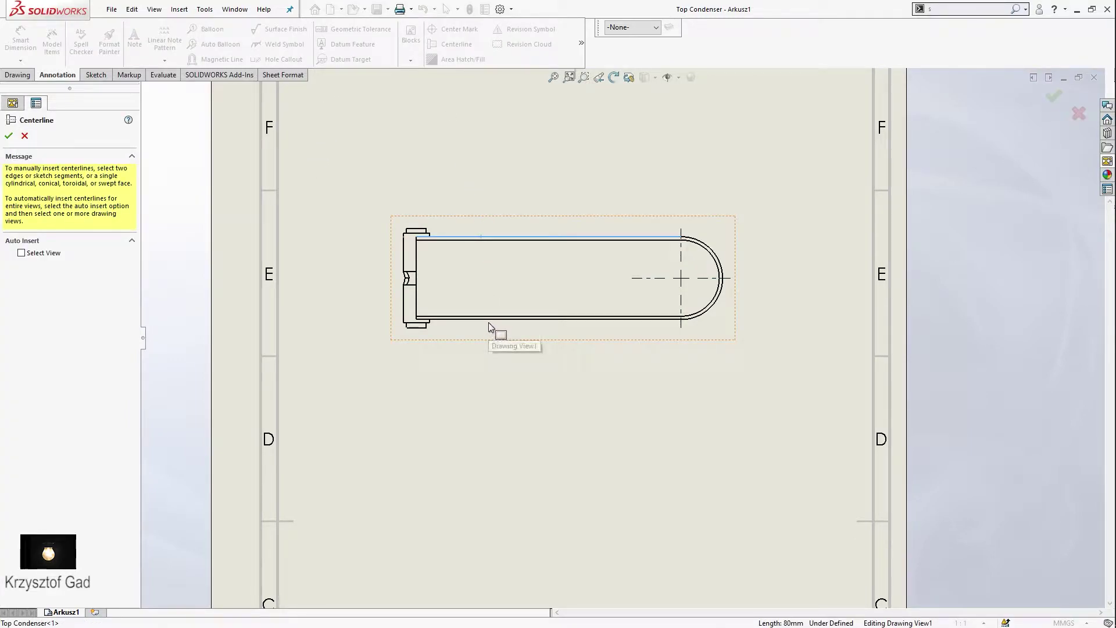
left_click(482, 319)
scroll(442, 343, "down", 2)
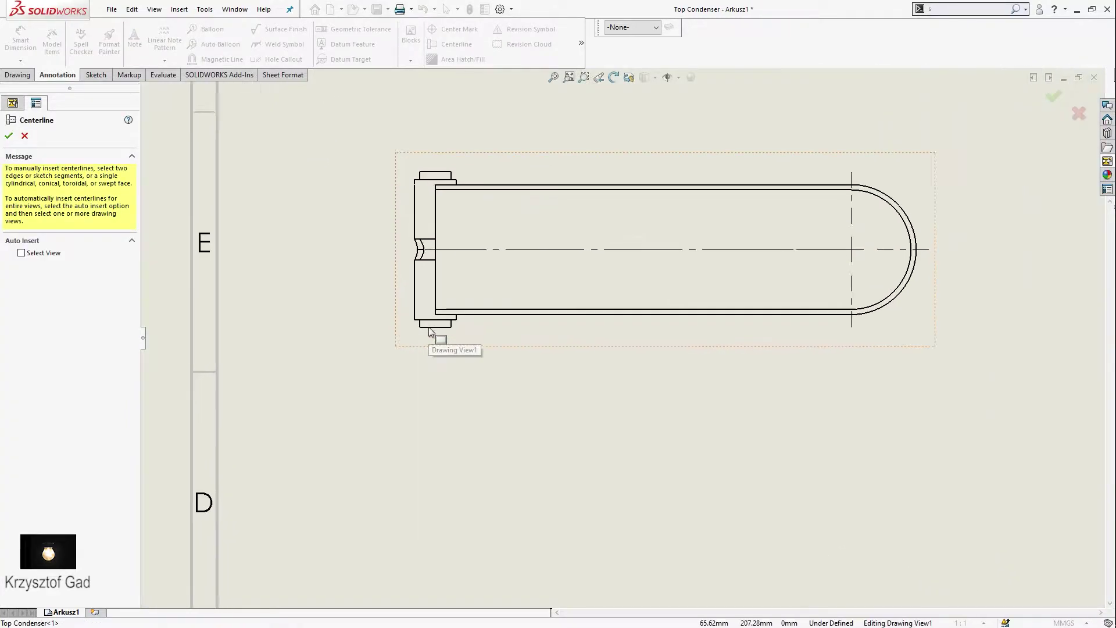
scroll(460, 261, "down", 2)
scroll(446, 227, "down", 2)
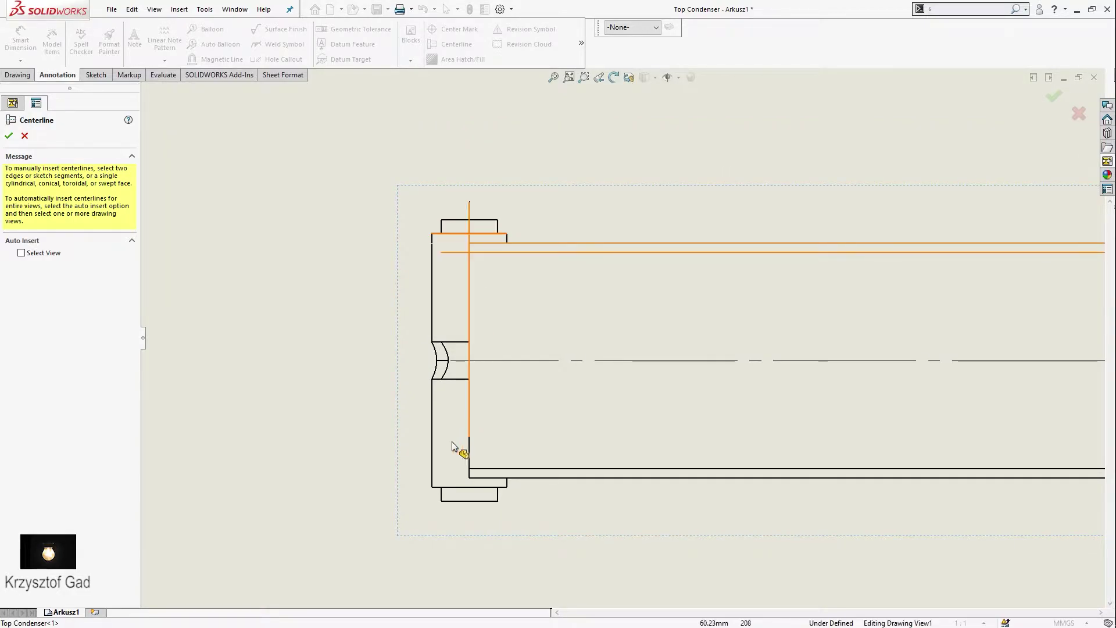
scroll(452, 441, "down", 1)
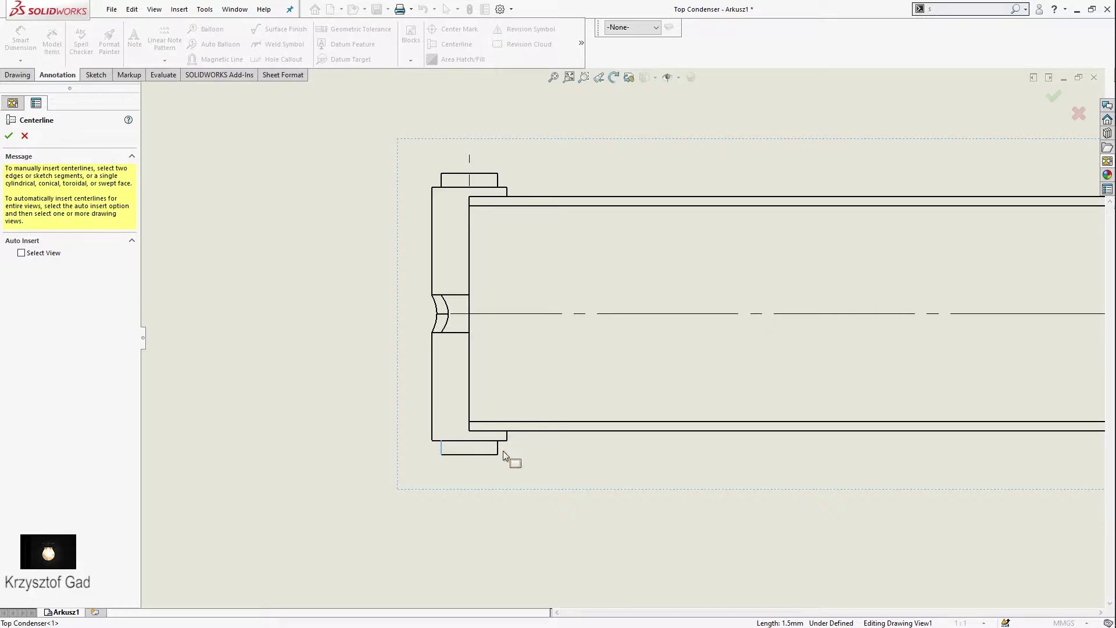
scroll(498, 451, "up", 2)
scroll(447, 413, "up", 1)
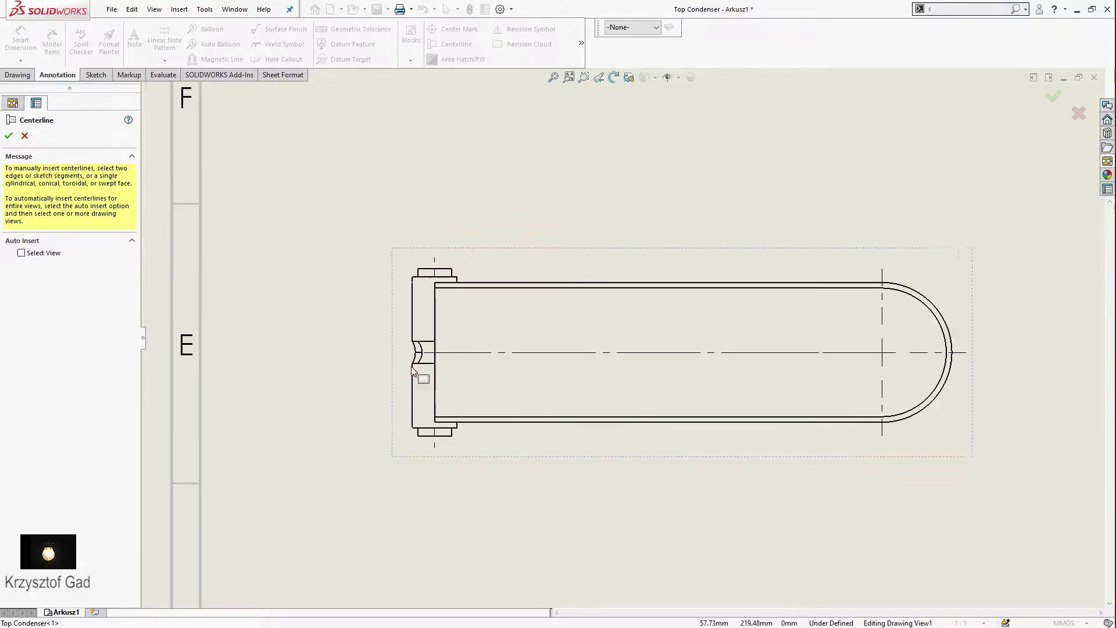
Create flipped Section A-A along the centerline, placed below the main view
left_click(8, 135)
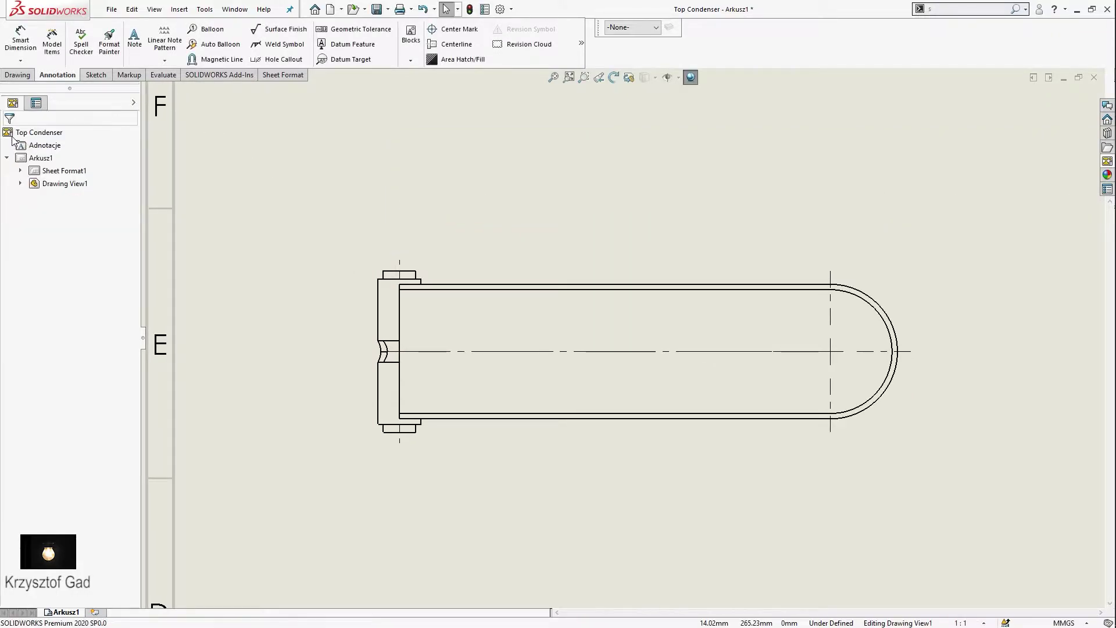
left_click(19, 75)
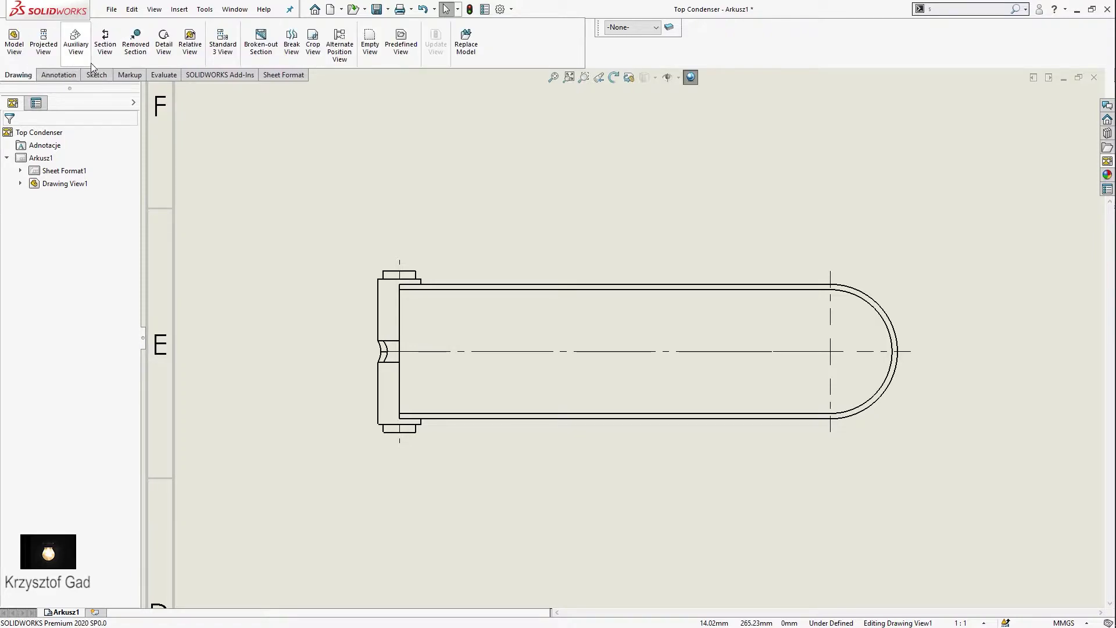
left_click(108, 57)
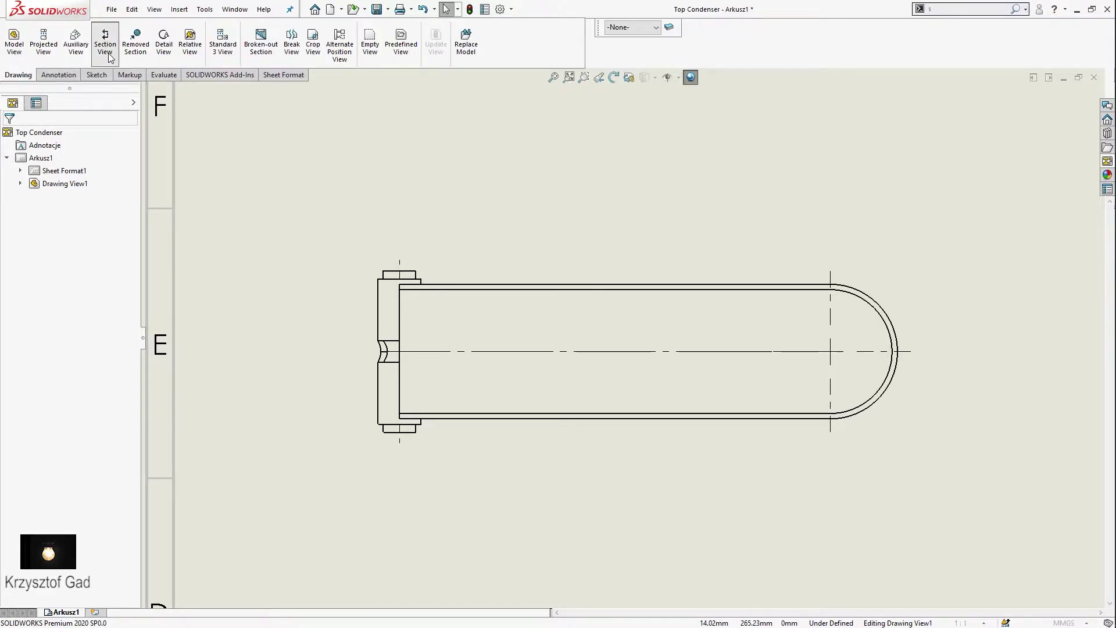
left_click(402, 353)
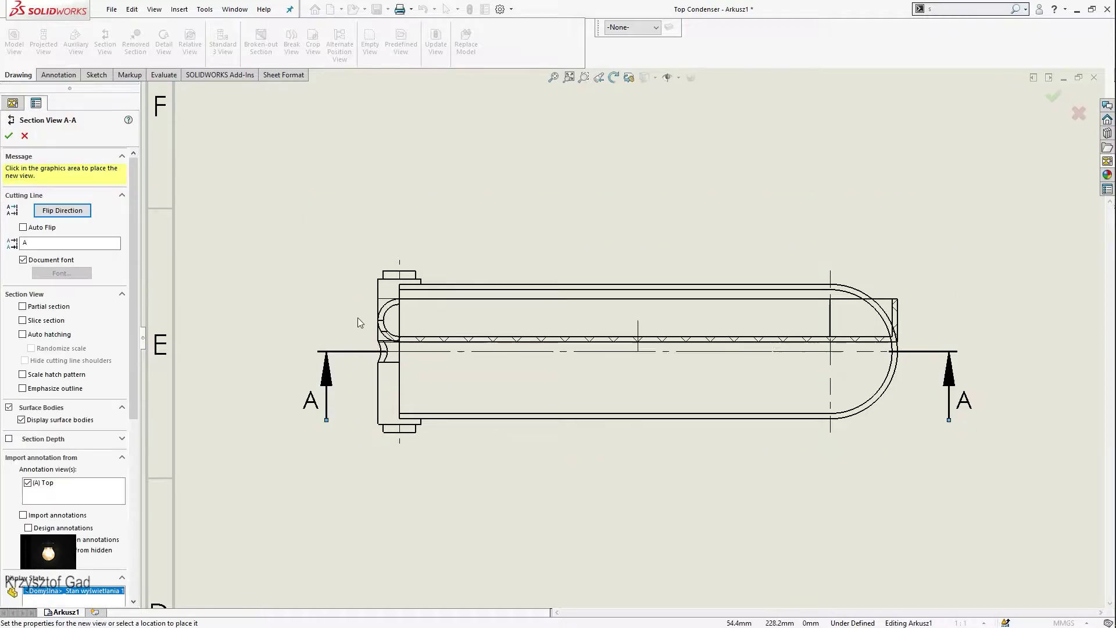
left_click(65, 216)
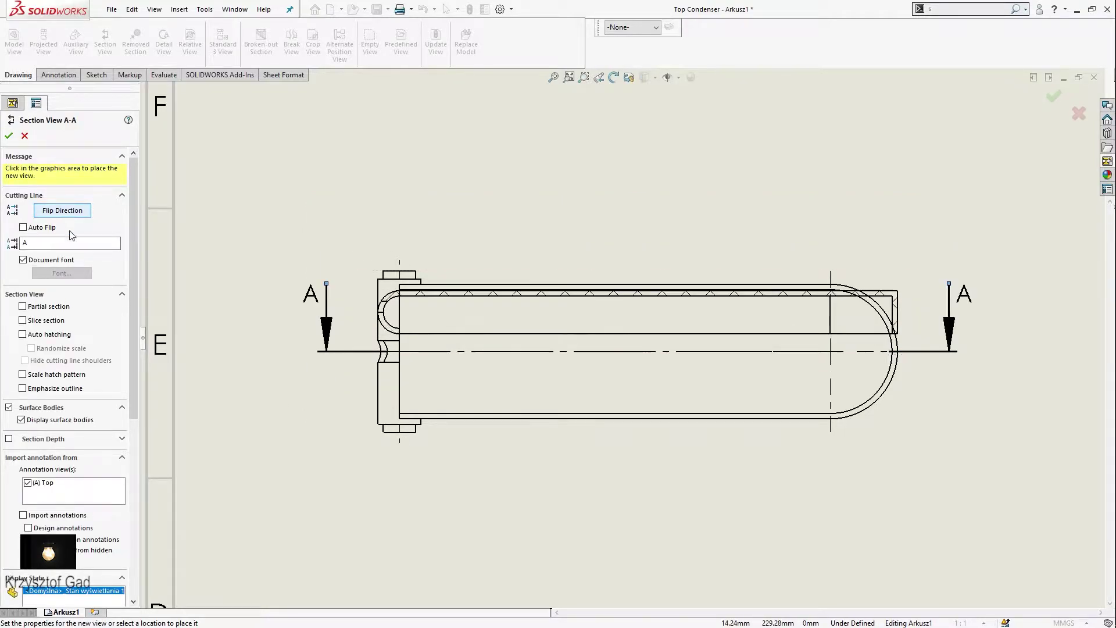
scroll(361, 386, "up", 3)
left_click(483, 396)
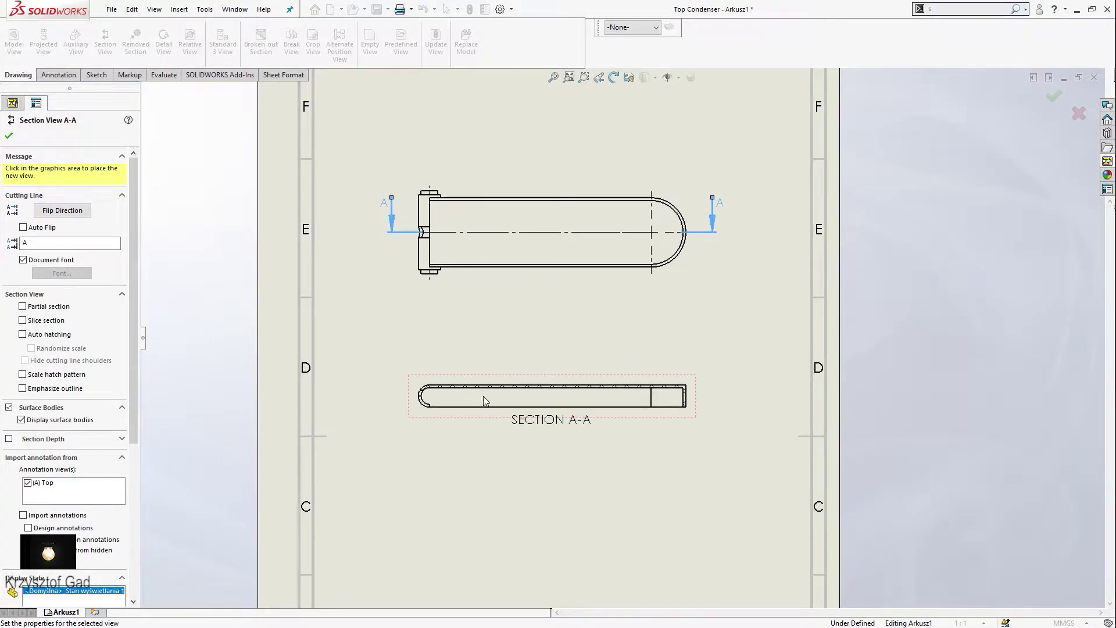
left_click(9, 137)
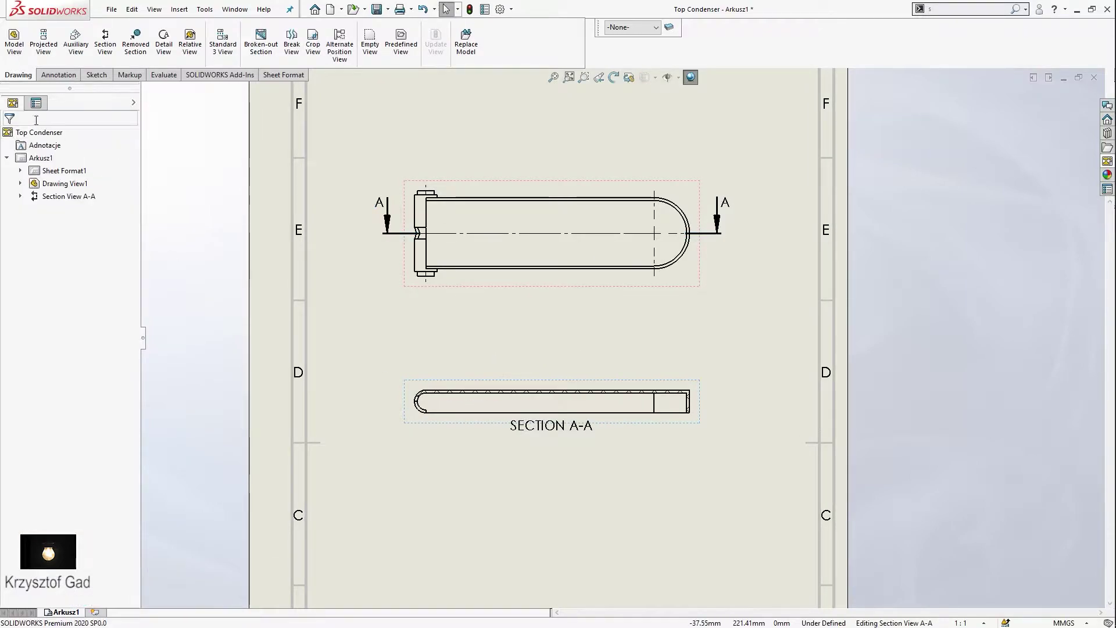
Add a centre mark on the left arc of Section A-A
left_click(53, 76)
left_click(454, 29)
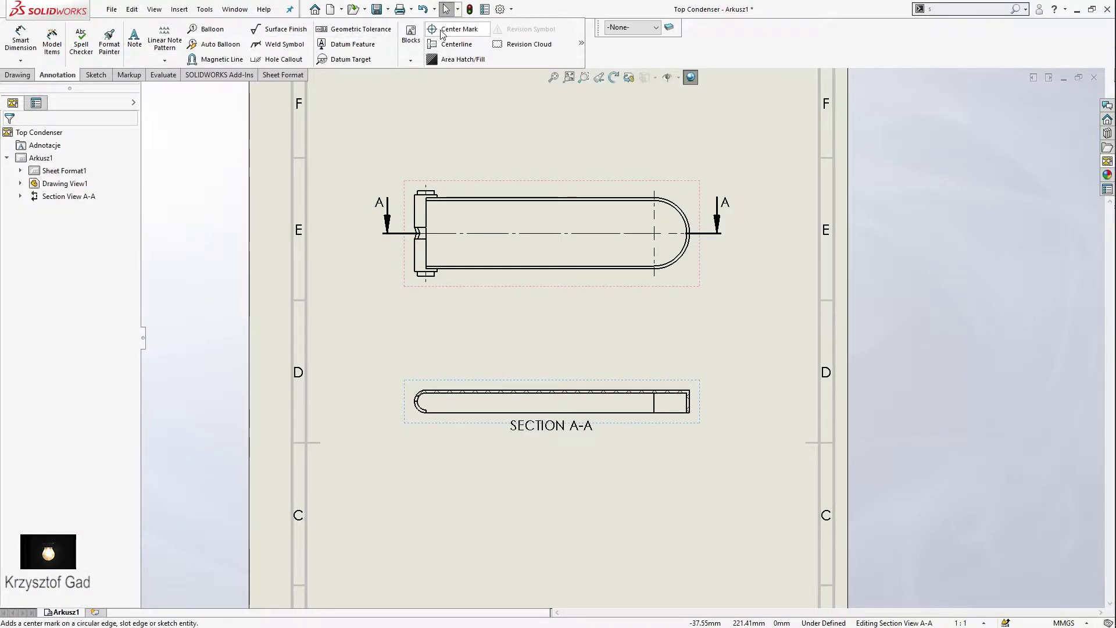
left_click(413, 407)
Outline the left hinge end and cut it as a 6 mm deep broken-out section
left_click(9, 136)
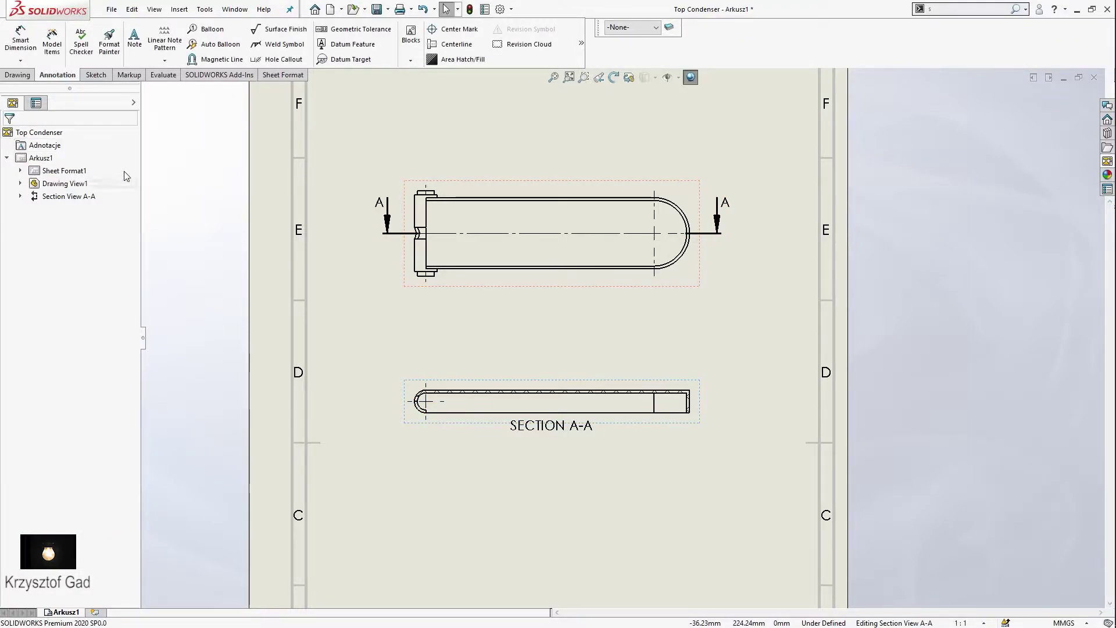
scroll(349, 238, "down", 5)
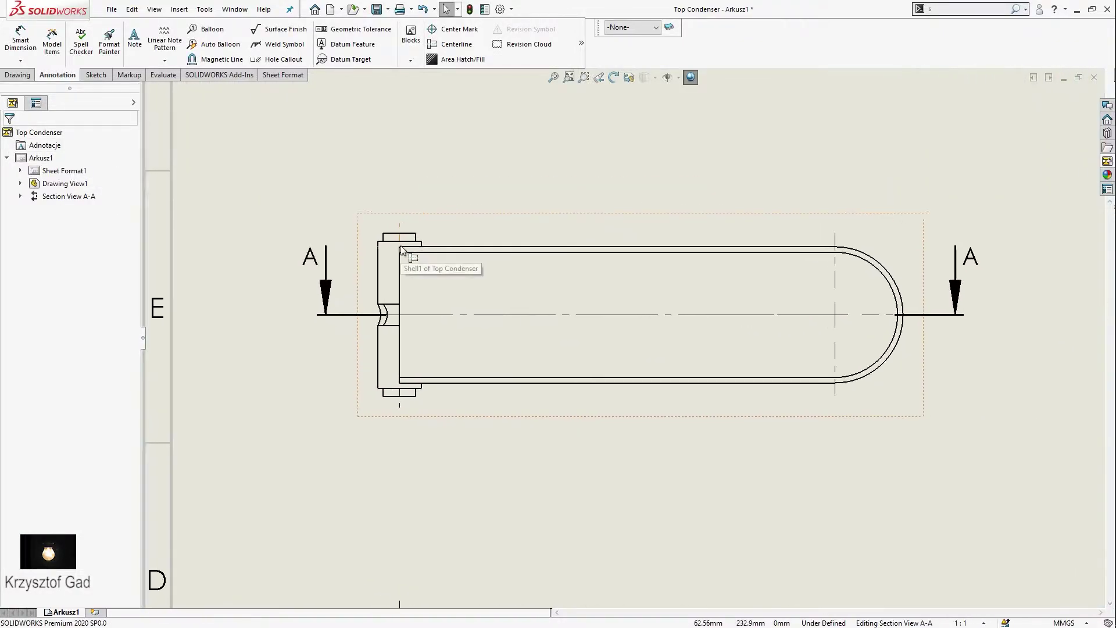
scroll(401, 249, "down", 2)
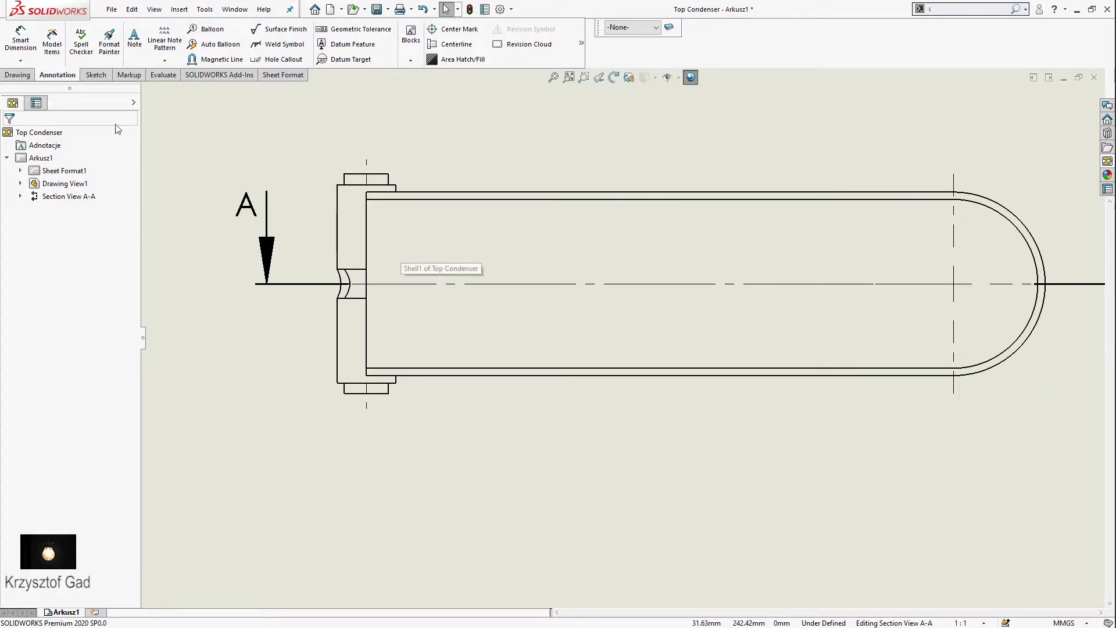
left_click(17, 75)
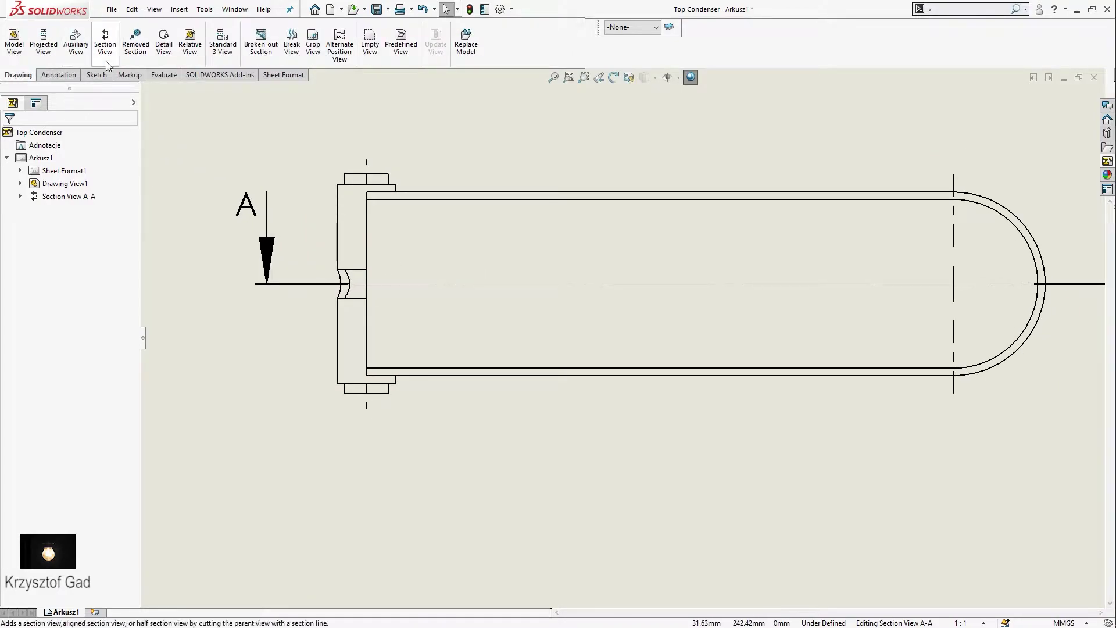
left_click(261, 44)
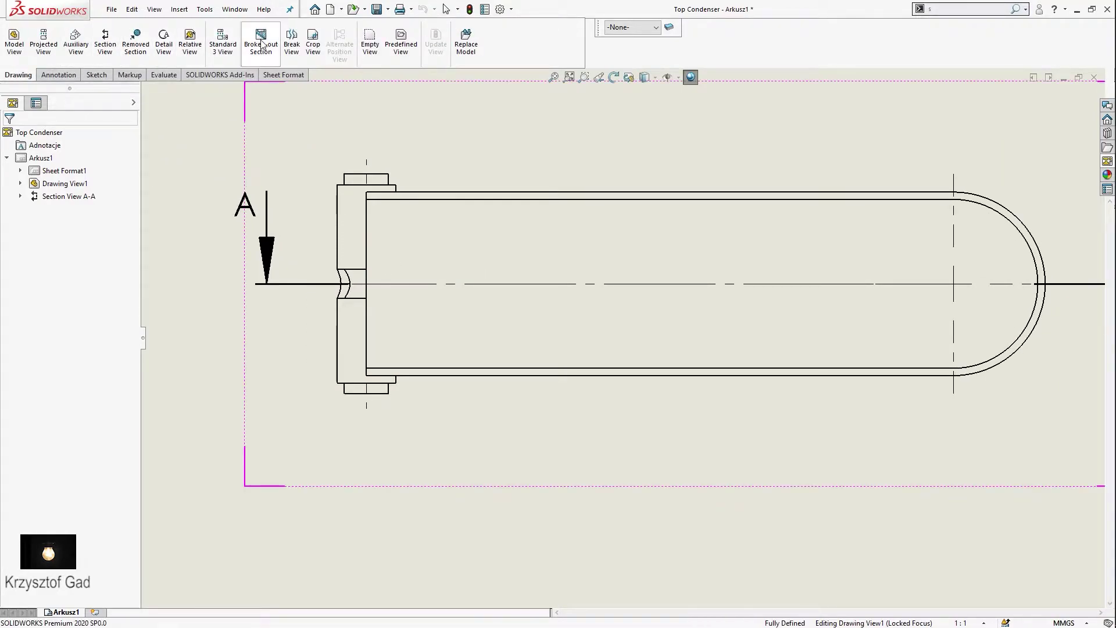
left_click(272, 283)
left_click(319, 284)
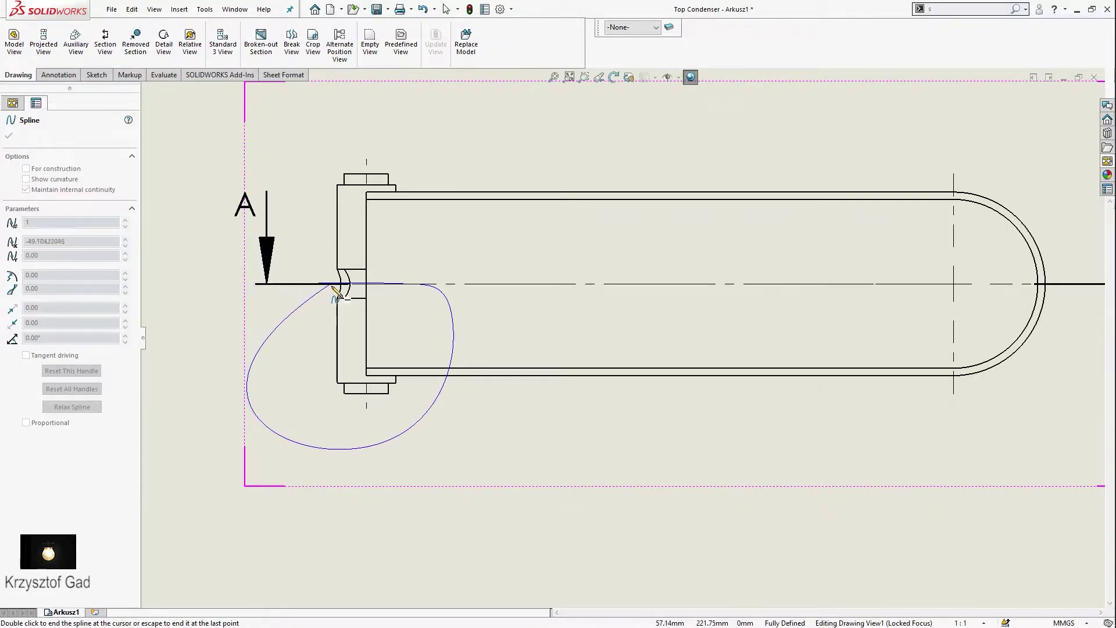
left_click(272, 284)
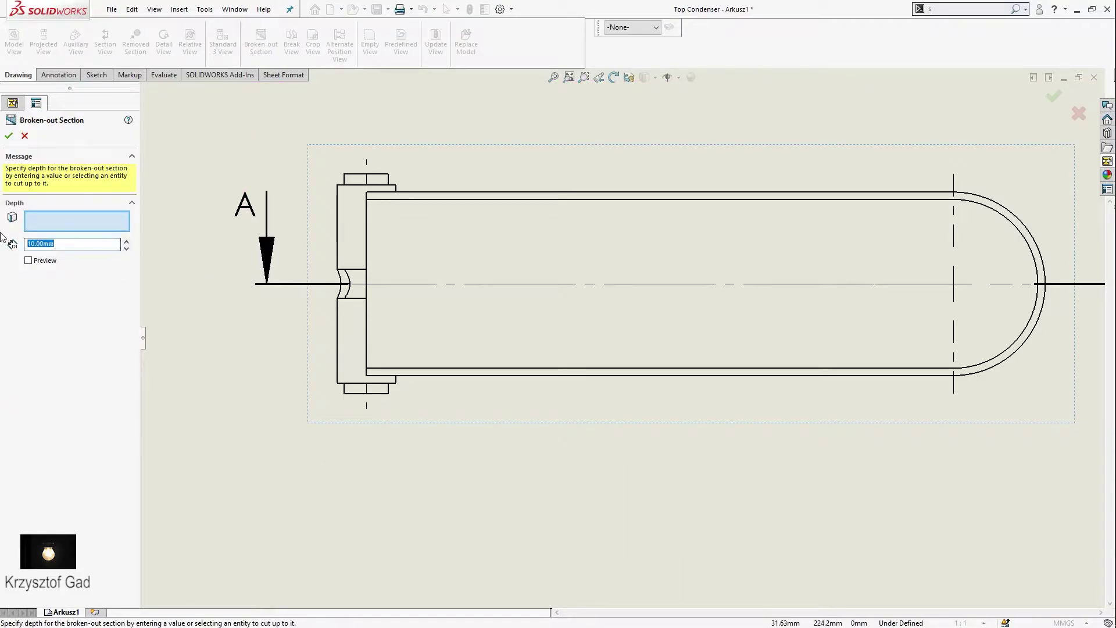
left_click(43, 263)
left_click(9, 136)
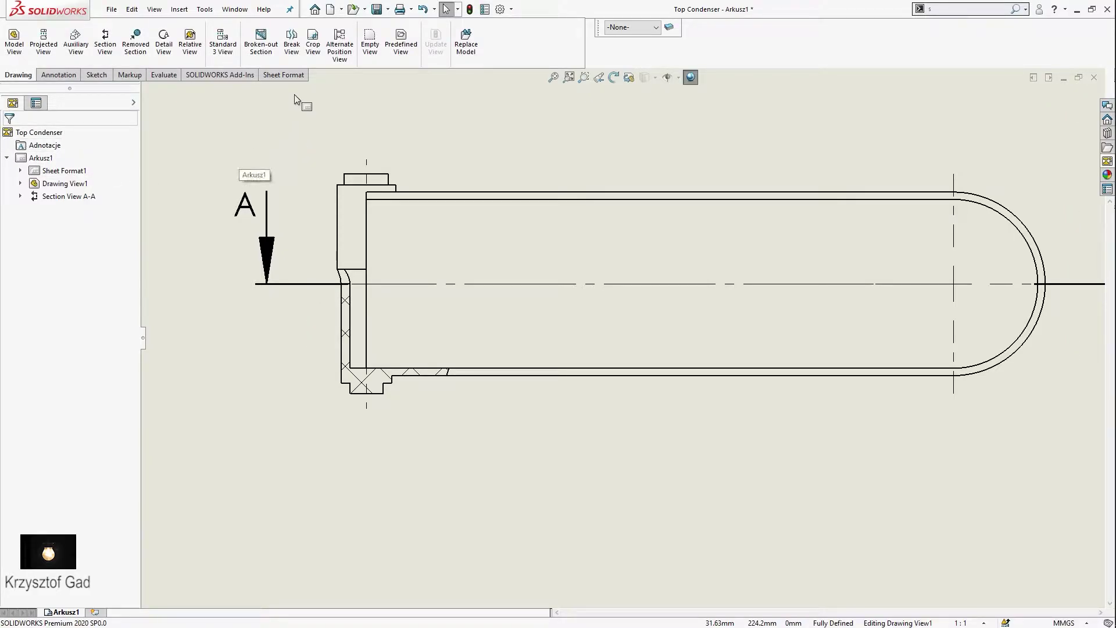
Add the 80 length dimension and the 25 height dimension to the main view
left_click(60, 76)
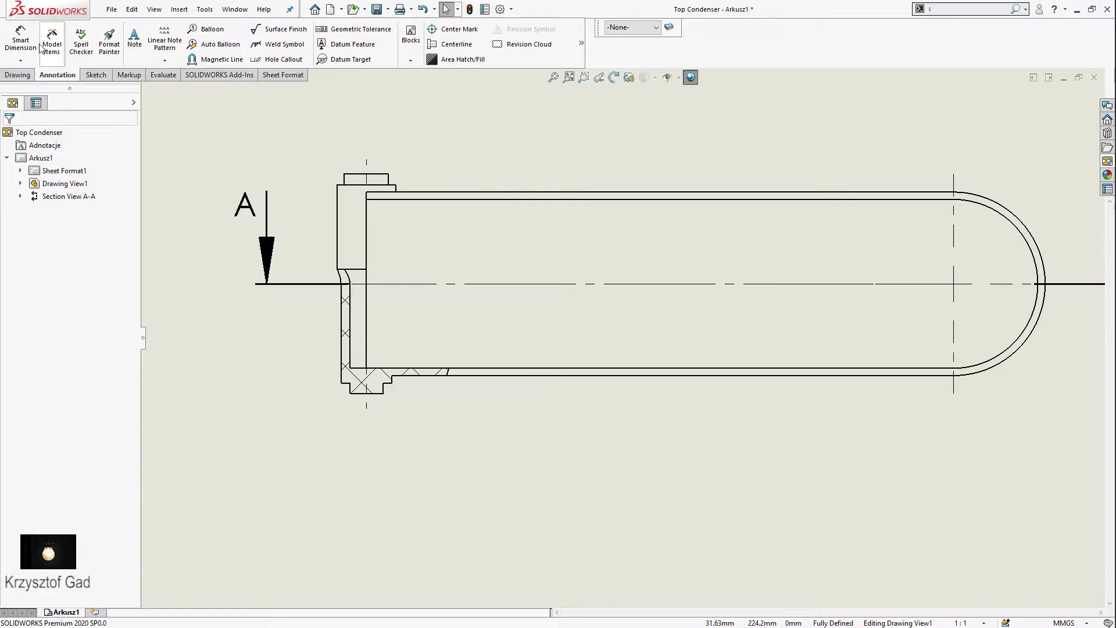
left_click(27, 42)
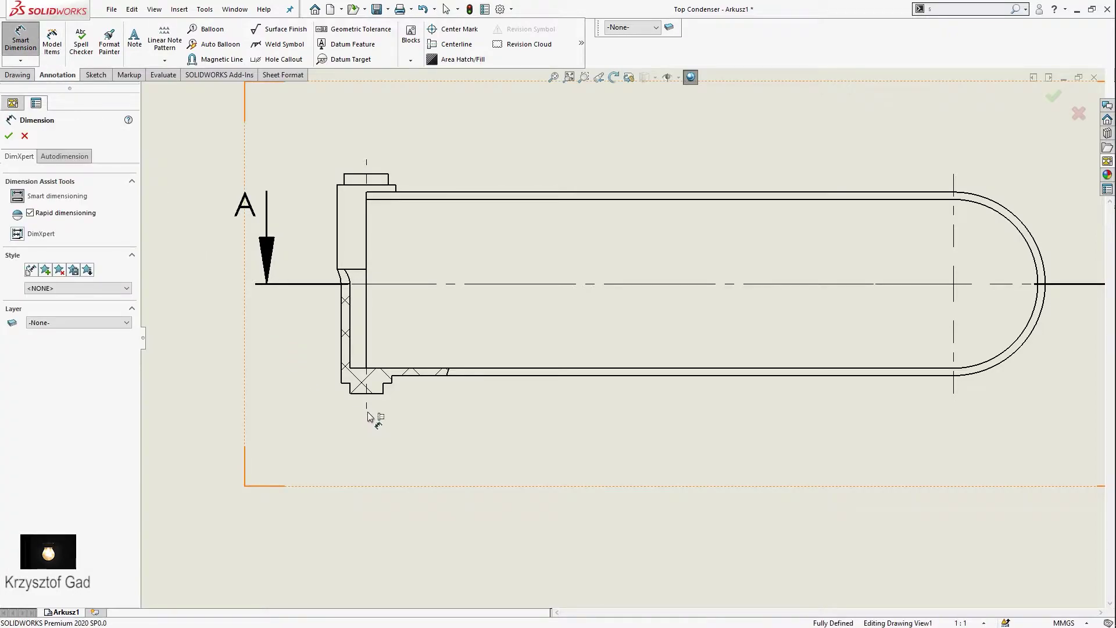
left_click(954, 391)
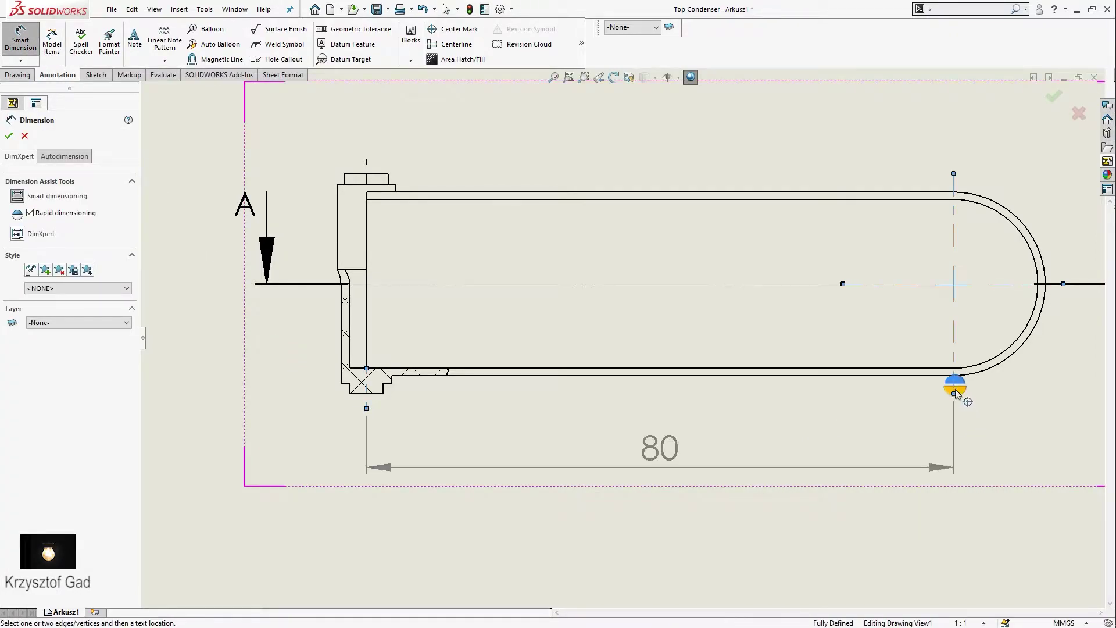
left_click(660, 455)
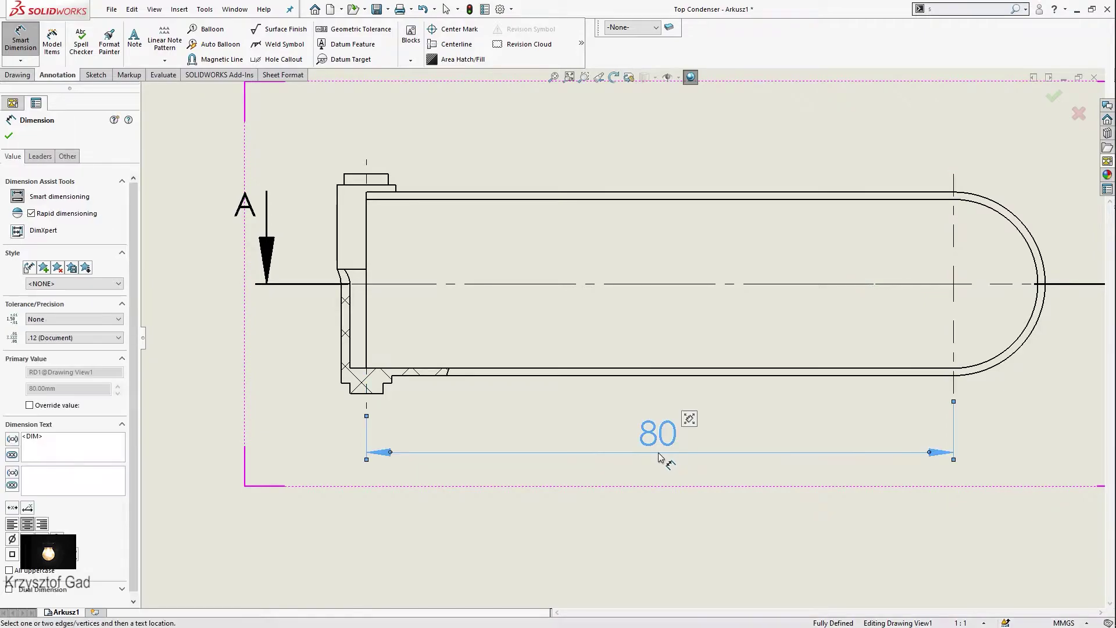
left_click(385, 192)
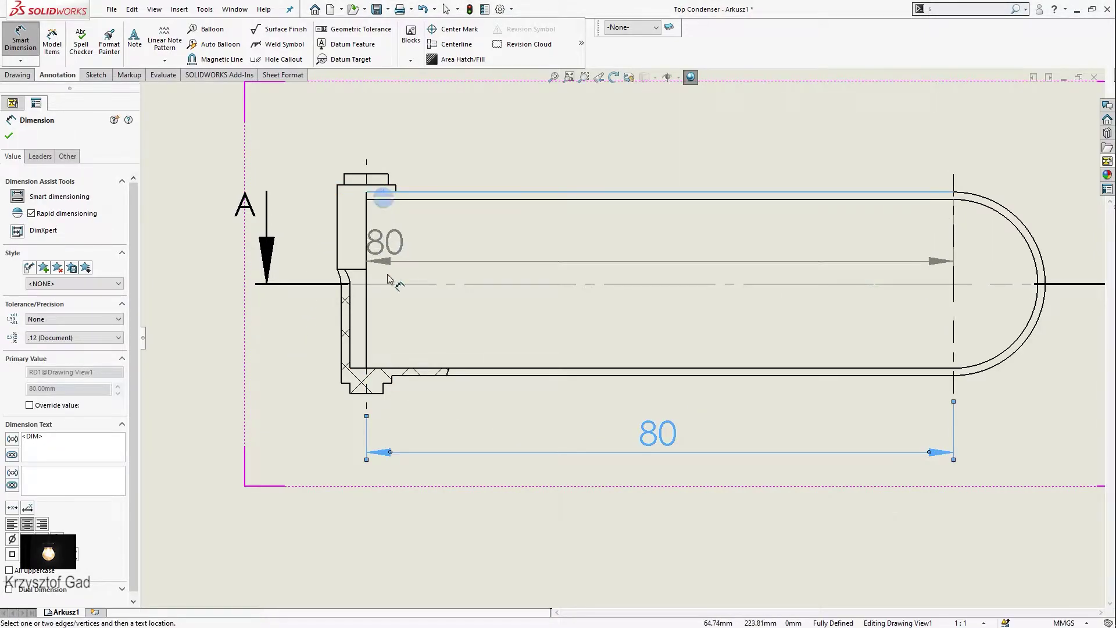
left_click(410, 375)
middle_click_drag(195, 307, 310, 334)
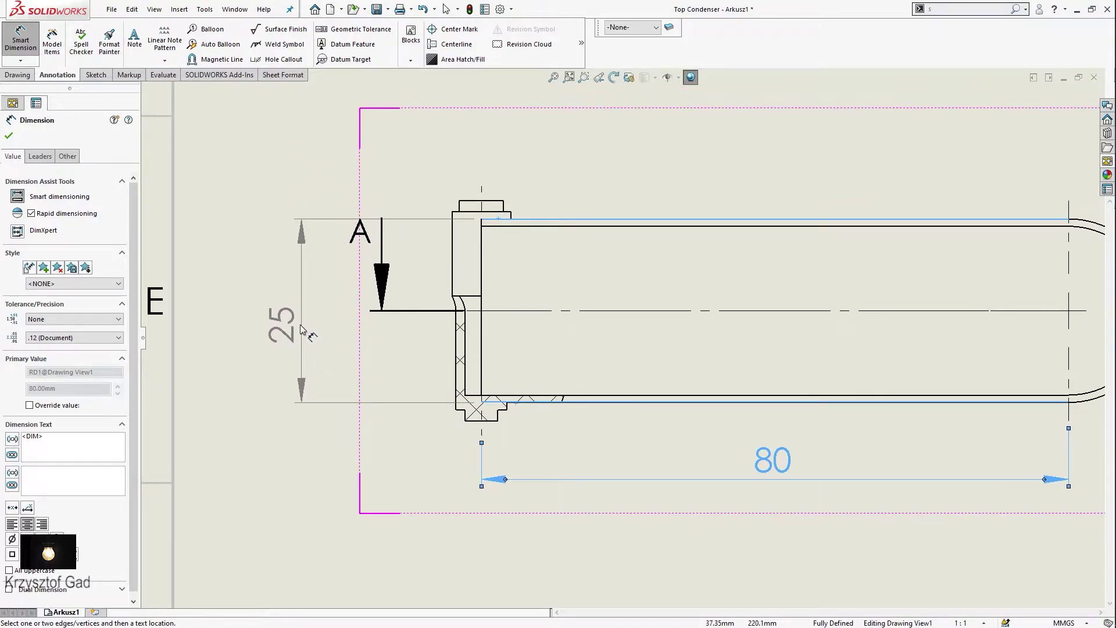
left_click(303, 322)
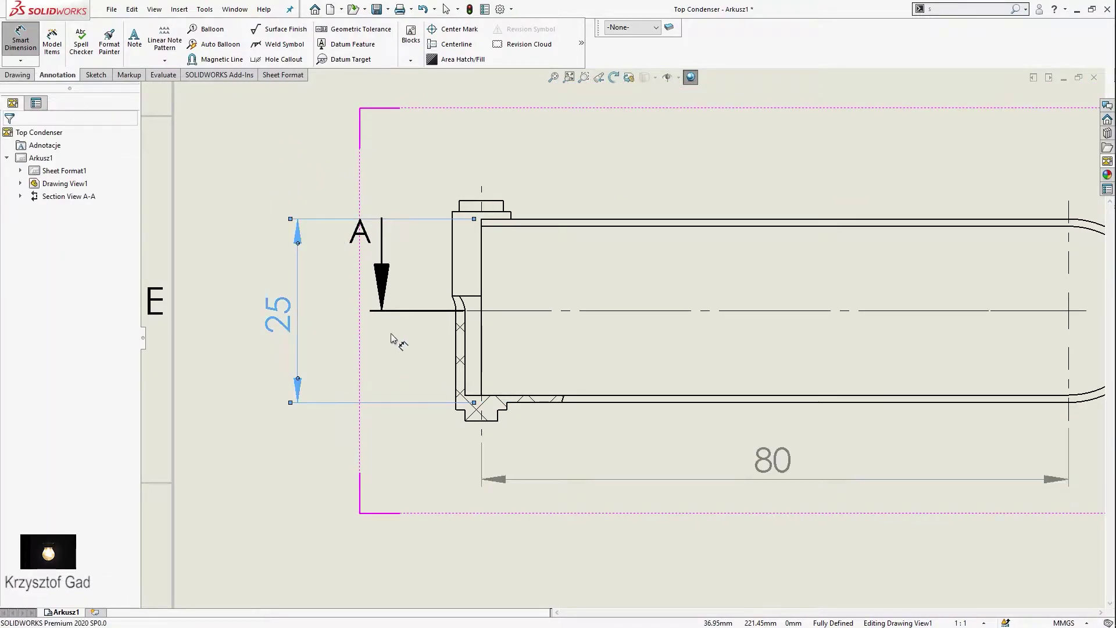
Add the 27 flange height and 30 overall height dimensions left of the part
left_click(468, 410)
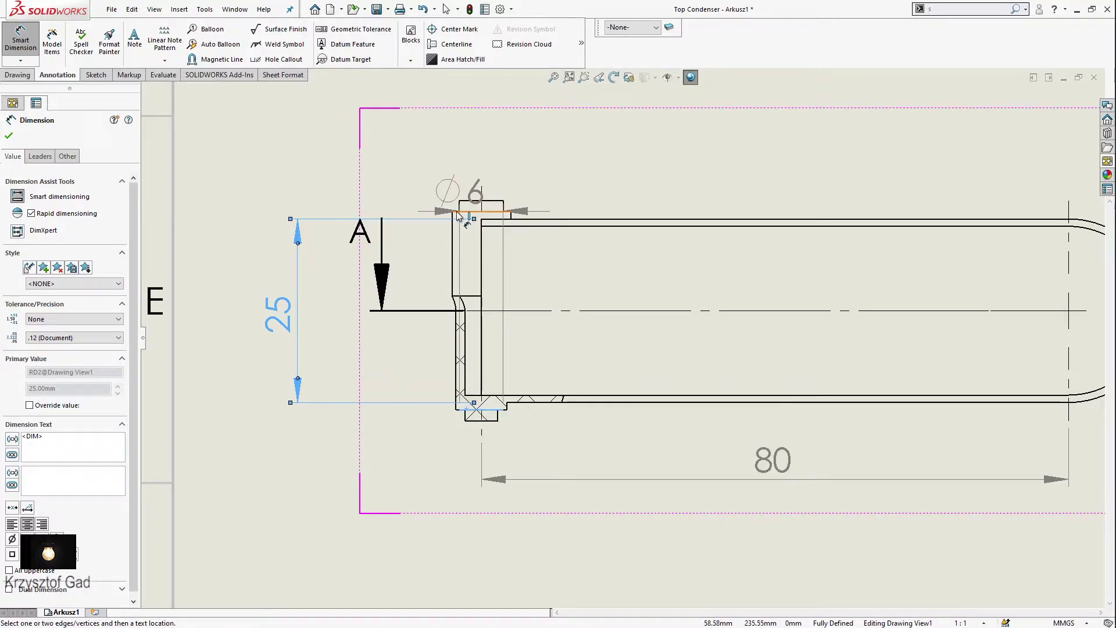
left_click(459, 213)
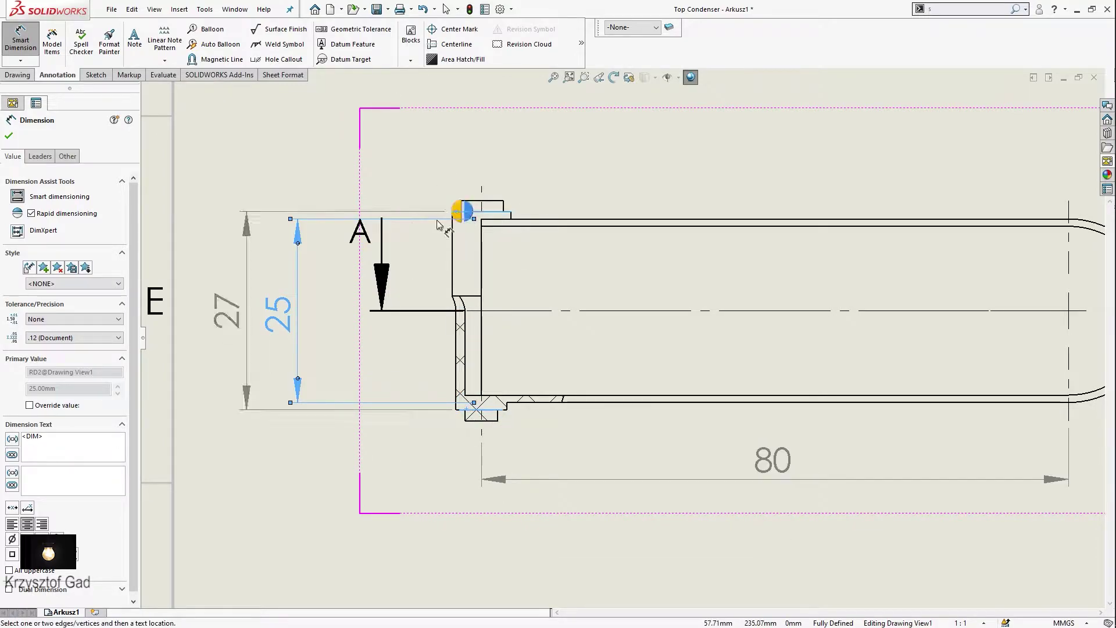
left_click(253, 314)
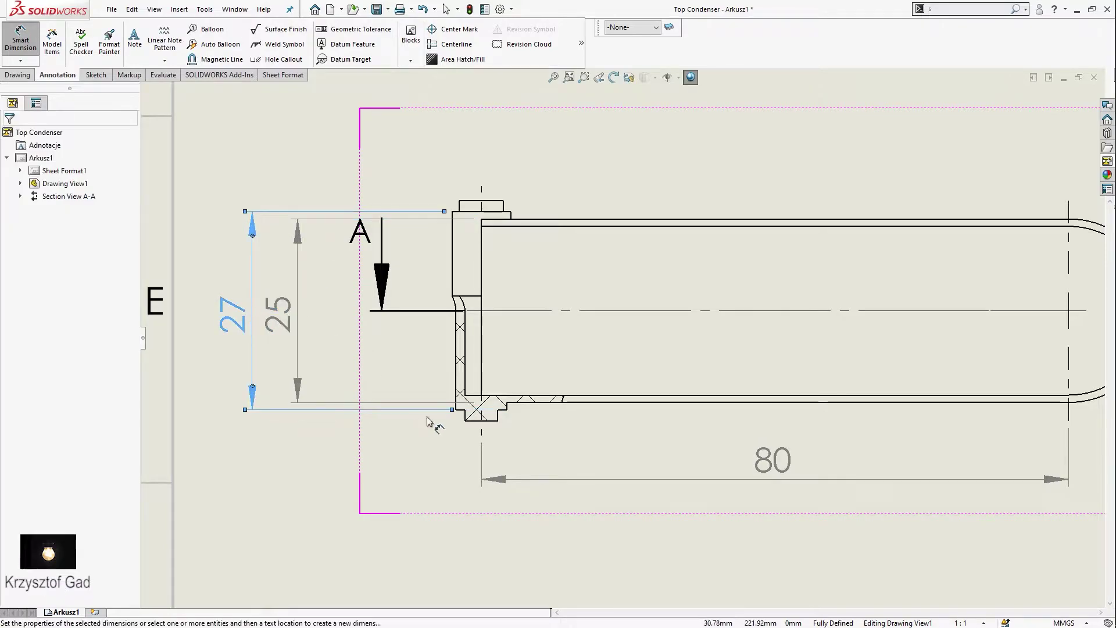
left_click(475, 421)
left_click(474, 201)
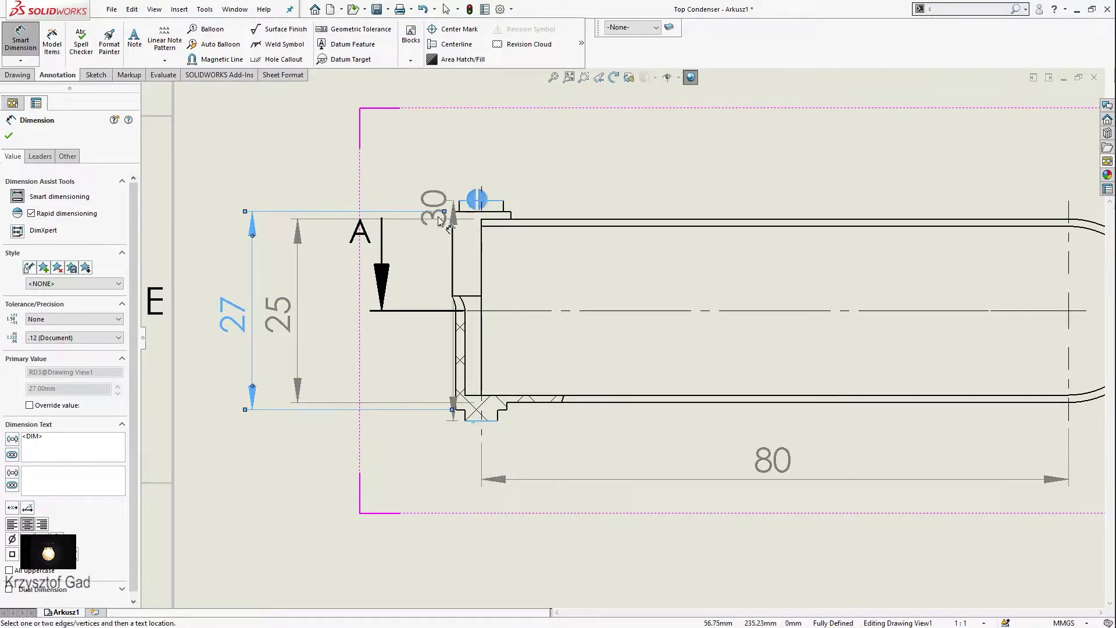
left_click(184, 315)
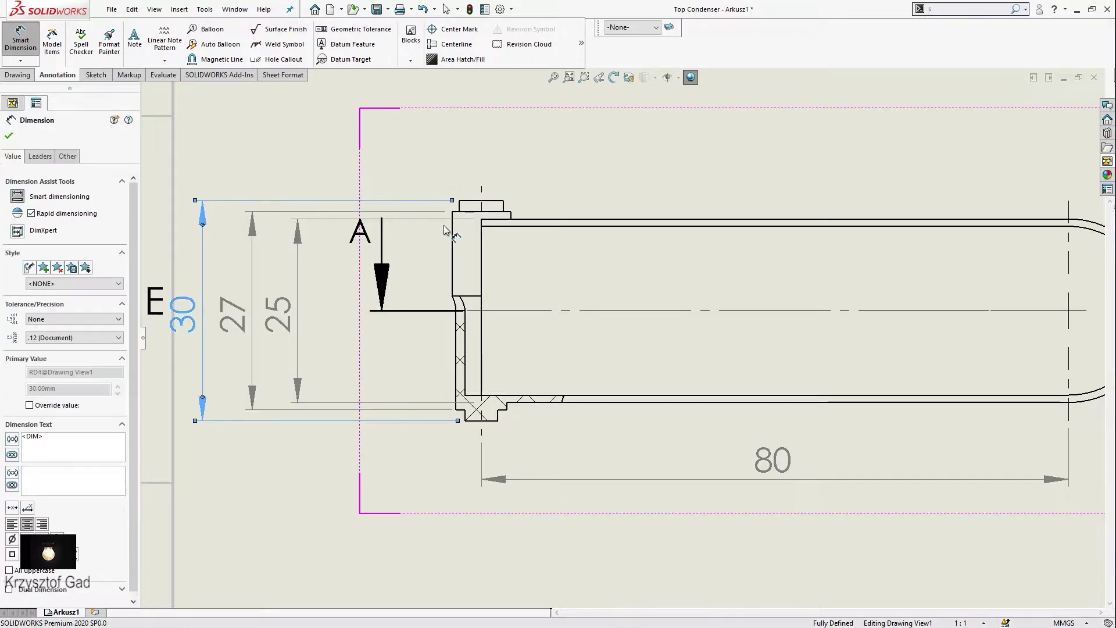
Dimension the nozzle with Ø6 and 8 marked as a diameter, placed above it
scroll(466, 255, "down", 1)
scroll(462, 287, "down", 2)
left_click(456, 283)
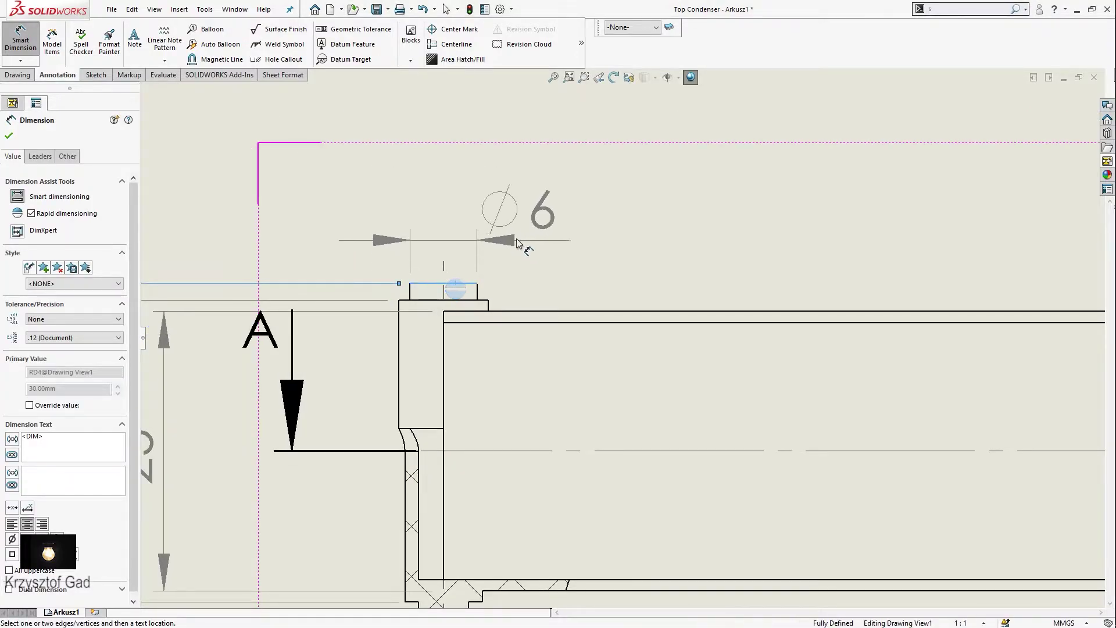
left_click(580, 228)
left_click(474, 301)
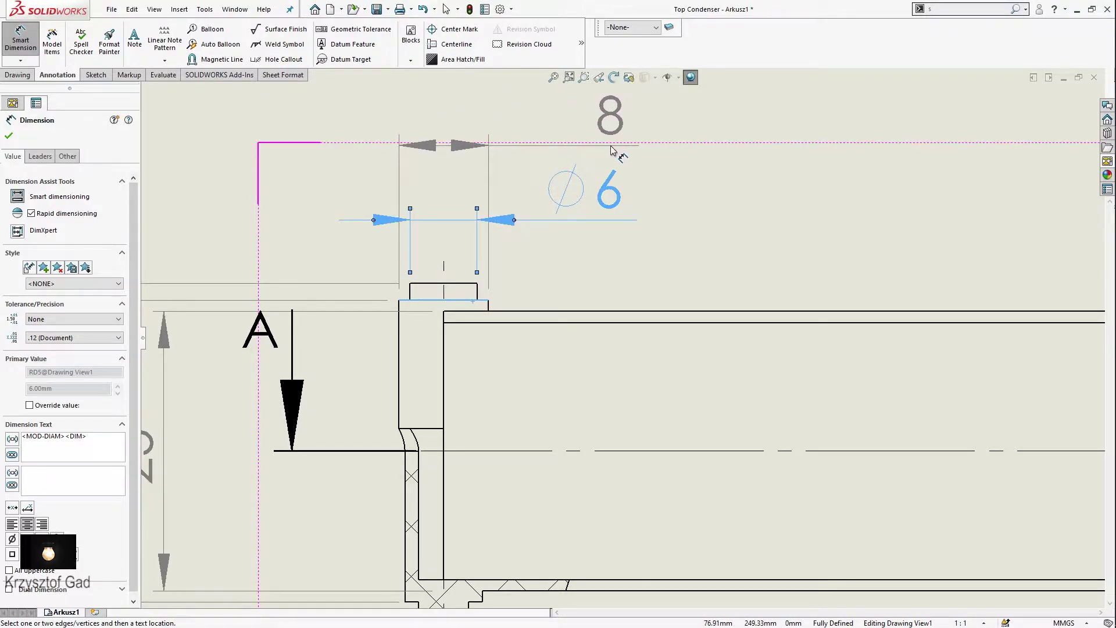
left_click(612, 150)
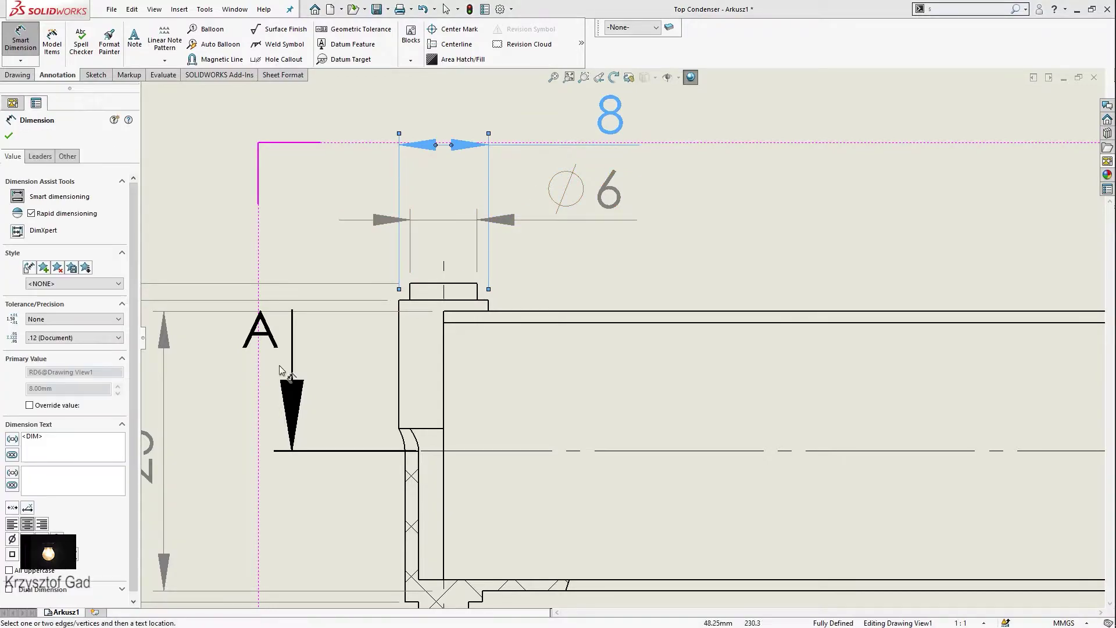
left_click(13, 540)
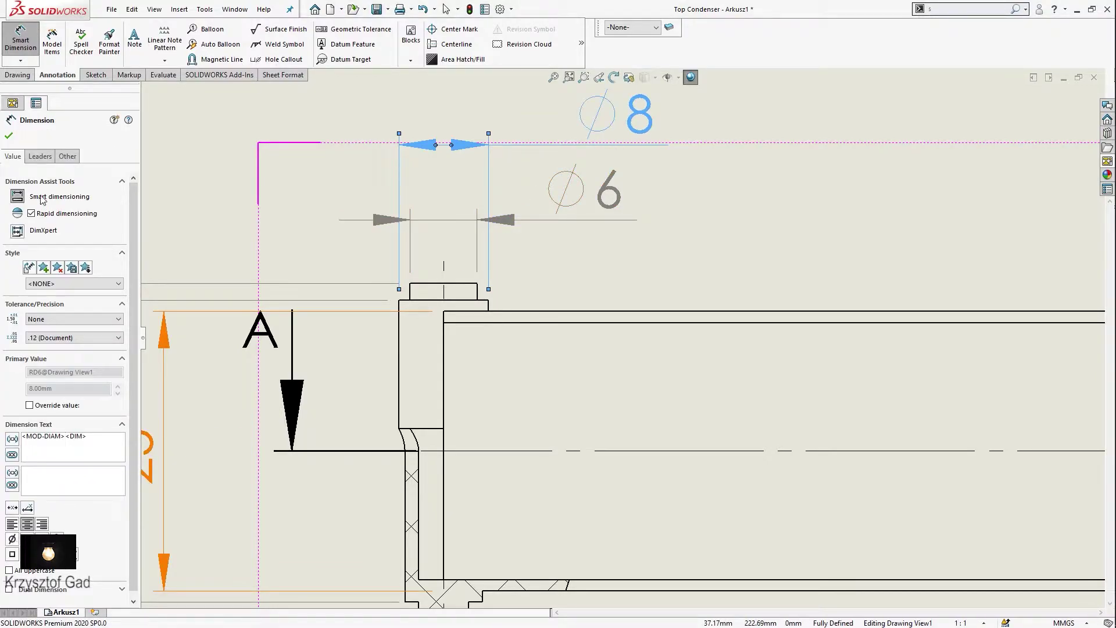
left_click(15, 138)
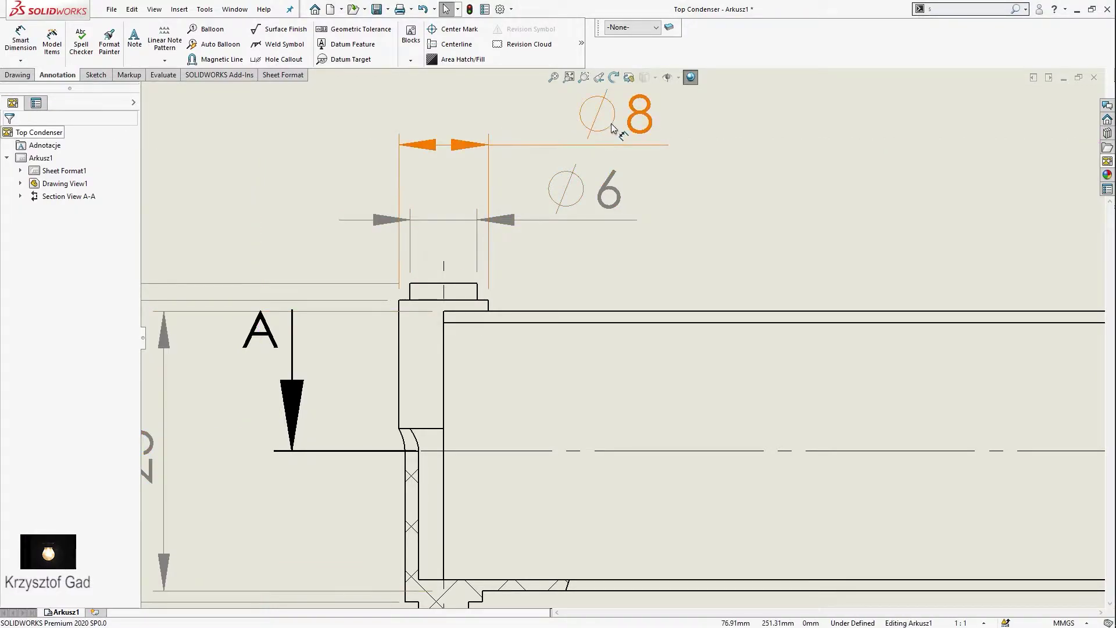
Move the Ø8 dimension above Ø6 and turn on its break lines
left_click_drag(611, 128, 588, 132)
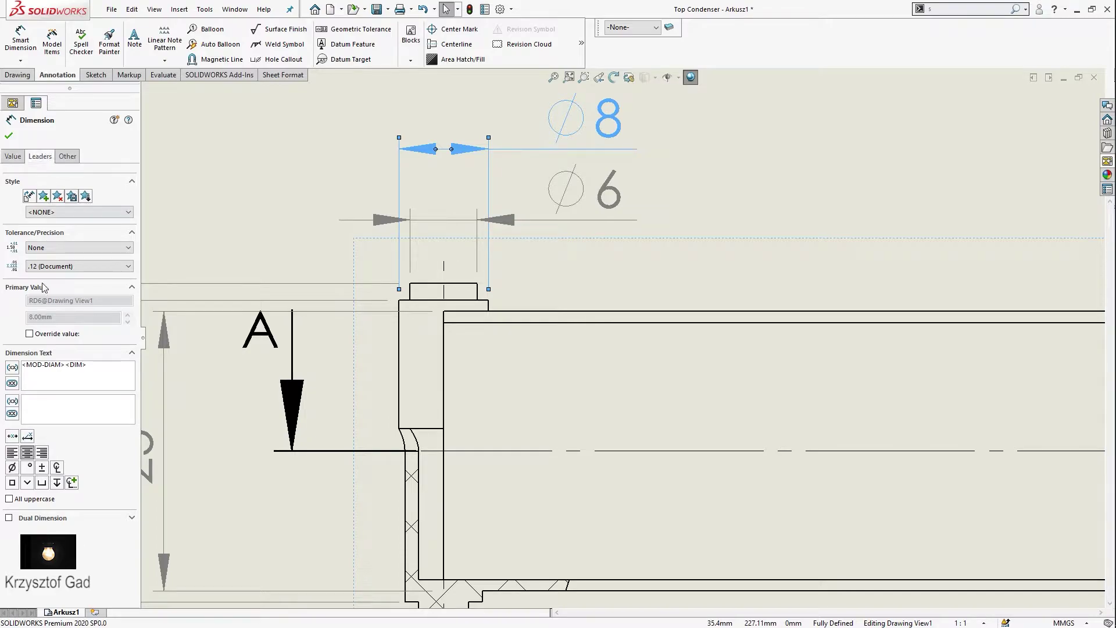
left_click(9, 431)
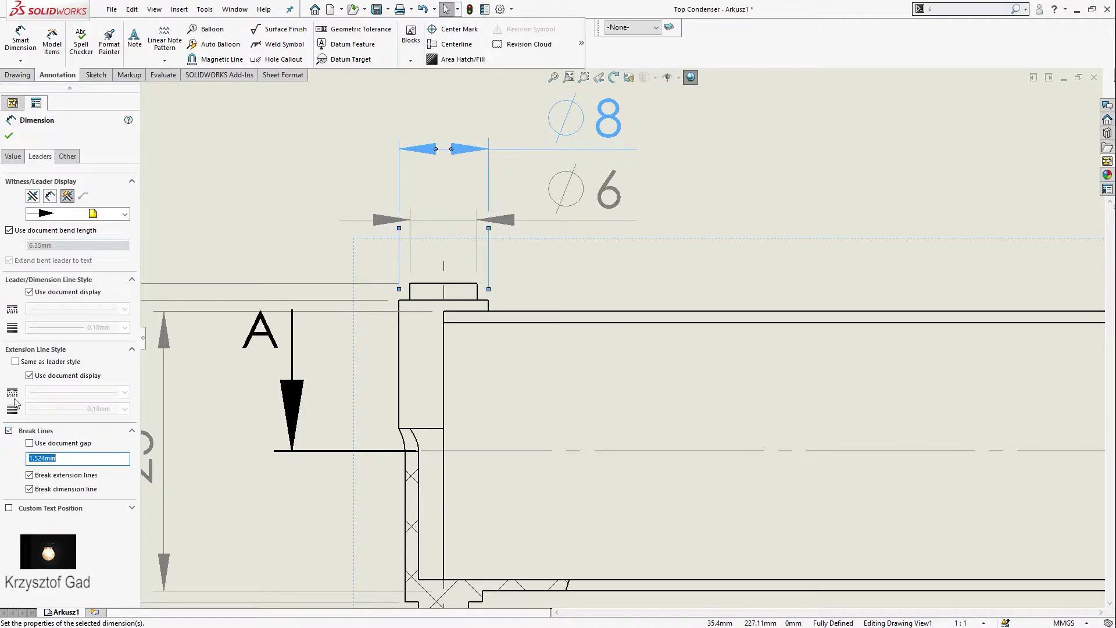
left_click(9, 136)
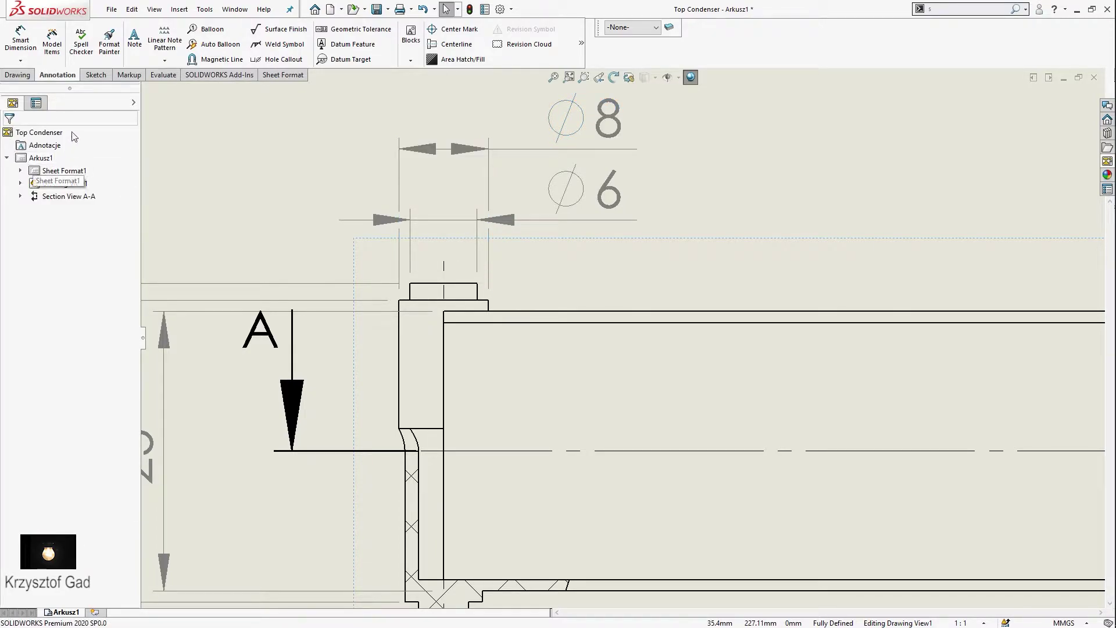
left_click(30, 46)
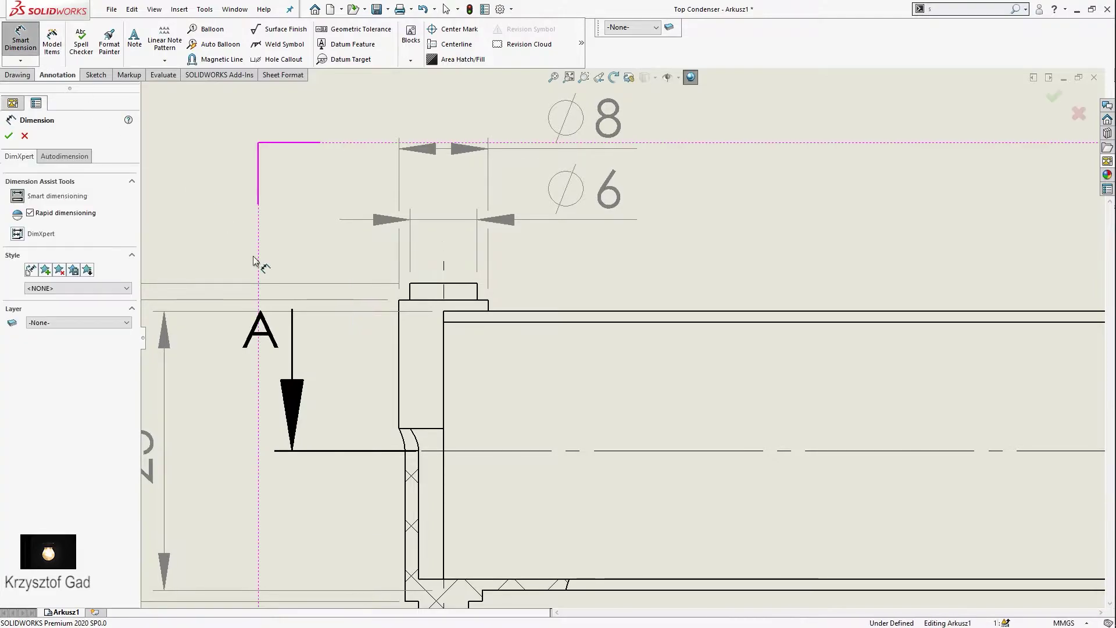
Dimension the rounded end's outer and inner arcs as R12.5 and R11.5
left_click(424, 430)
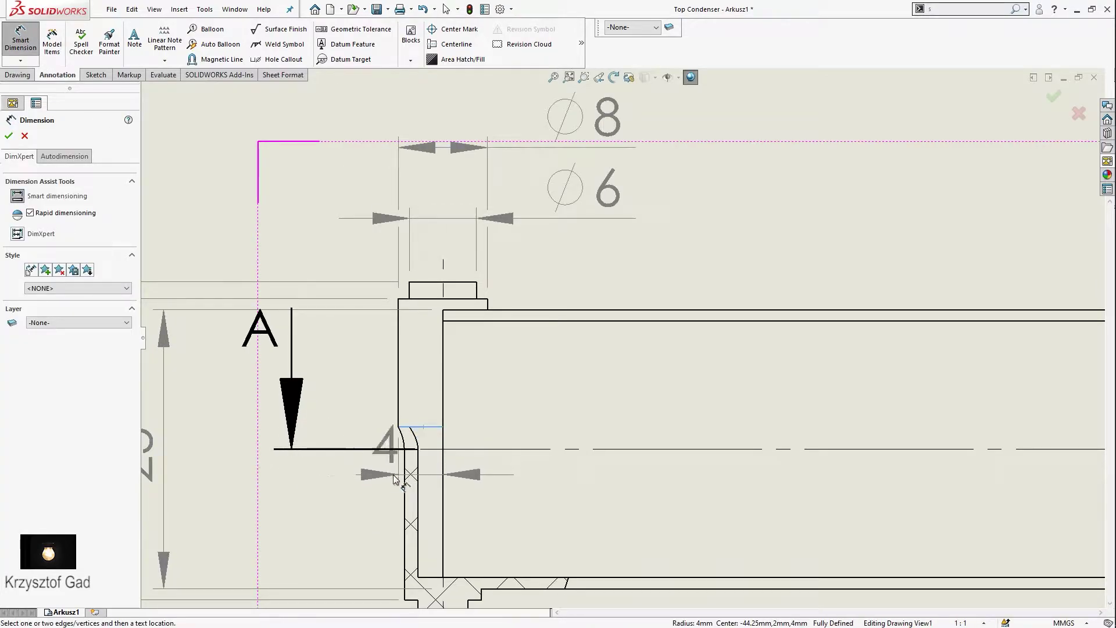
key("Escape")
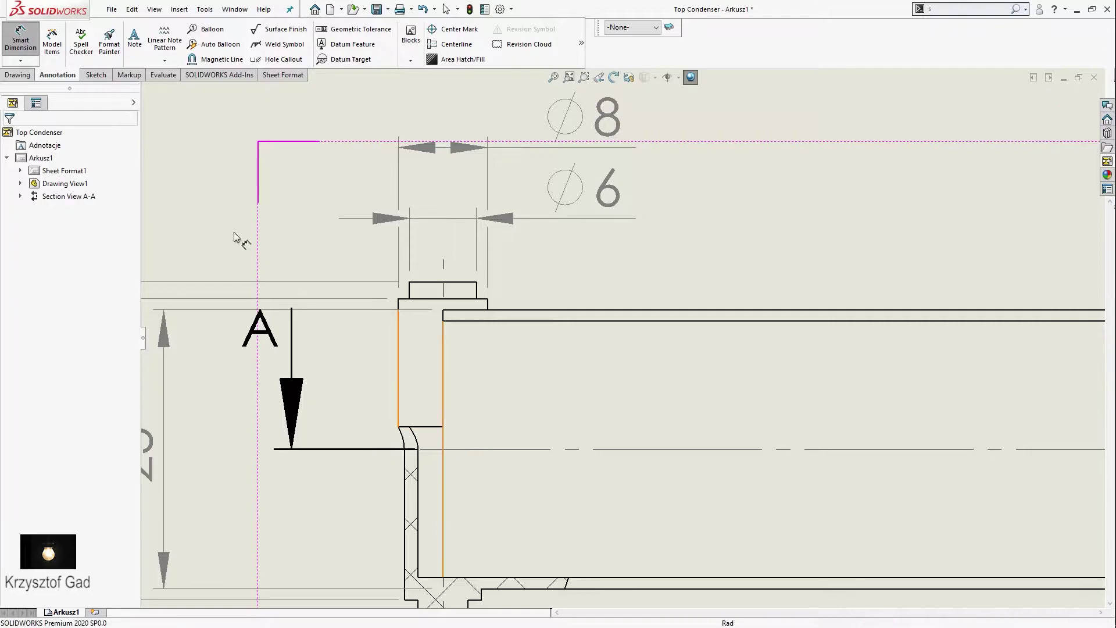
scroll(442, 349, "up", 5)
middle_click_drag(518, 224, 343, 224, "ctrl")
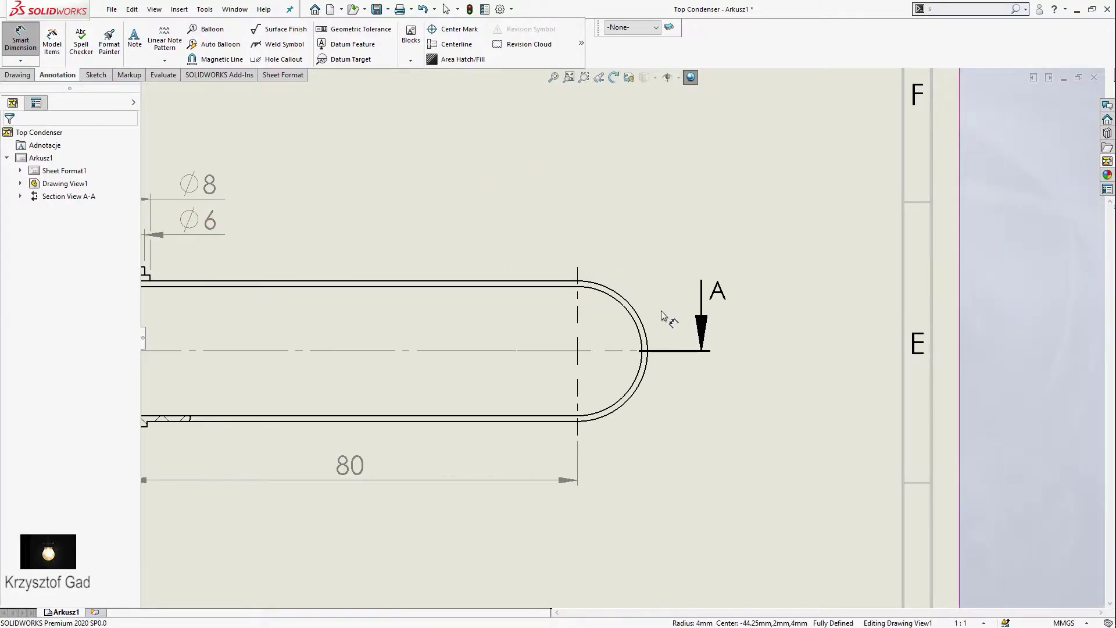
left_click(635, 313)
left_click(648, 235)
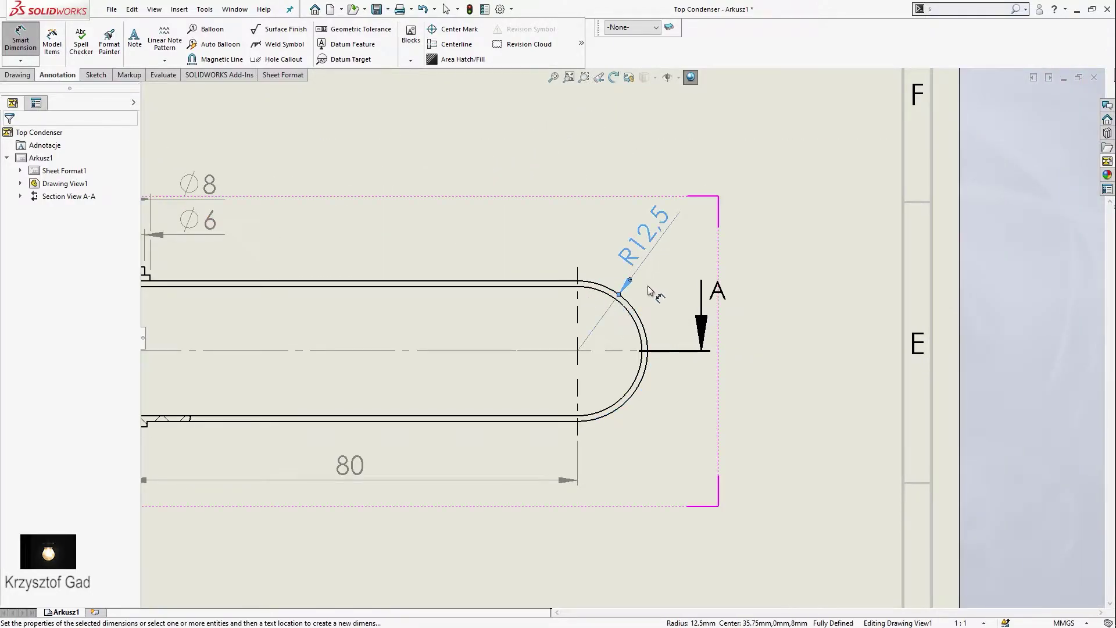
left_click(634, 391)
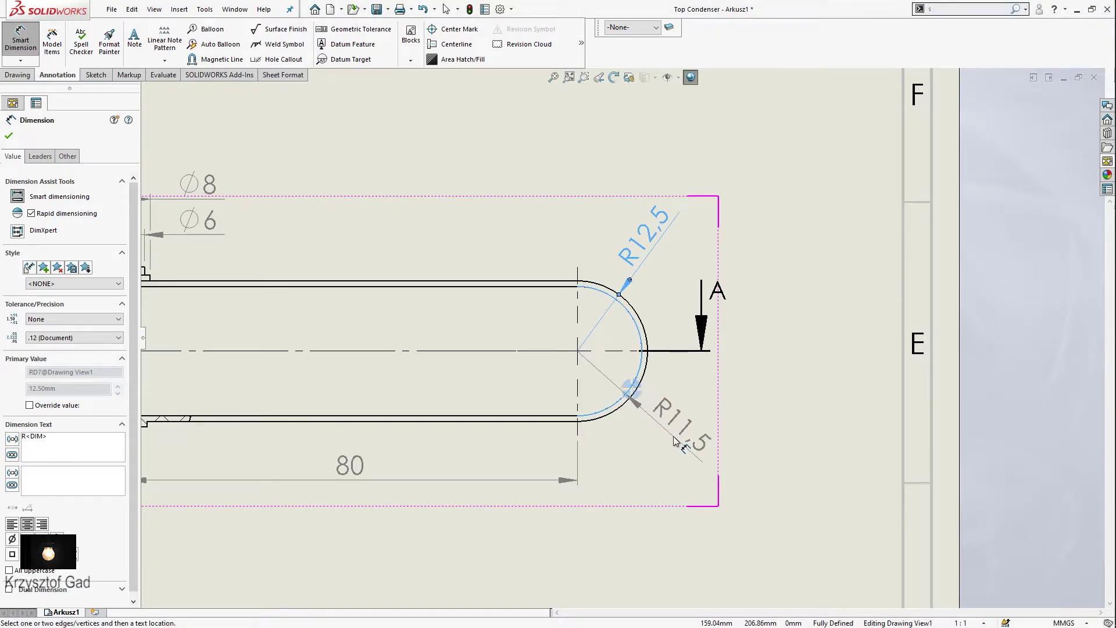
left_click(674, 439)
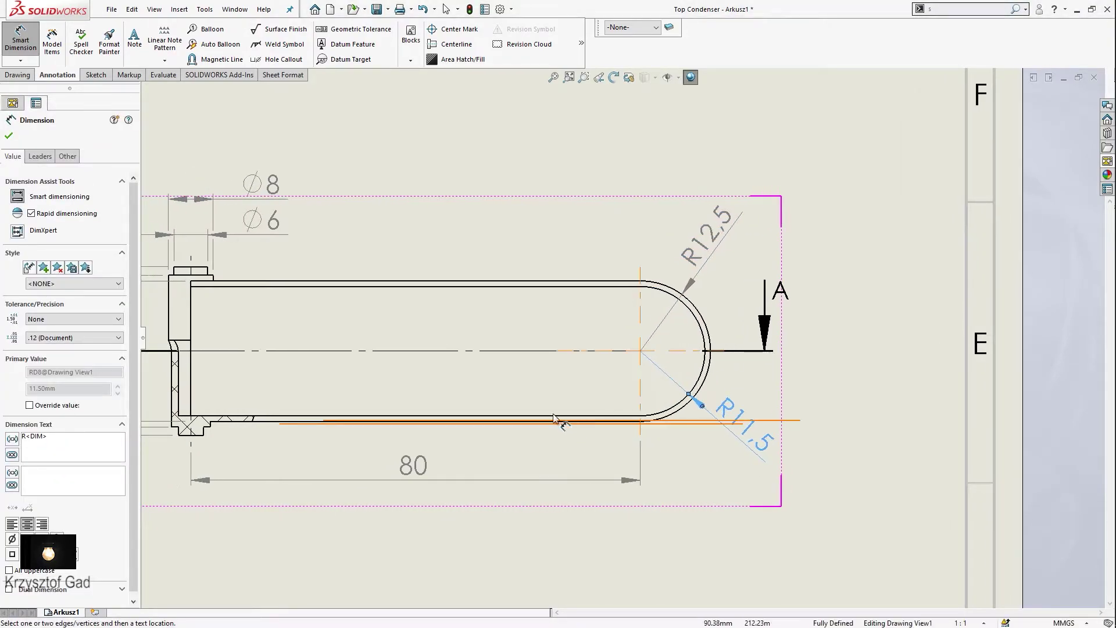
left_click(9, 137)
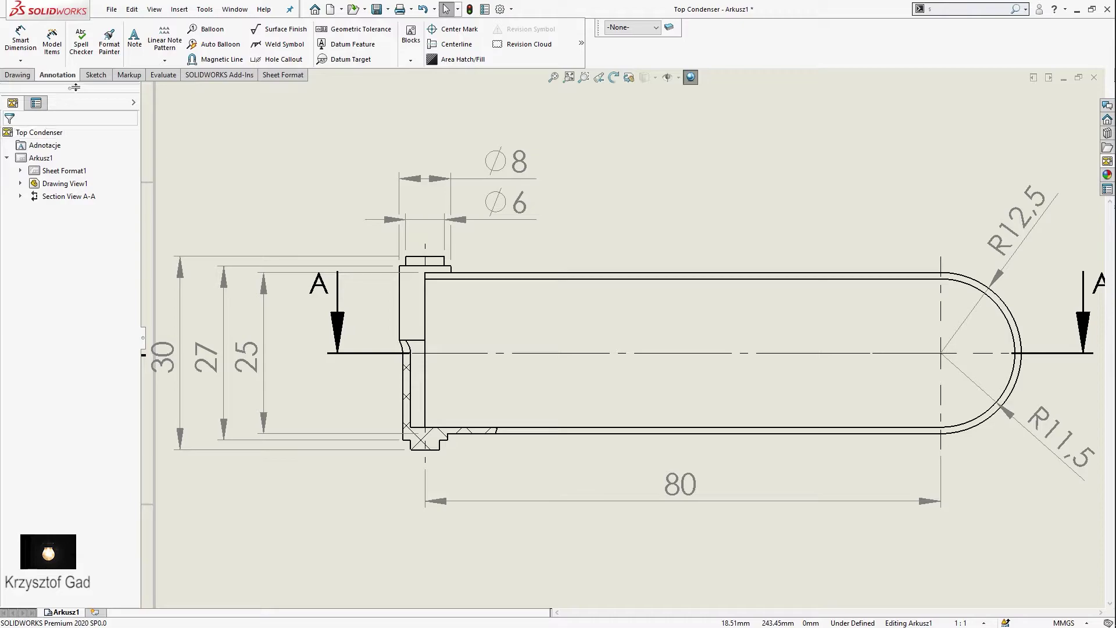
left_click(94, 75)
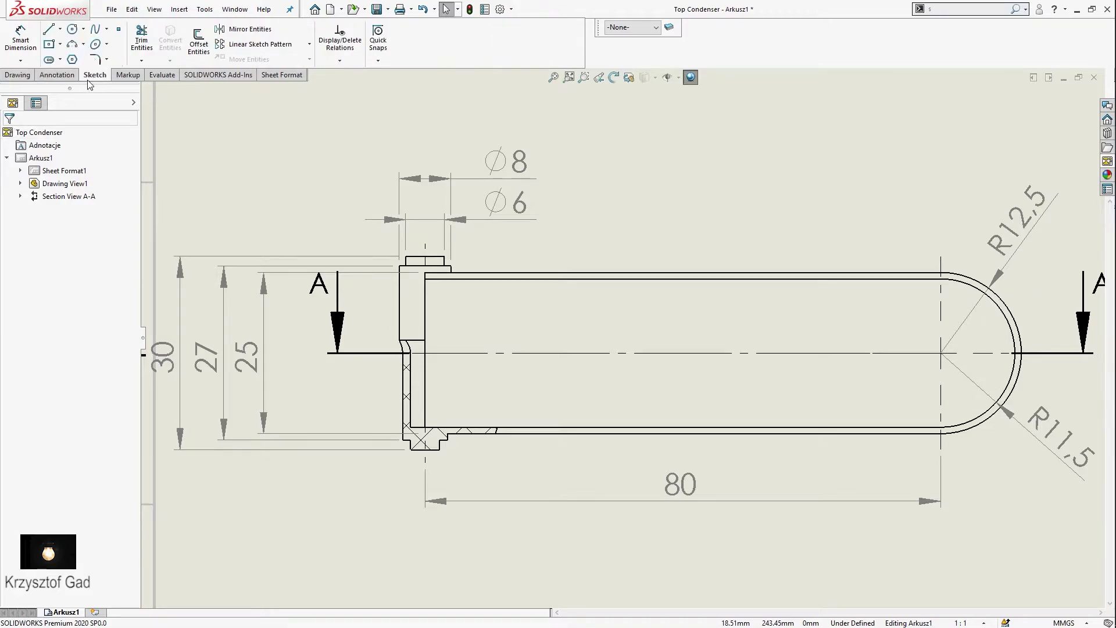
Draw a horizontal line from the inner flange edge to the outer wall at the left end
left_click(48, 30)
scroll(344, 453, "down", 3)
scroll(345, 453, "down", 4)
scroll(345, 453, "down", 2)
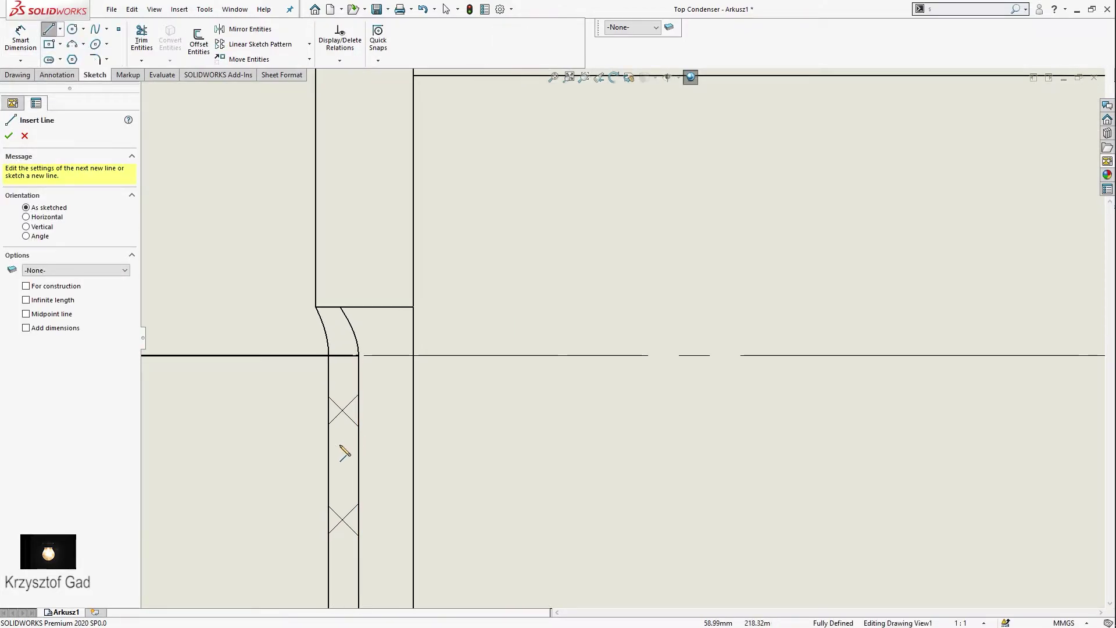
left_click(329, 441)
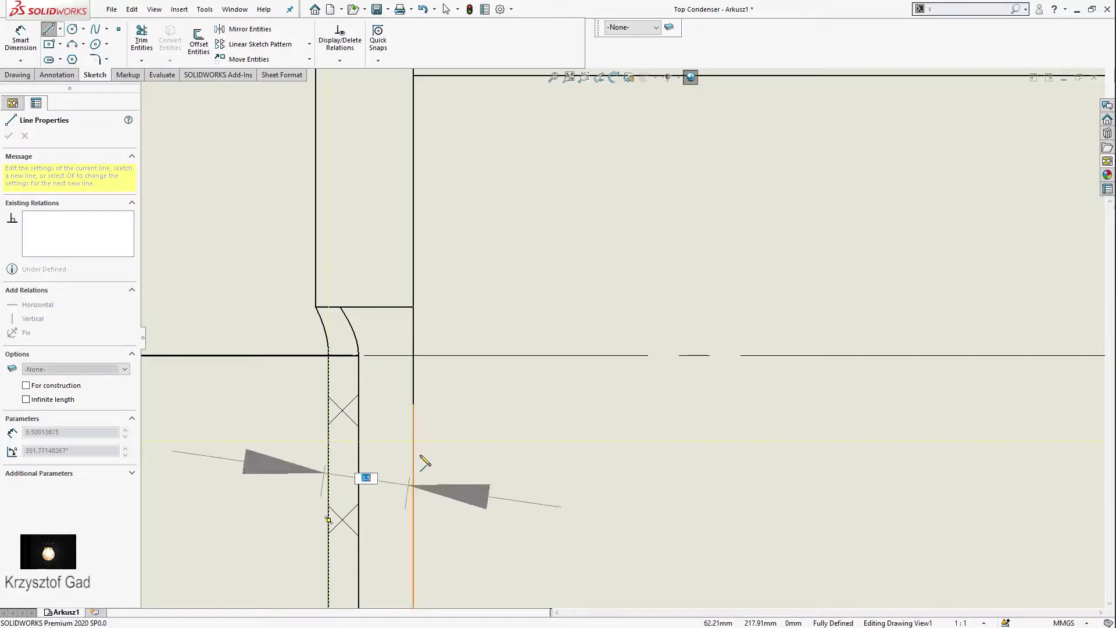
left_click(413, 441)
key("Escape")
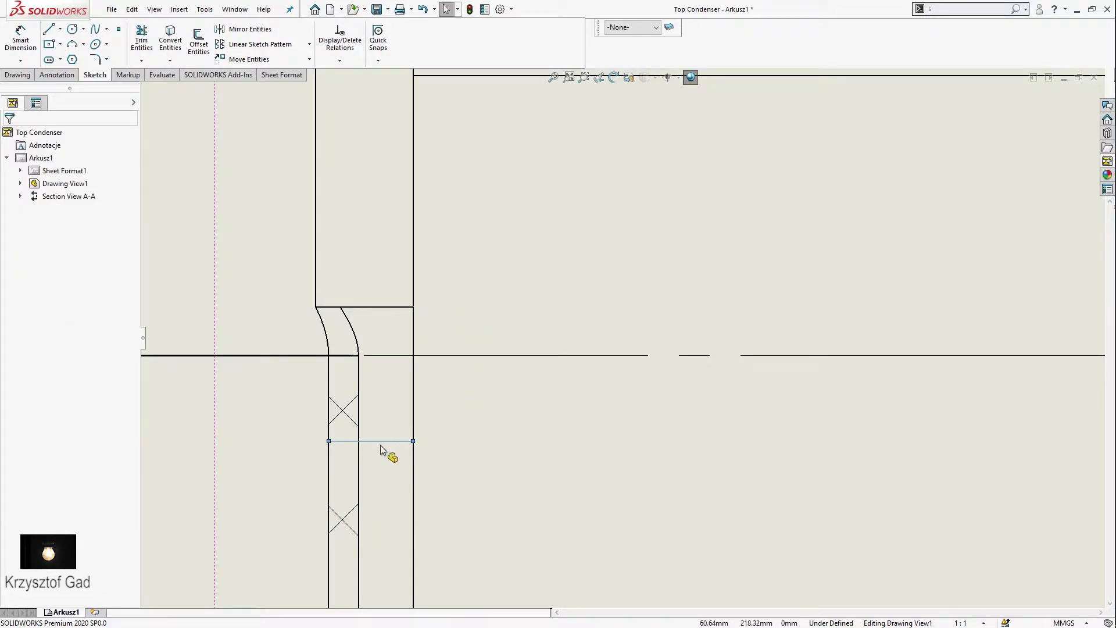
Dimension that line to the upper edge vertically and set it to 4 mm
key("d")
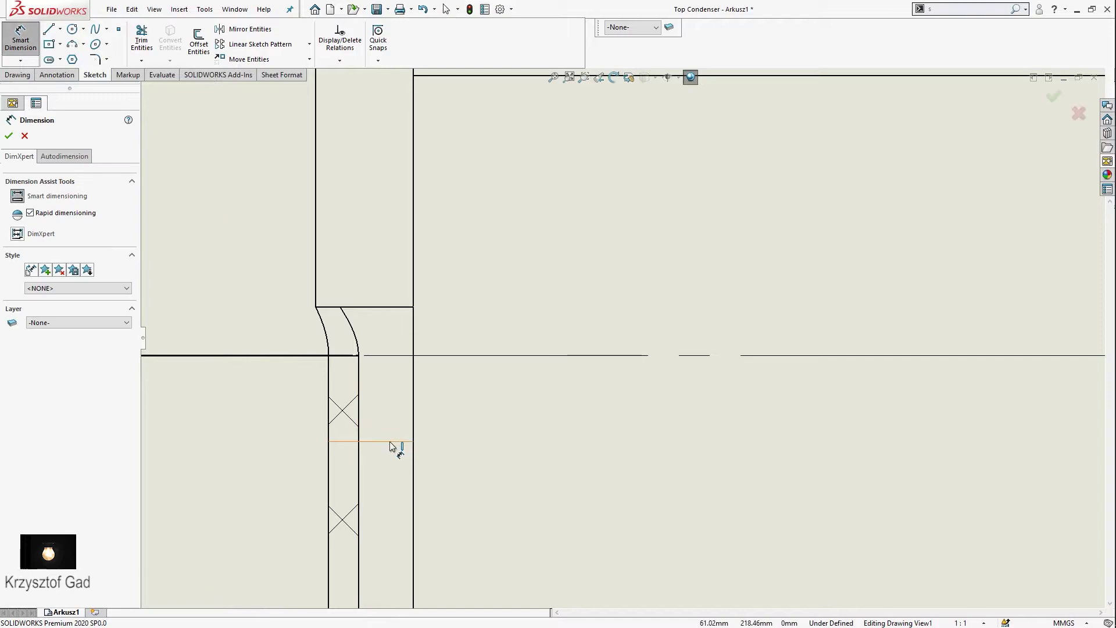
left_click(372, 441)
left_click(372, 308)
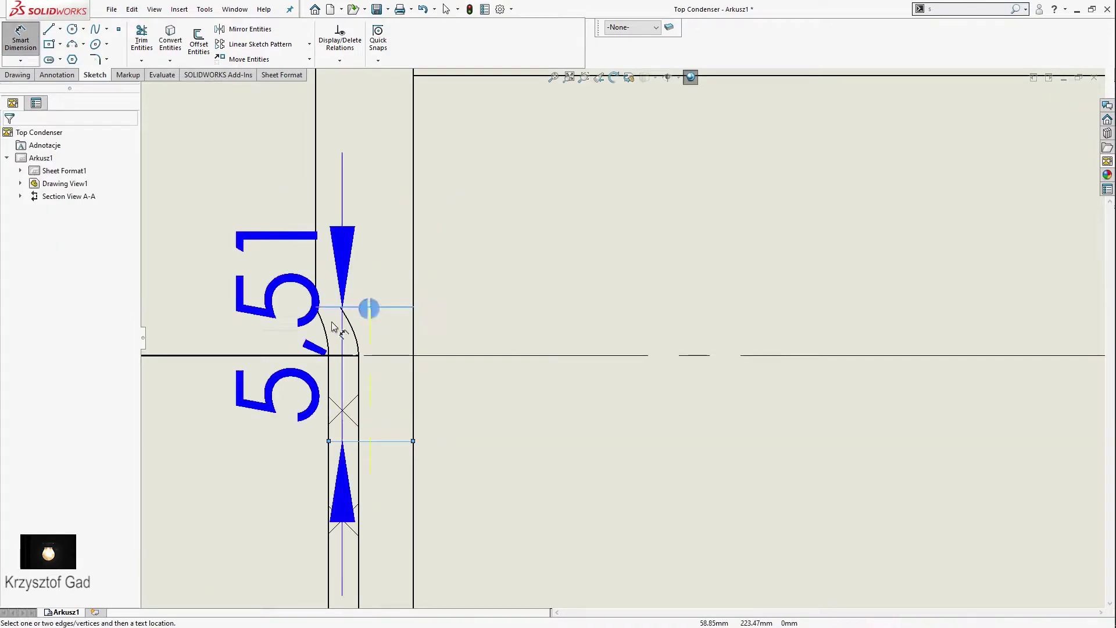
left_click(275, 365)
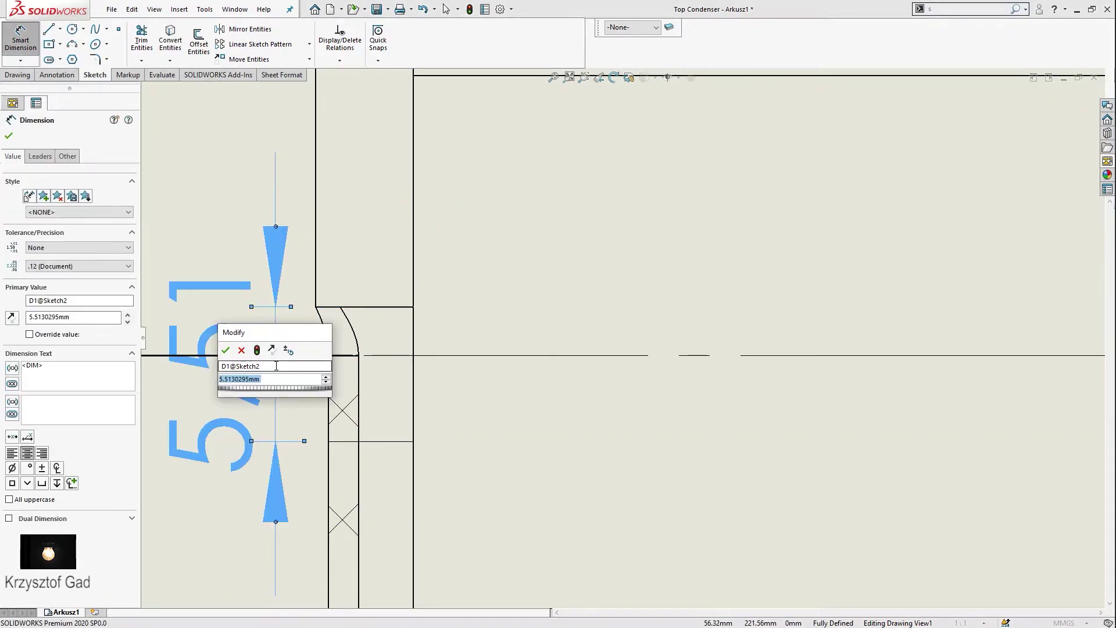
type("4")
key("Return")
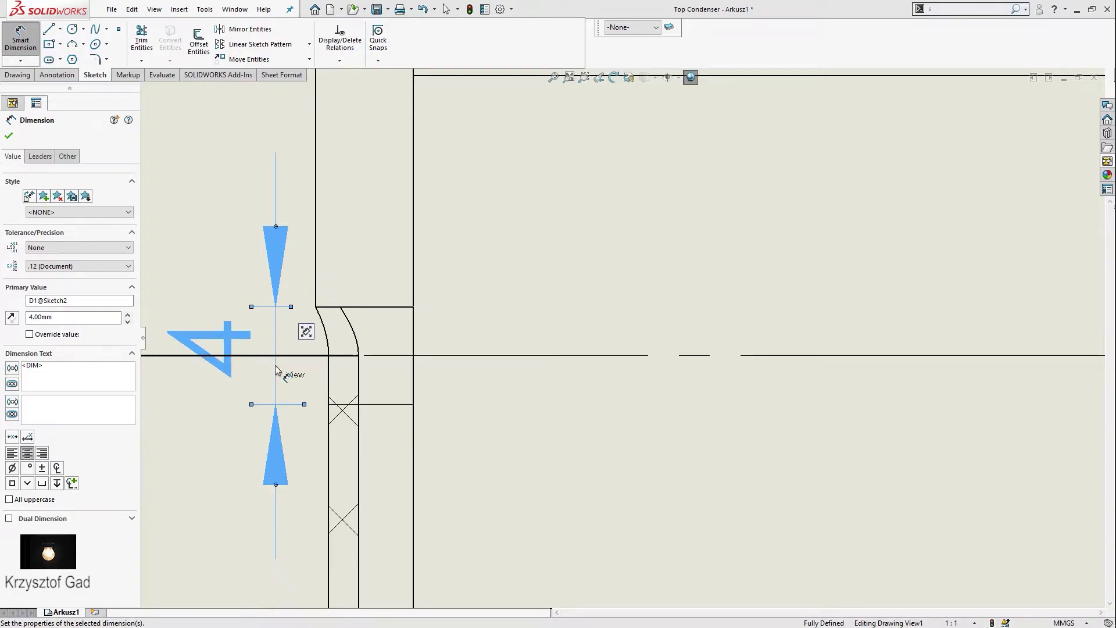
Move the 4 dimension left of the view and zoom to fit the whole tube
scroll(275, 370, "down", 3)
scroll(275, 370, "down", 3)
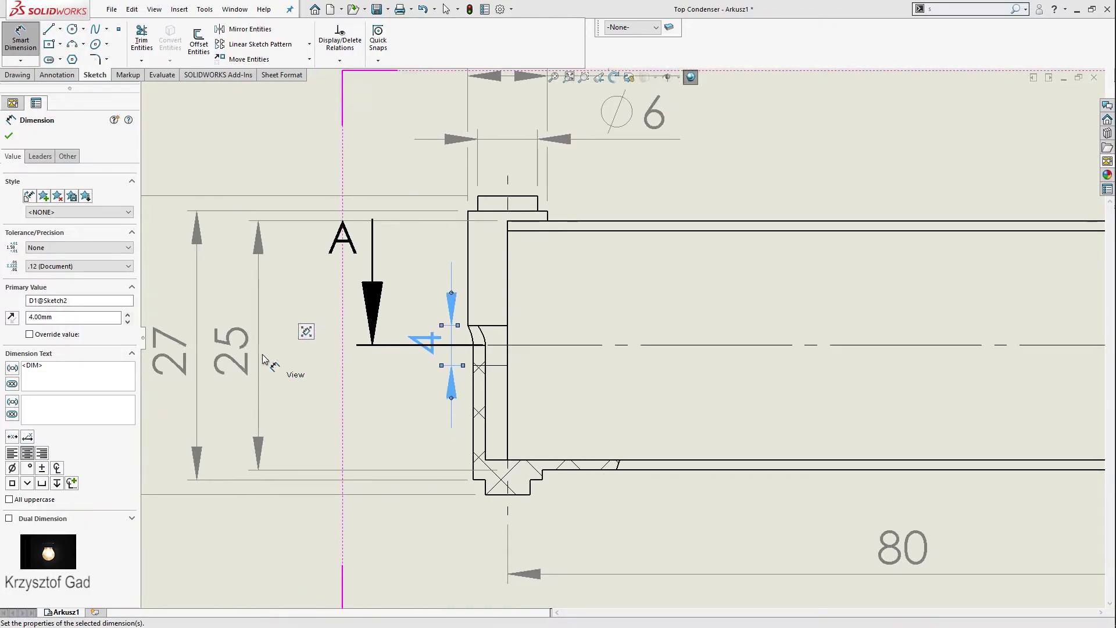
left_click(9, 136)
left_click_drag(452, 362, 313, 365)
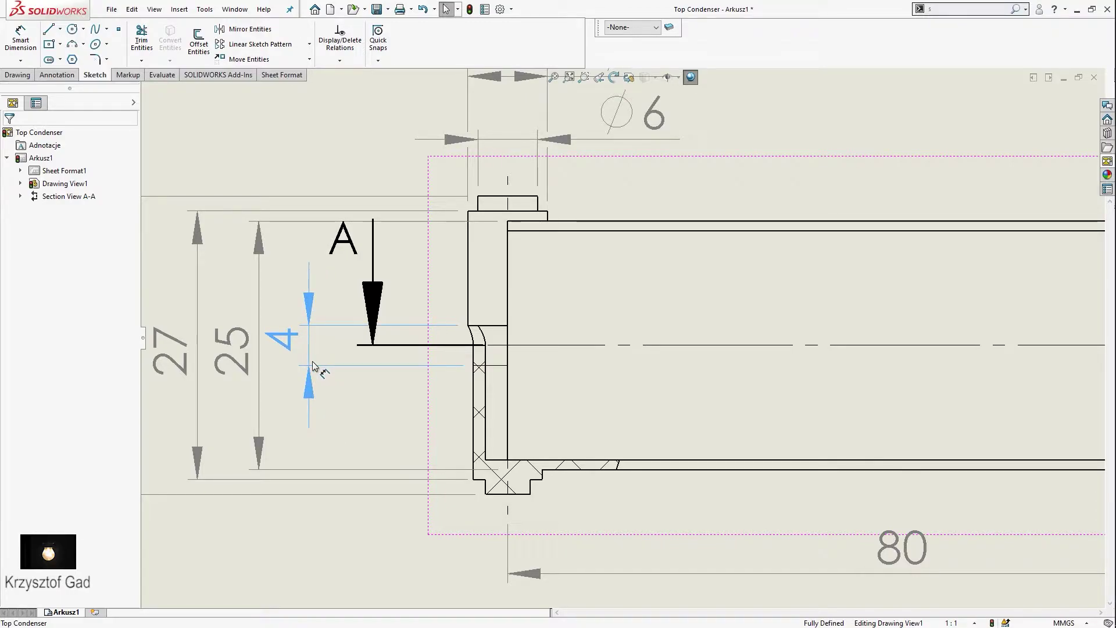
left_click(408, 419)
scroll(166, 123, "up", 1)
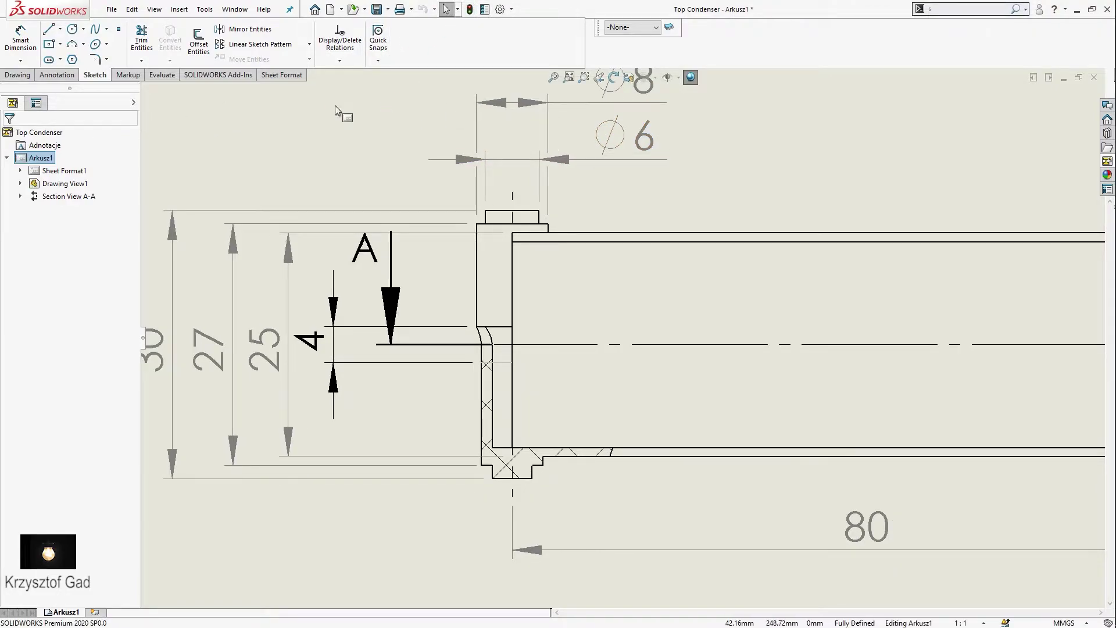
key("f")
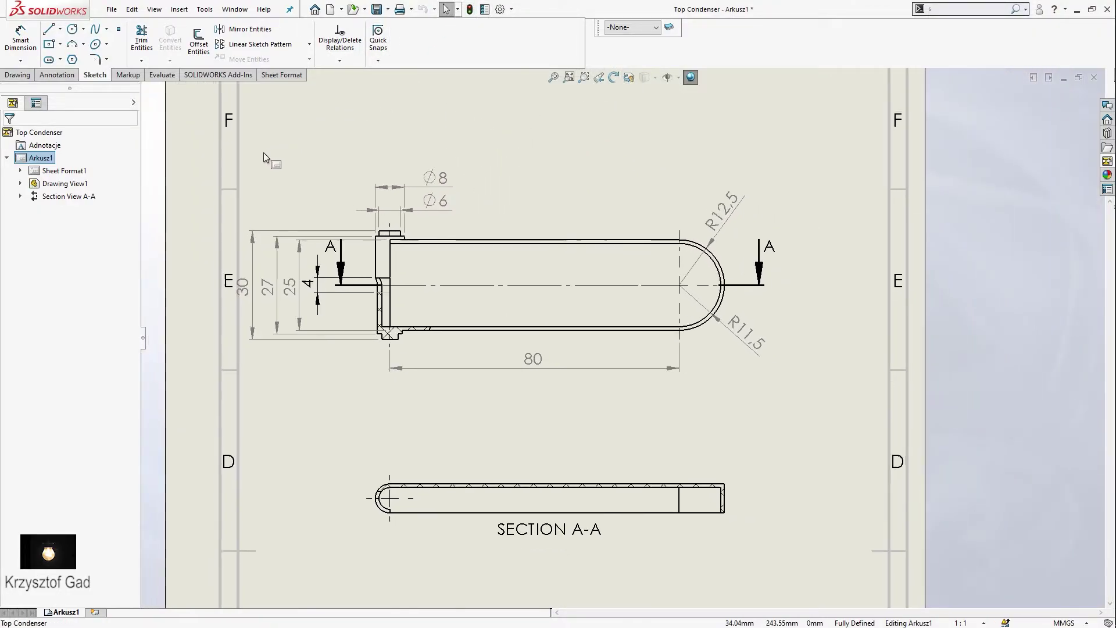
Add R4 and R3 radius dimensions to Section A-A's outer and inner arcs
left_click(20, 38)
scroll(342, 443, "down", 3)
scroll(360, 442, "down", 2)
scroll(365, 441, "down", 1)
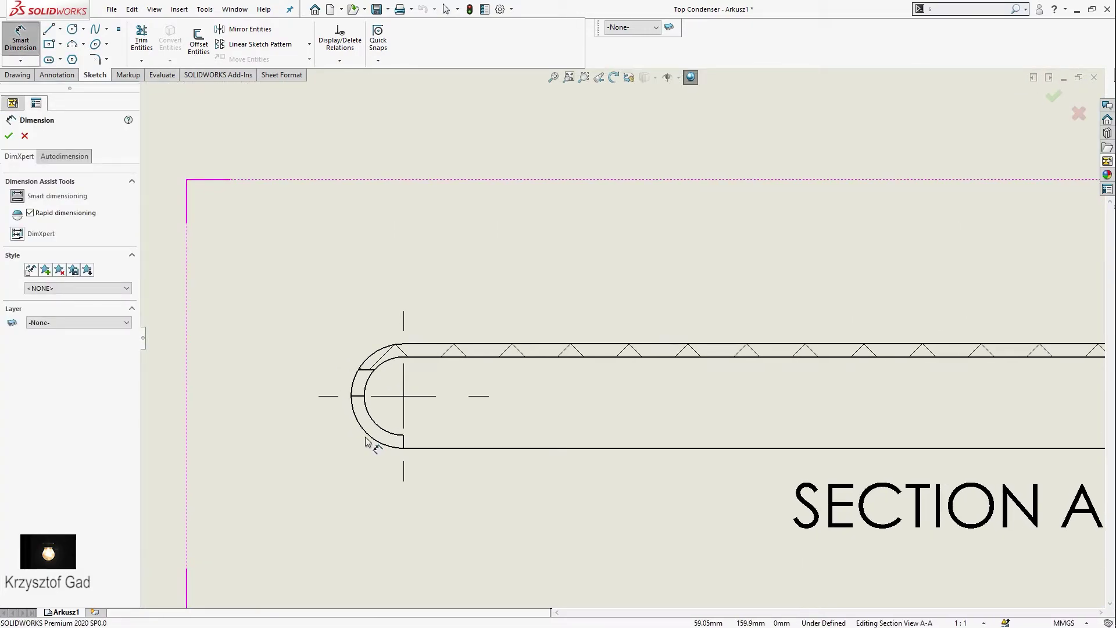
left_click(368, 442)
left_click(296, 509)
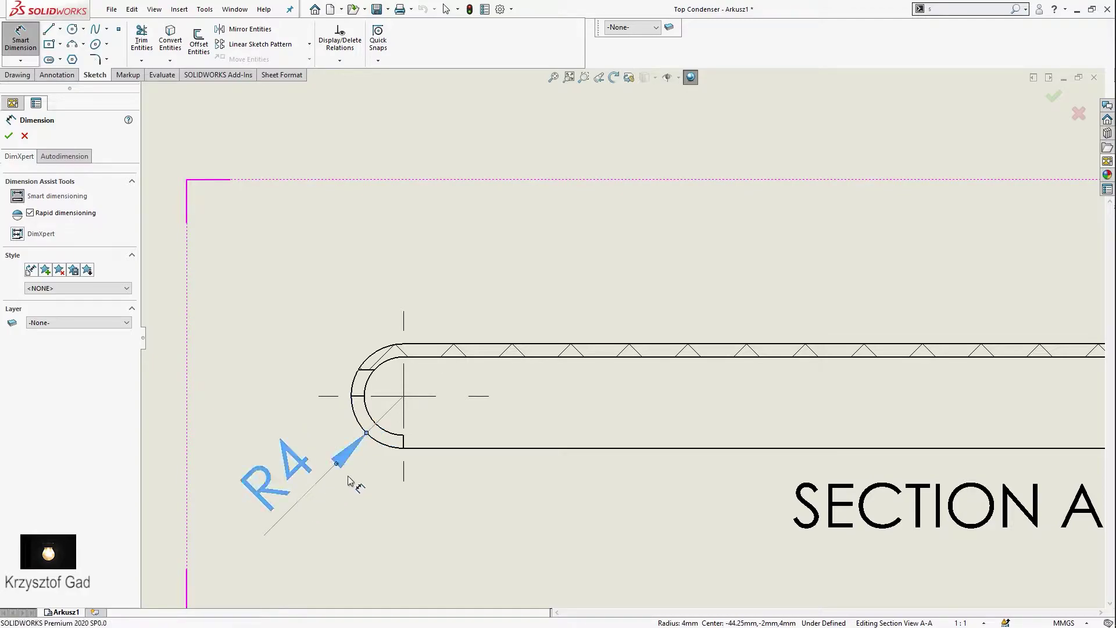
left_click(390, 437)
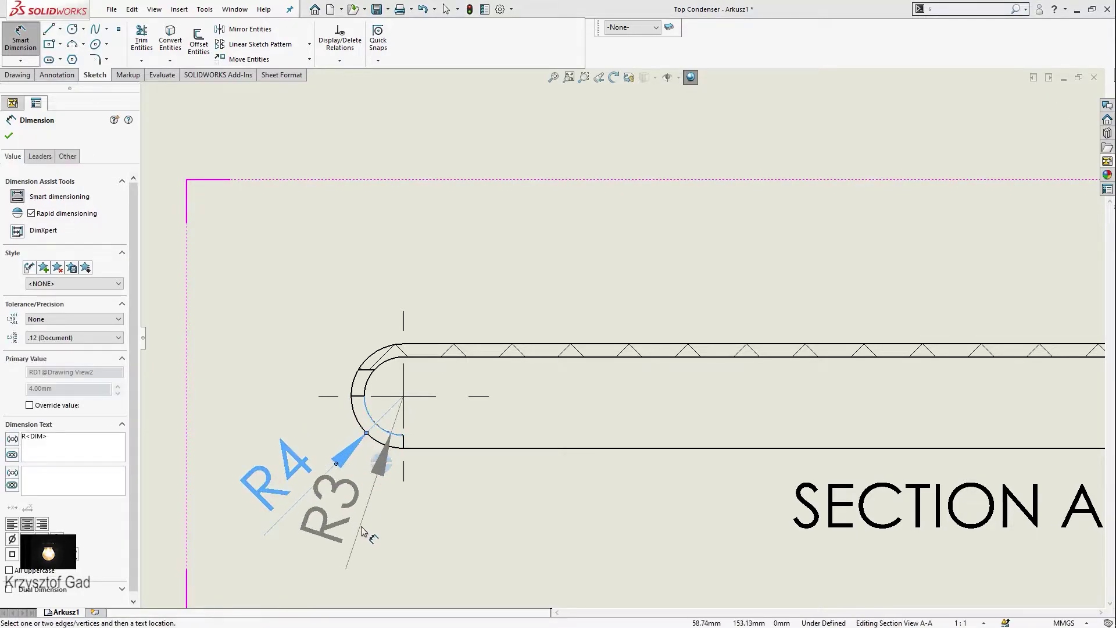
left_click(368, 558)
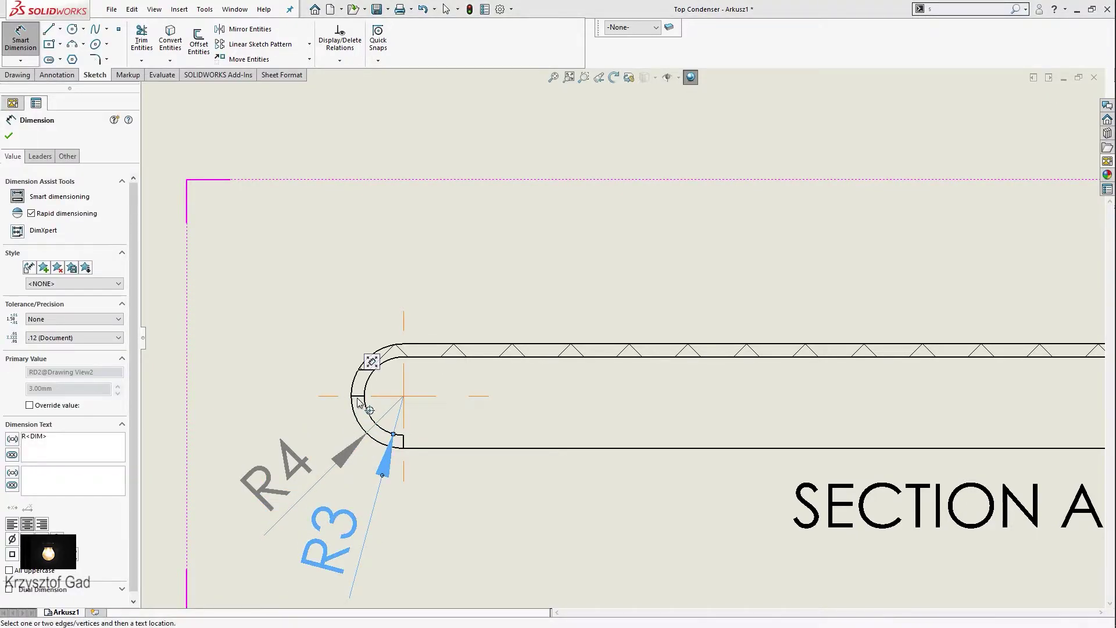
Dimension centre mark to edge as 2 and override its text to read R2
left_click(362, 396)
left_click(366, 369)
middle_click_drag(224, 389, 319, 377)
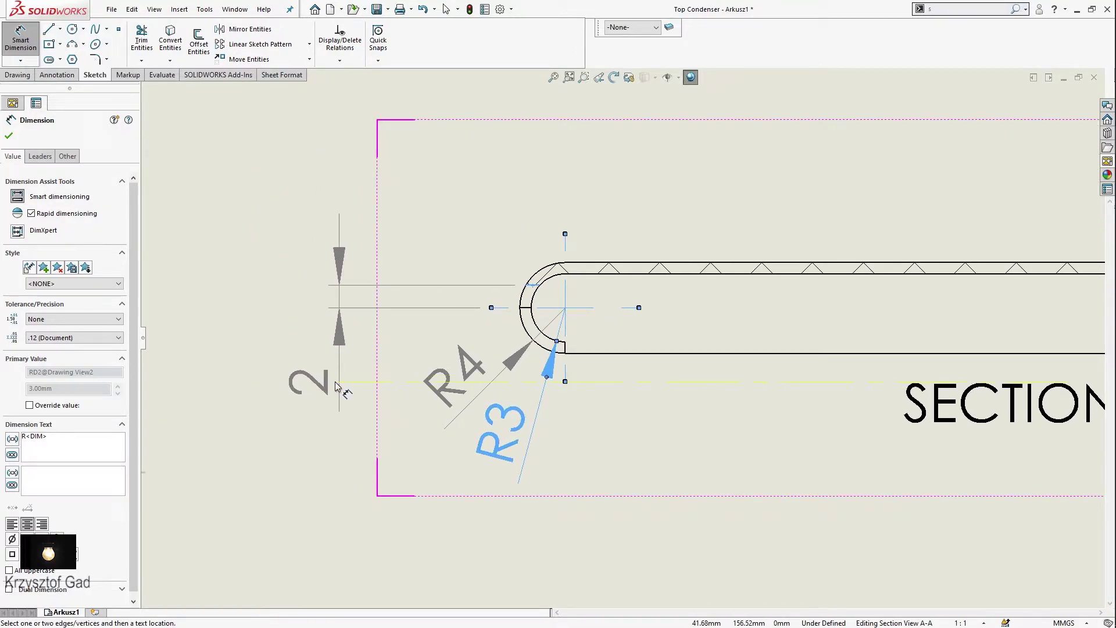
left_click(351, 384)
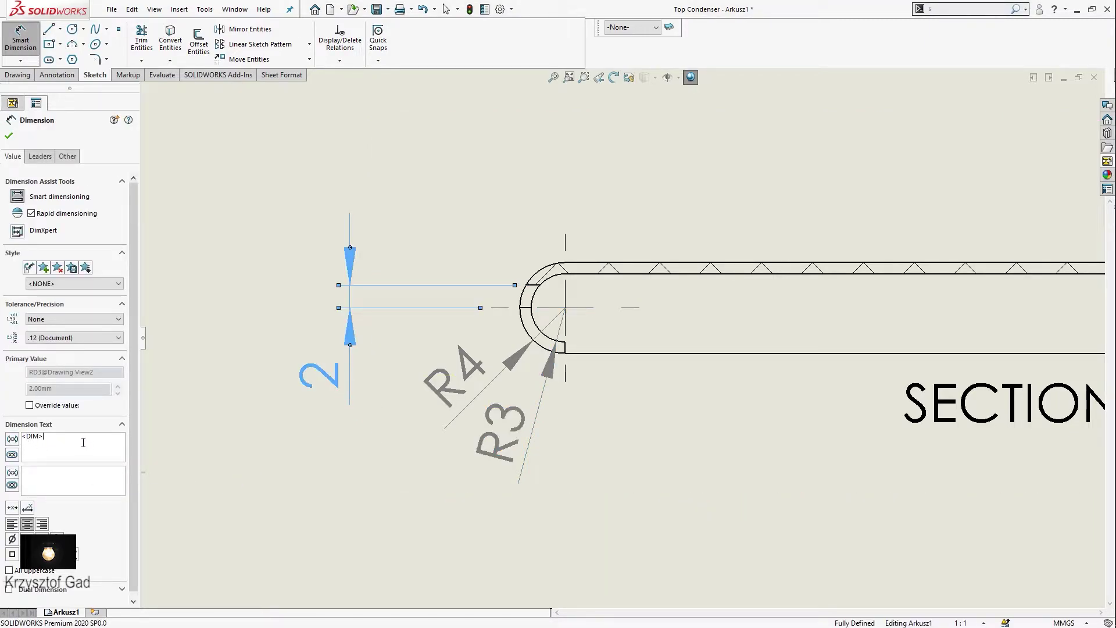
type("R")
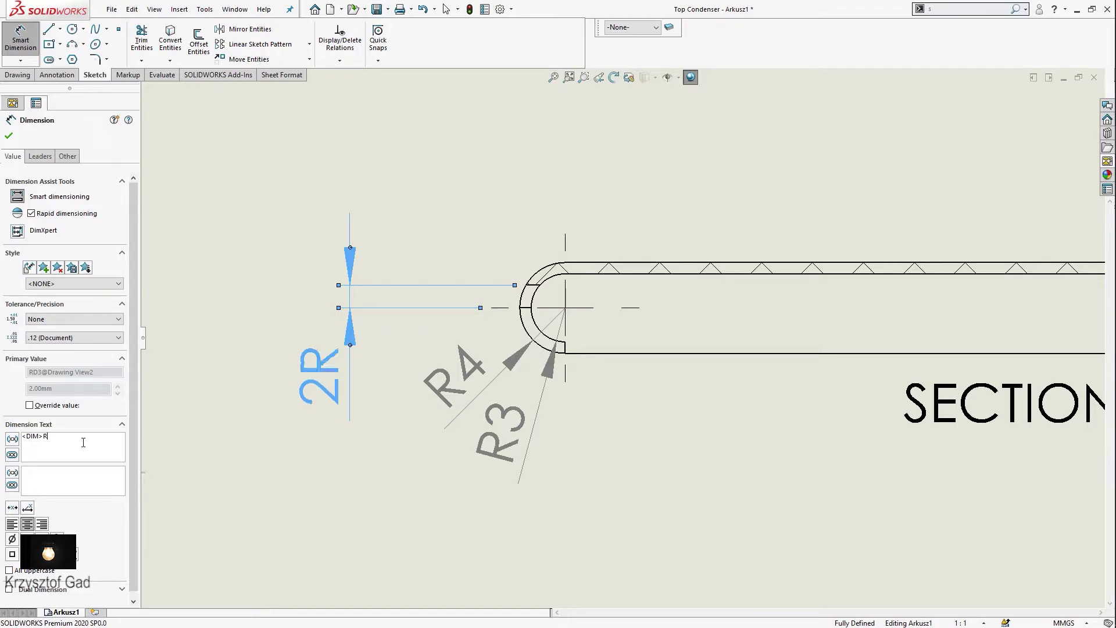
left_click(63, 409)
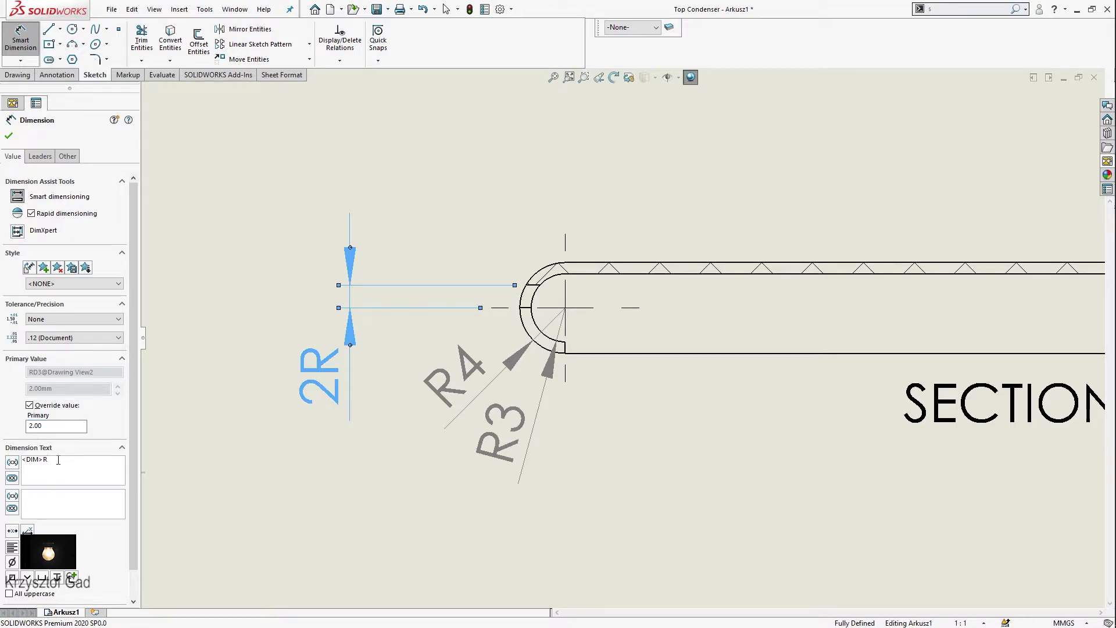
key("BackSpace")
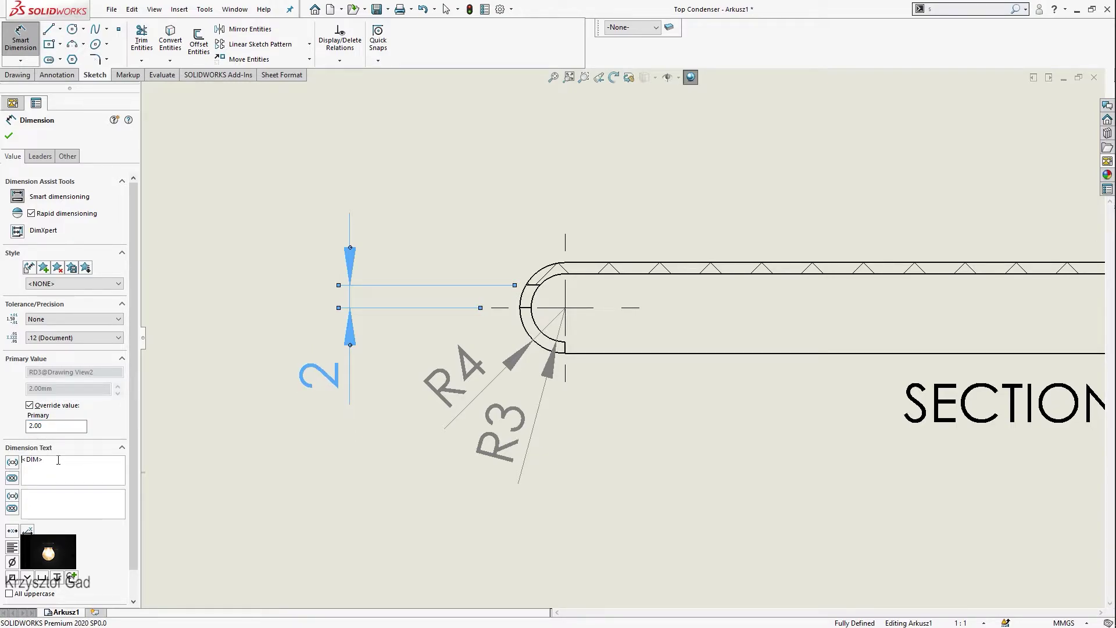
type("R")
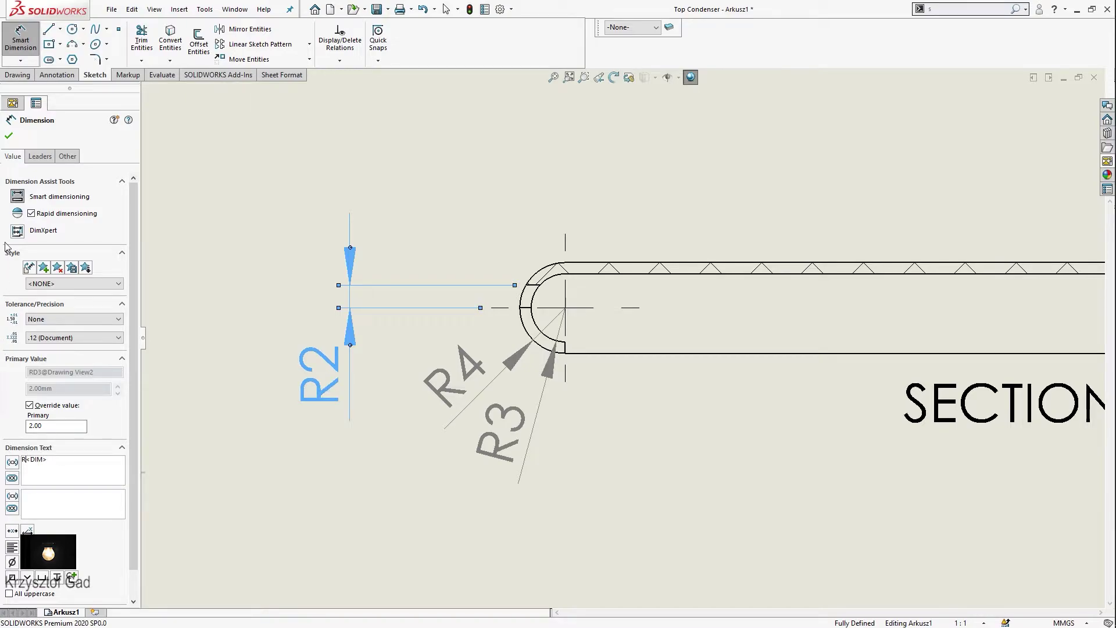
left_click(10, 136)
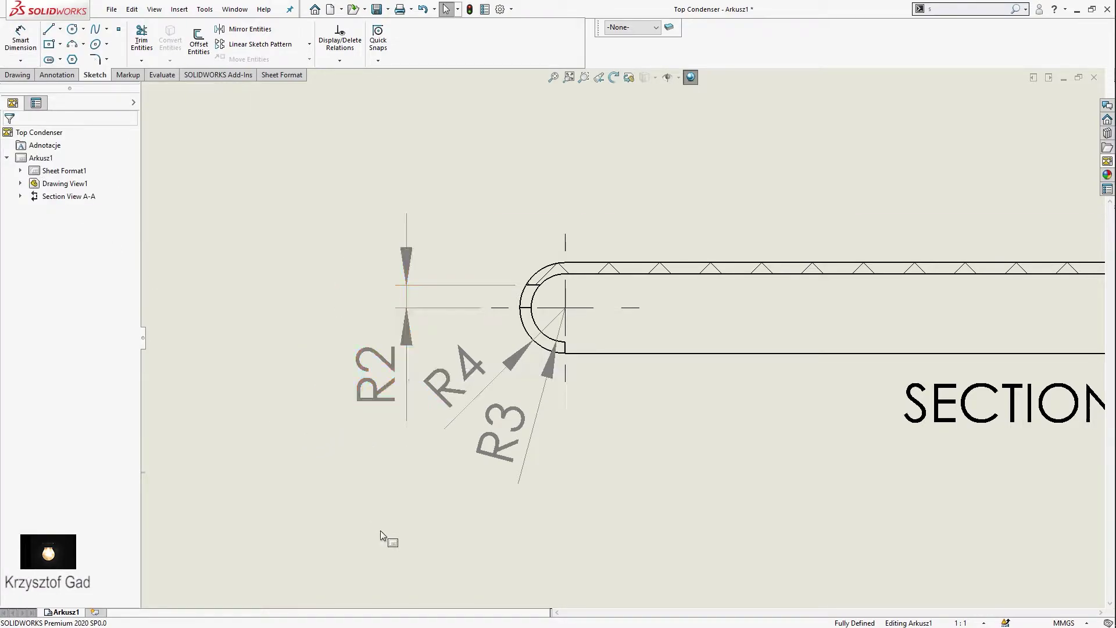
scroll(379, 529, "up", 2)
scroll(373, 524, "up", 2)
Add an 8 mm height dimension to the right end of Section A-A
scroll(365, 493, "up", 2)
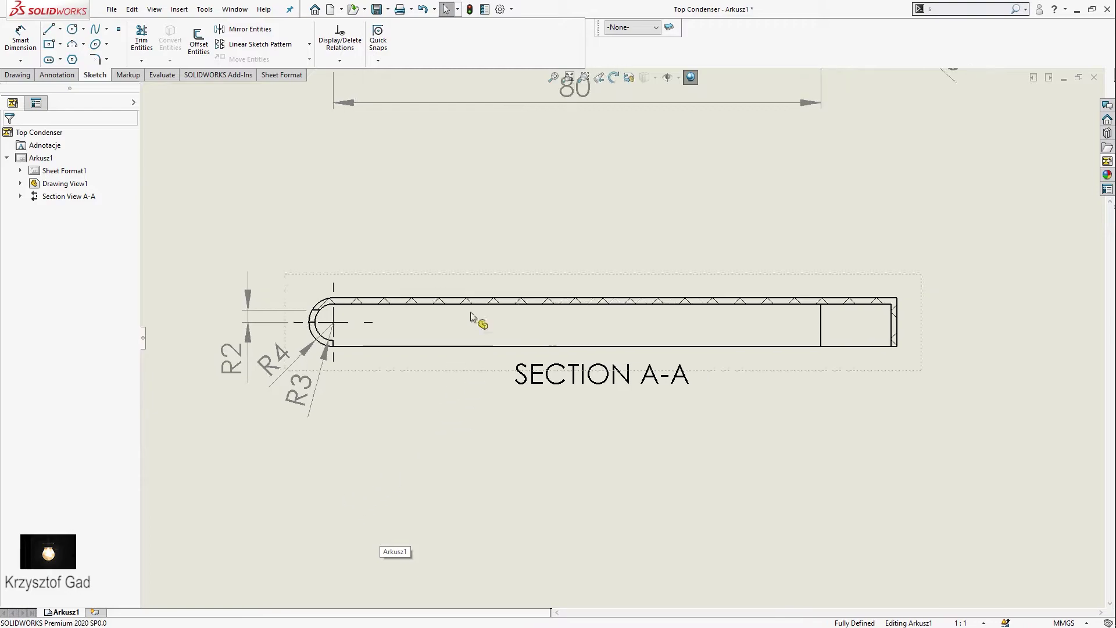
scroll(473, 320, "up", 1)
left_click(21, 36)
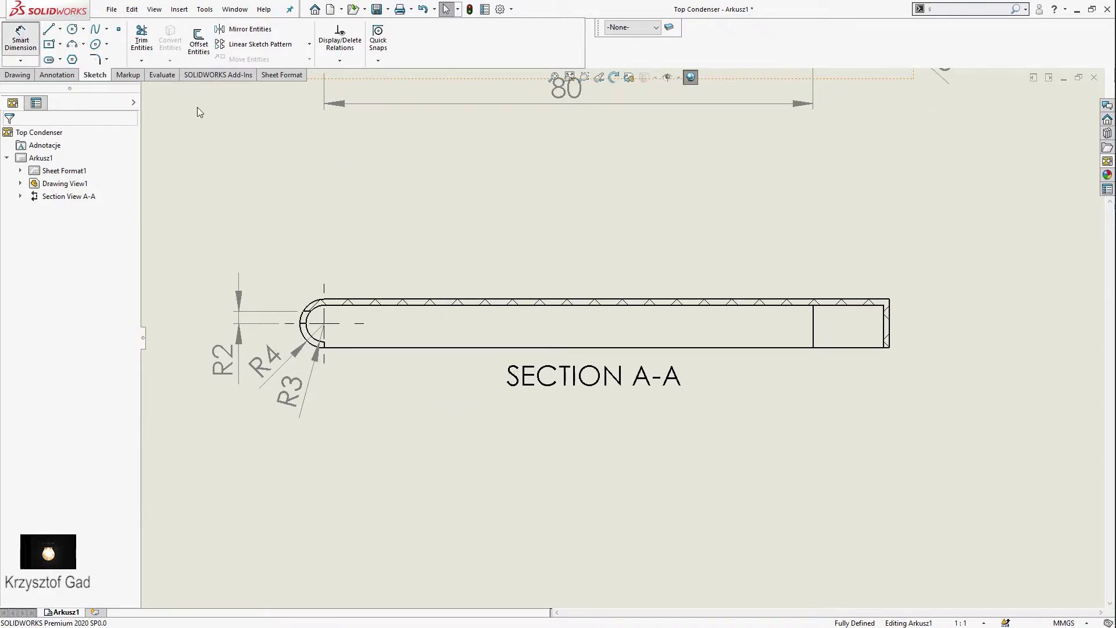
left_click(887, 330)
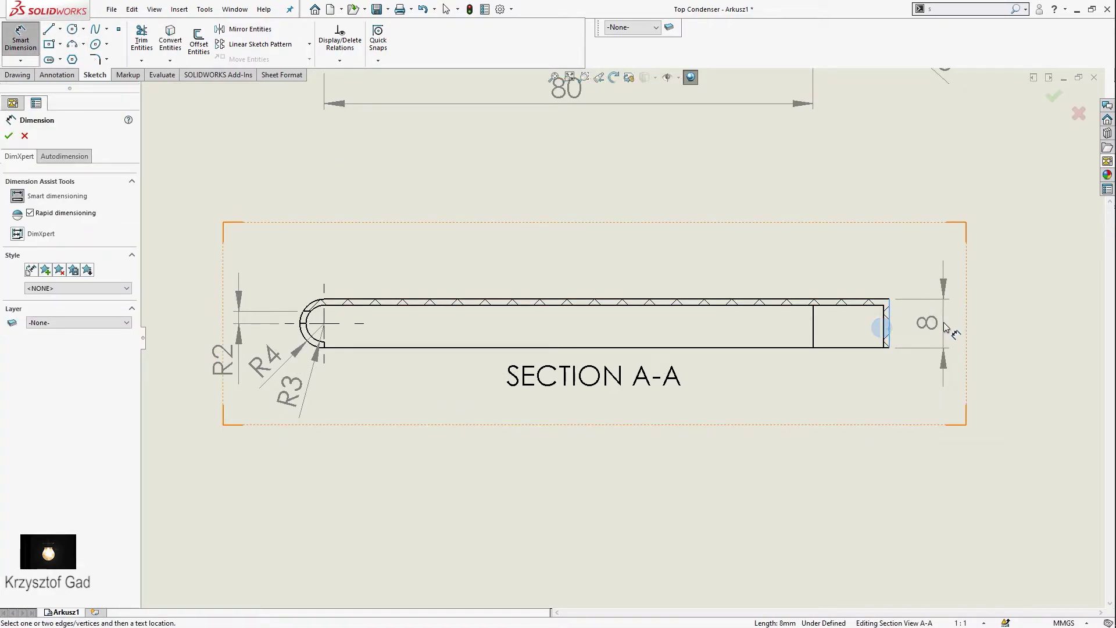
left_click(945, 329)
scroll(883, 334, "up", 2)
scroll(856, 333, "up", 2)
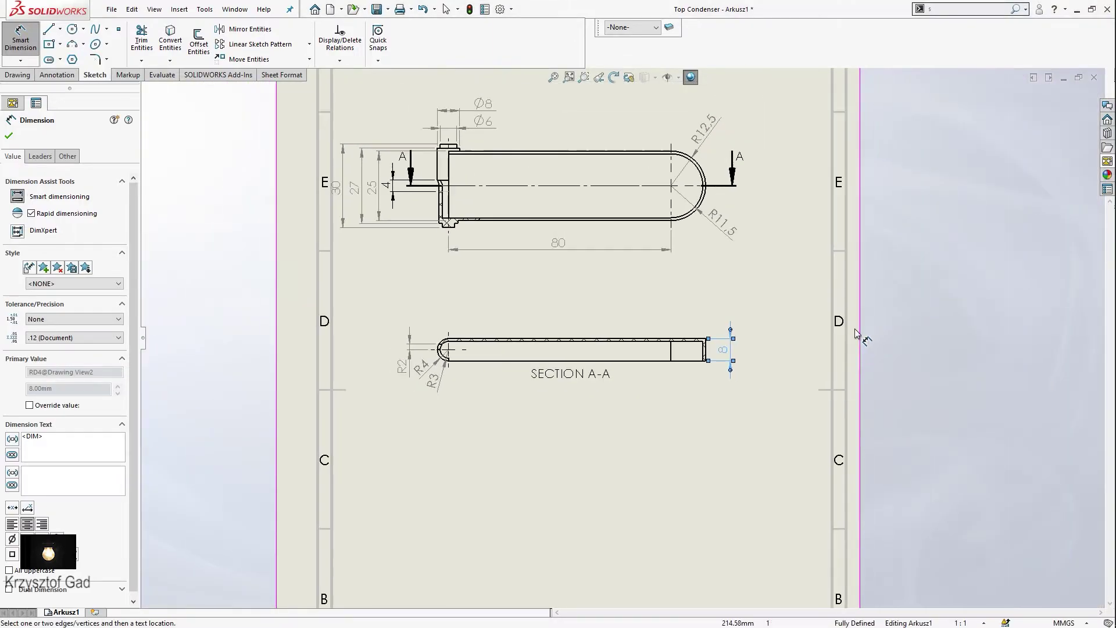
key("f")
left_click(8, 138)
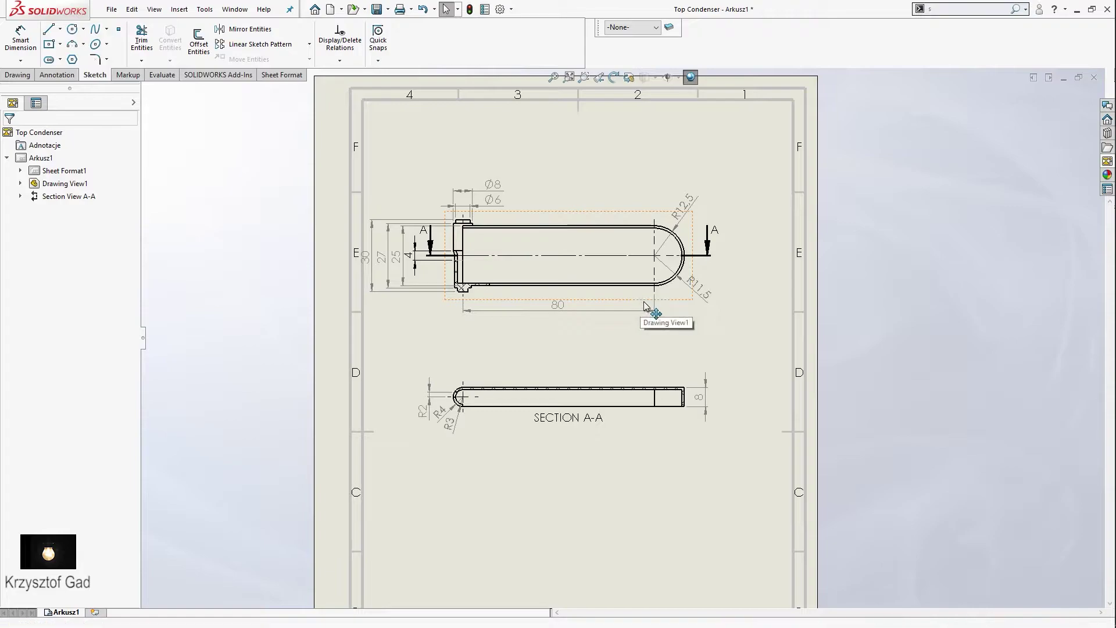
Nudge Drawing View1 slightly right, zoom to fit, and list the open documents
left_click_drag(640, 303, 662, 304)
left_click(613, 155)
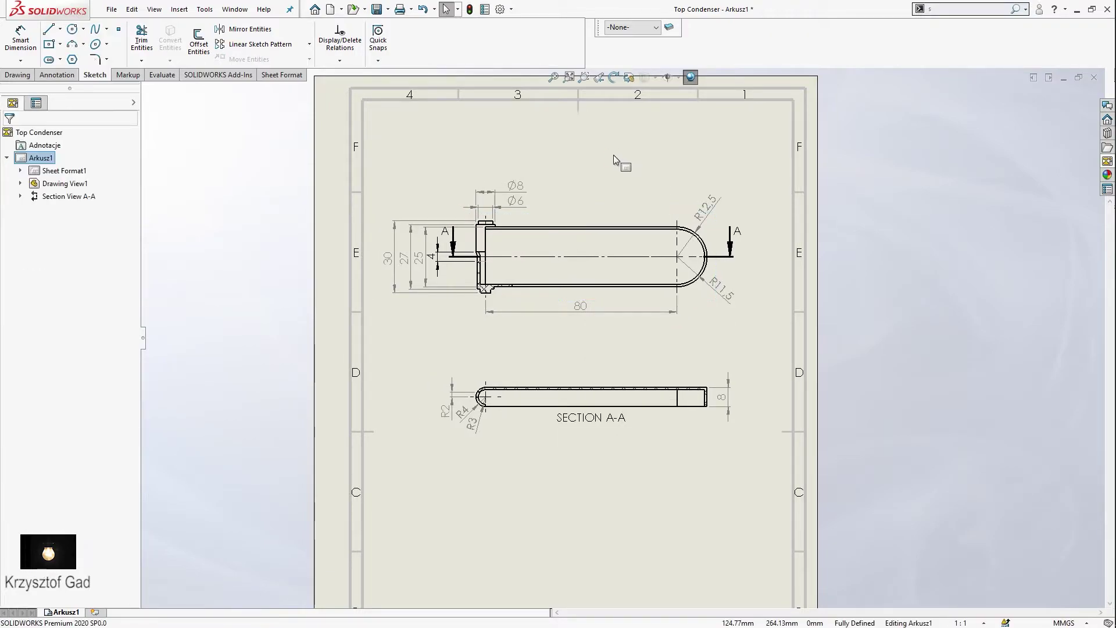
scroll(612, 154, "up", 2)
scroll(612, 154, "up", 2)
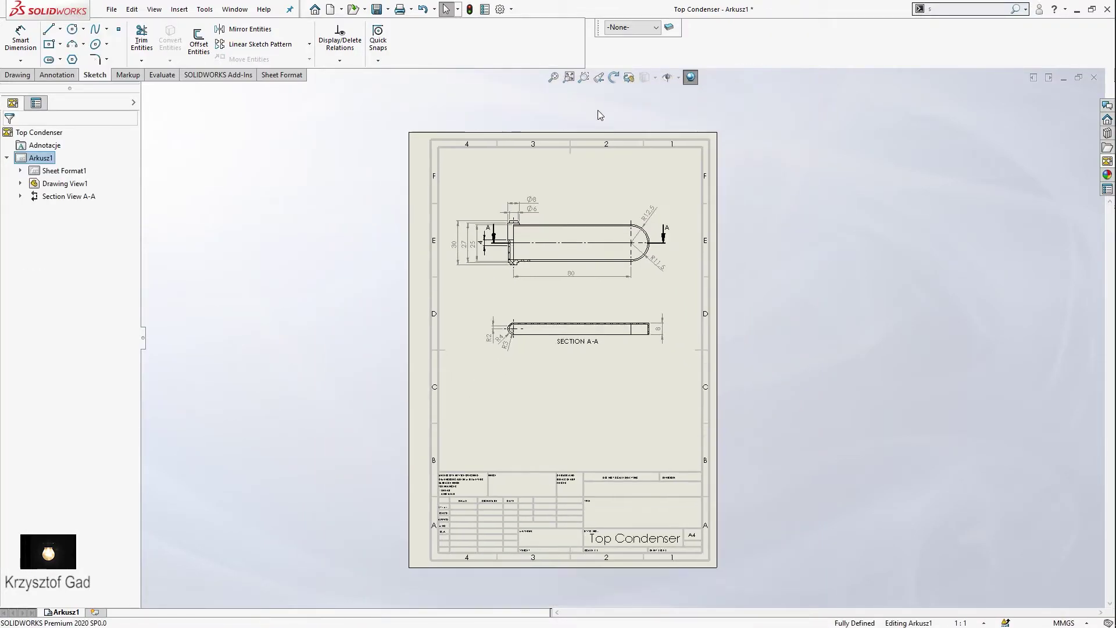
key("f")
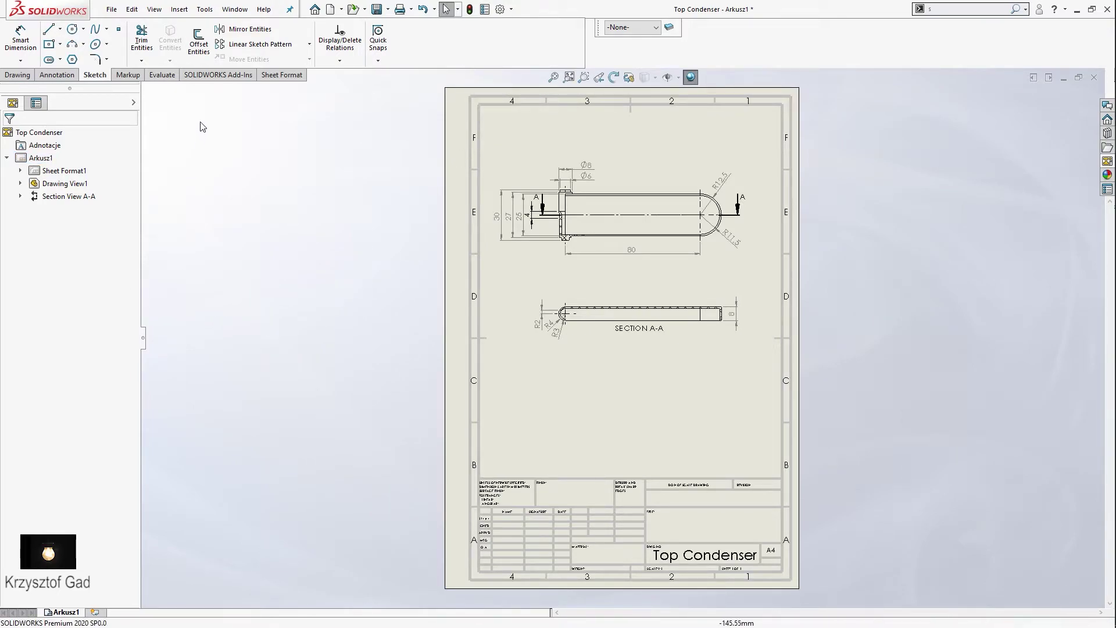
left_click(234, 9)
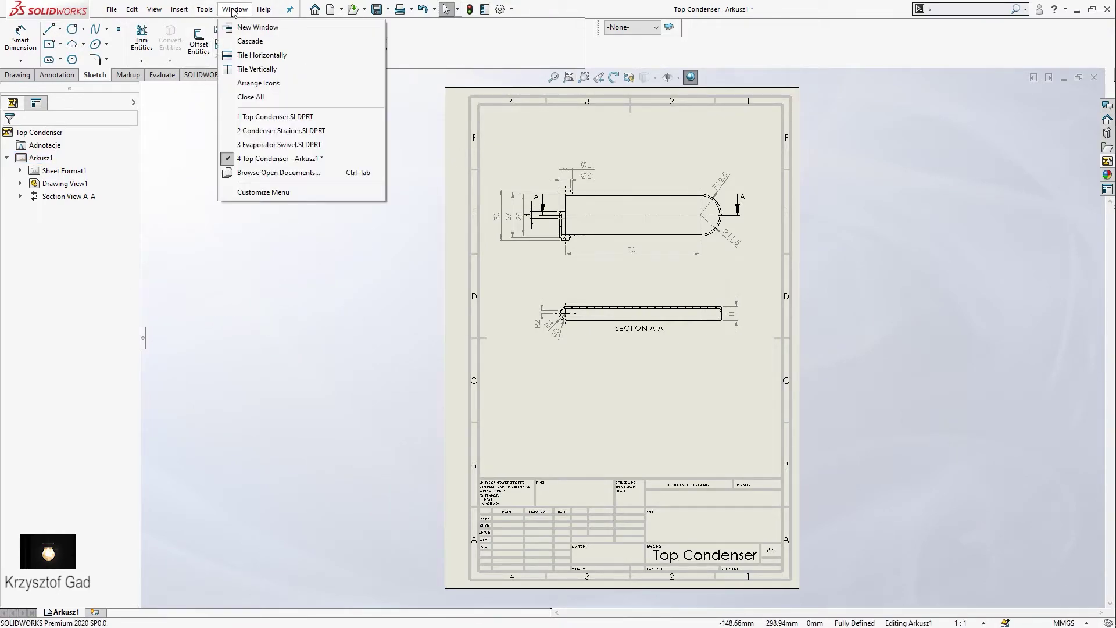
Switch to the Condenser Strainer part and rotate it to inspect its underside
left_click(267, 131)
key("Down")
key("Down")
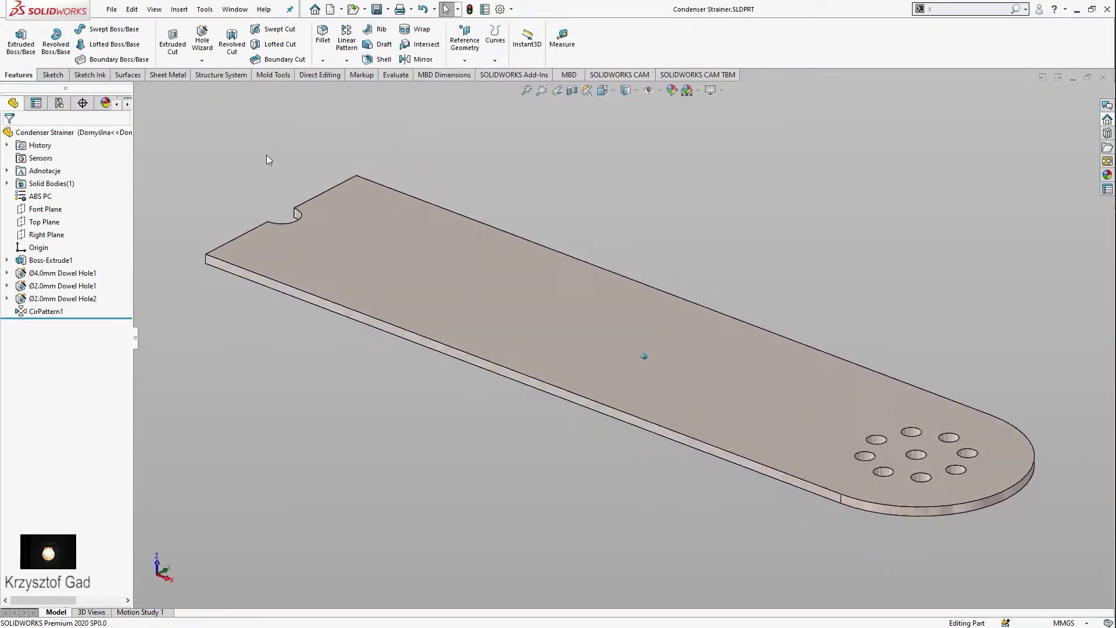
key("Down")
key("Down")
key("Down")
key("Down")
key("Down")
key("Down")
key("Down")
key("Down")
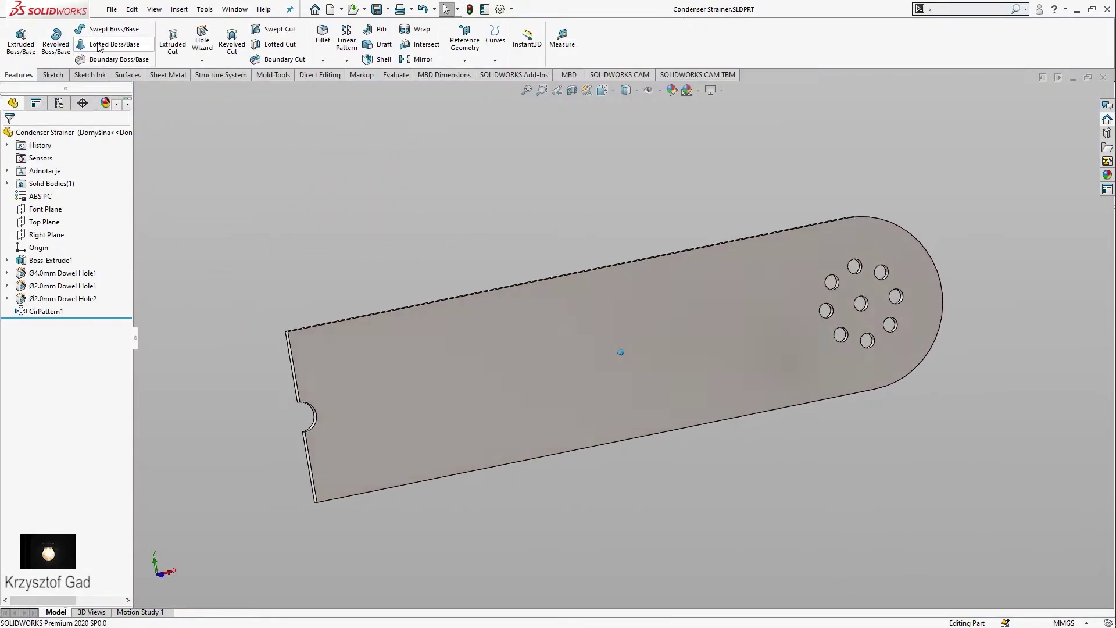
key("Down")
Make an A4 drawing from the part and place its top view on the sheet
left_click(111, 8)
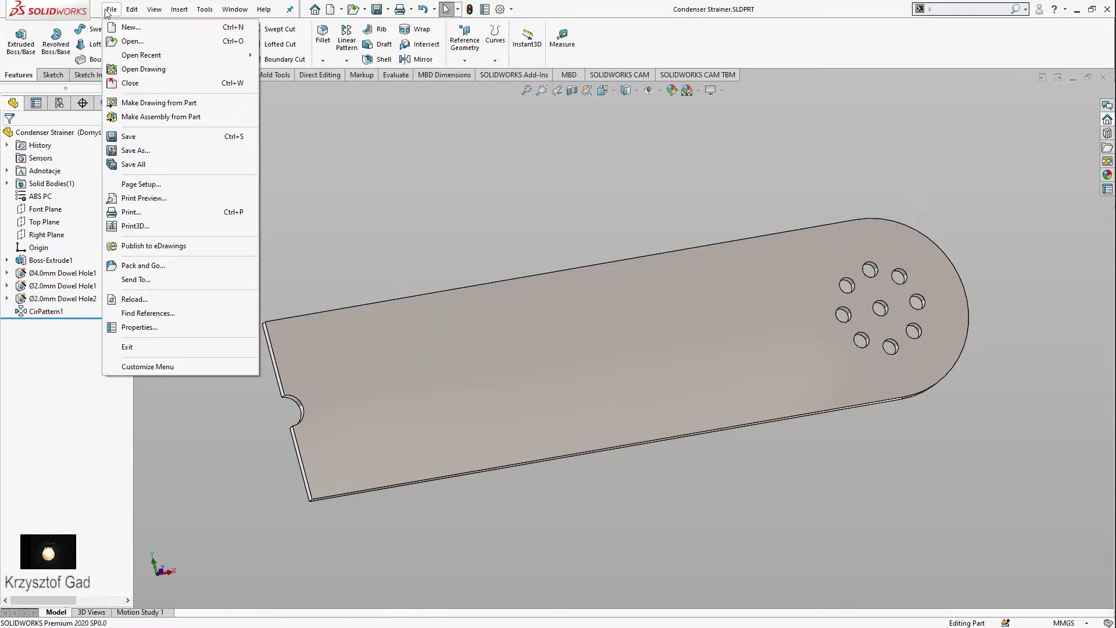
left_click(139, 105)
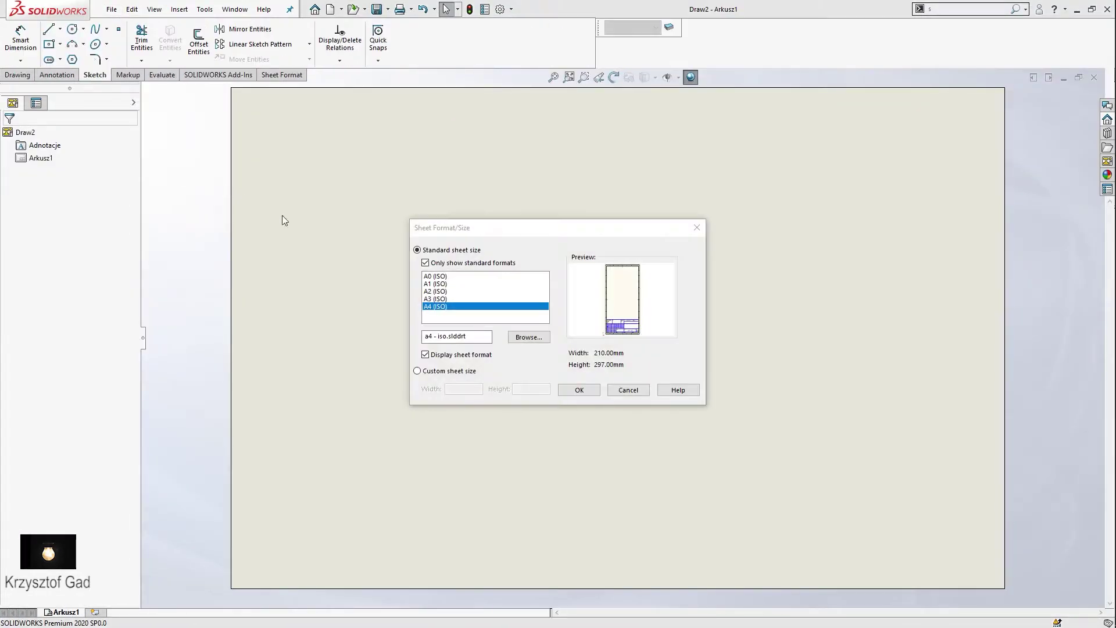
left_click(564, 389)
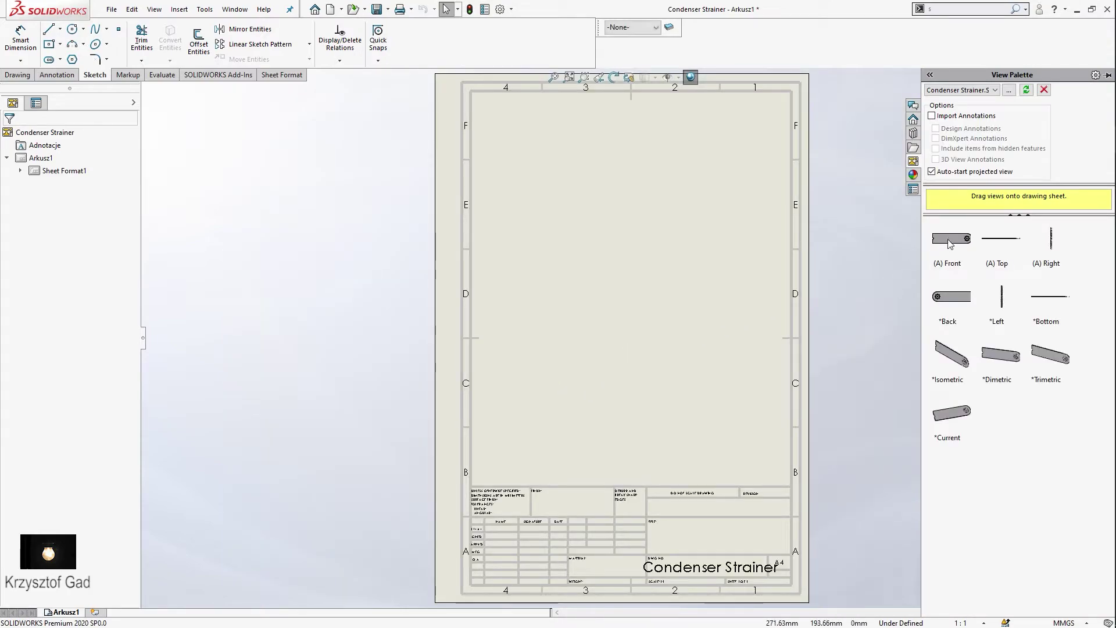
left_click_drag(950, 243, 627, 204)
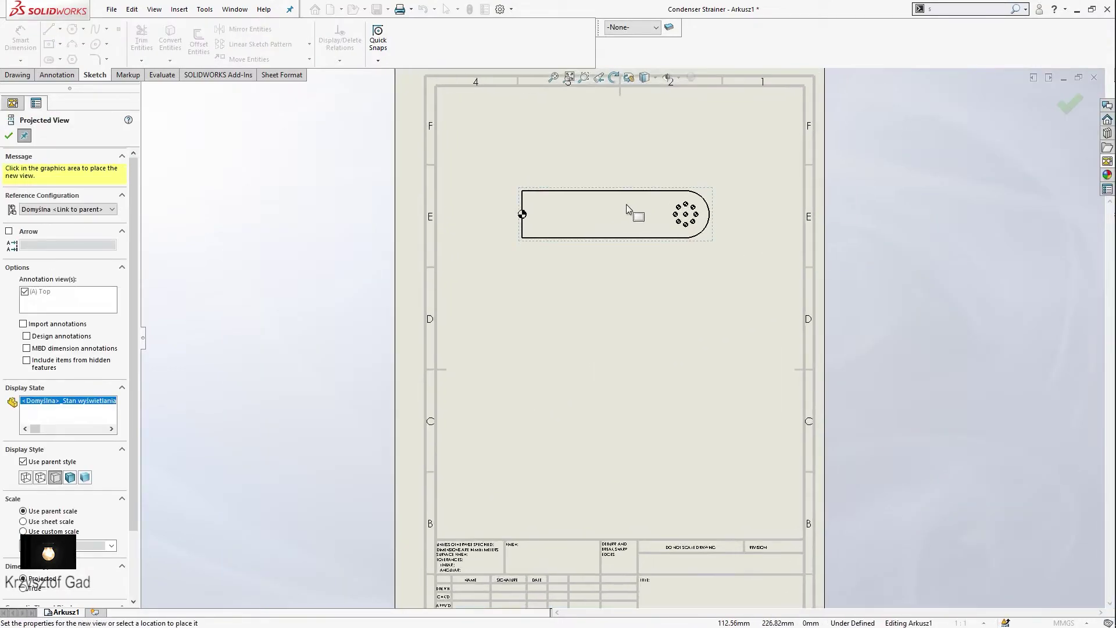
scroll(581, 233, "down", 5)
scroll(506, 273, "down", 3)
scroll(401, 288, "down", 1)
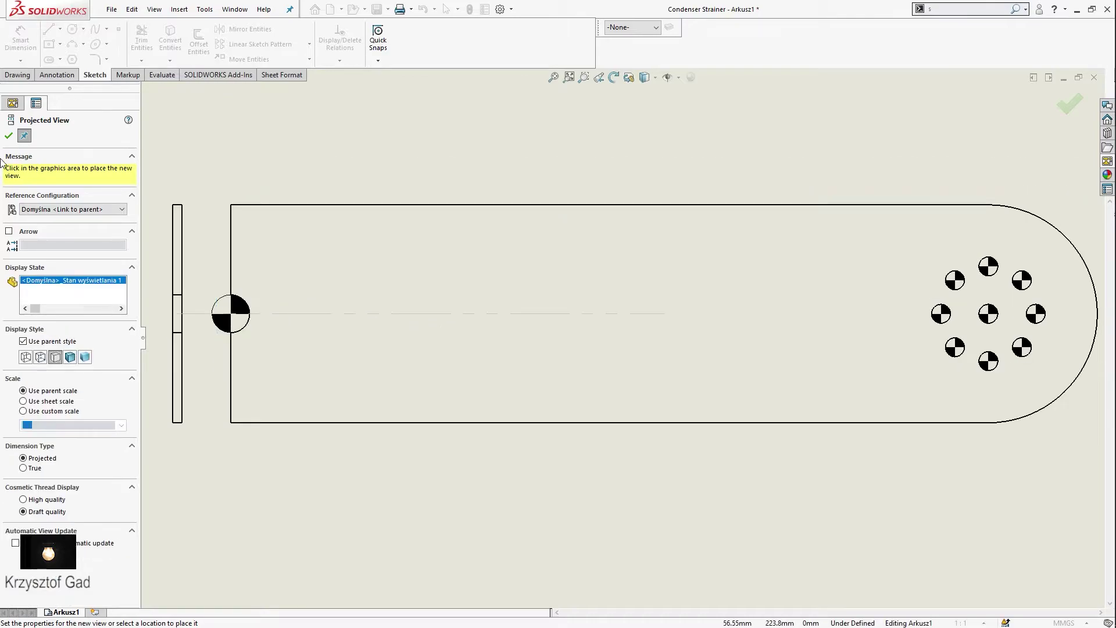
Delete the automatic center marks on the left notch and the holes
left_click(7, 139)
left_click(225, 320)
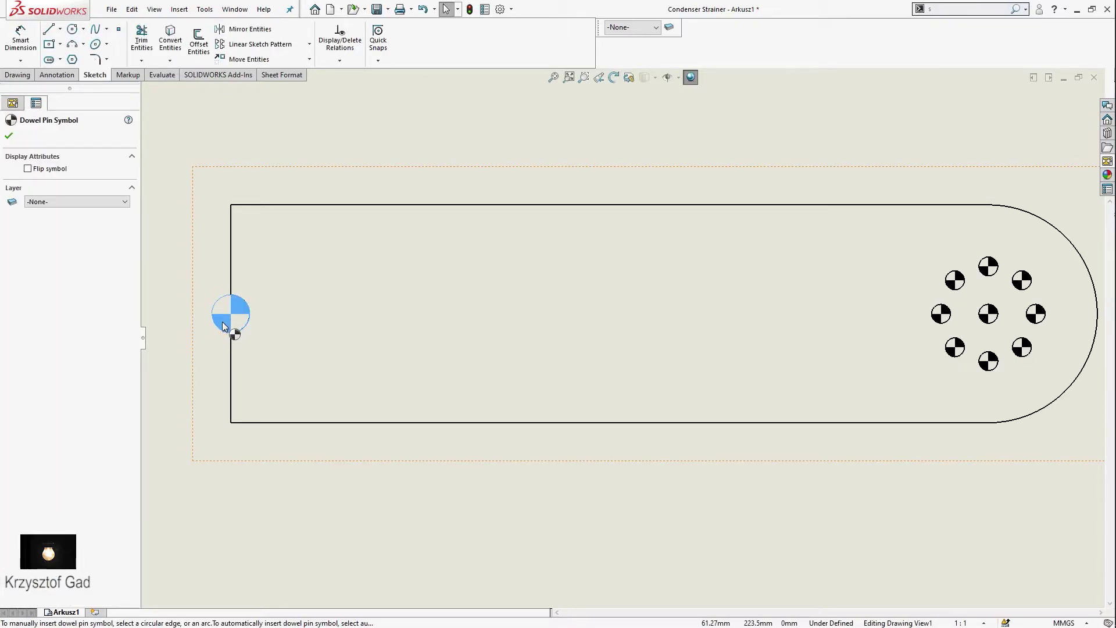
key("Delete")
left_click(955, 281)
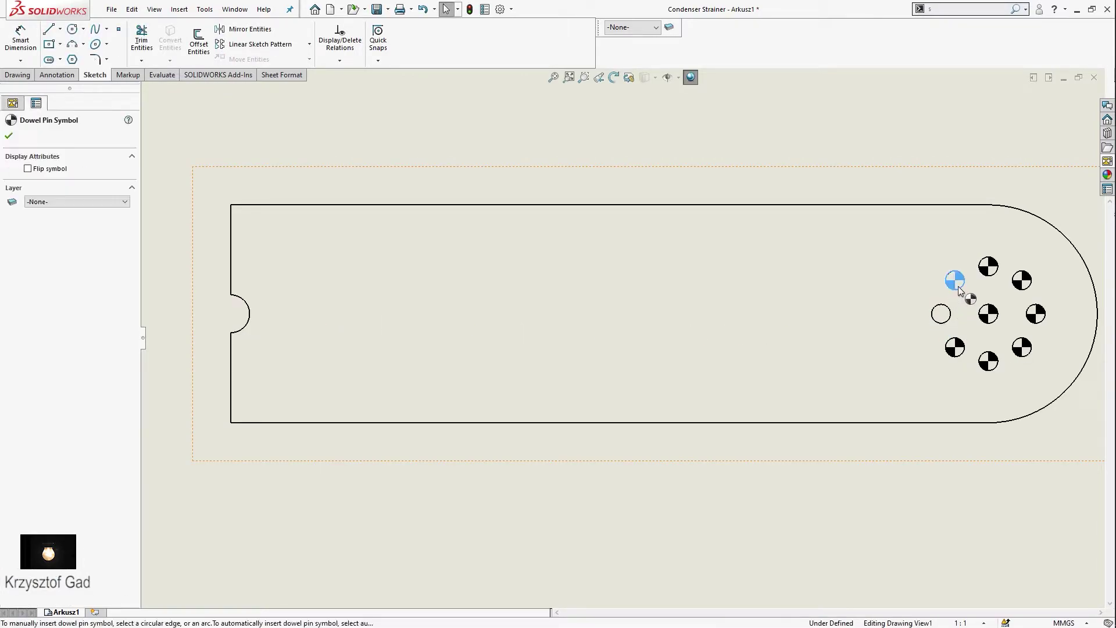
key("Delete")
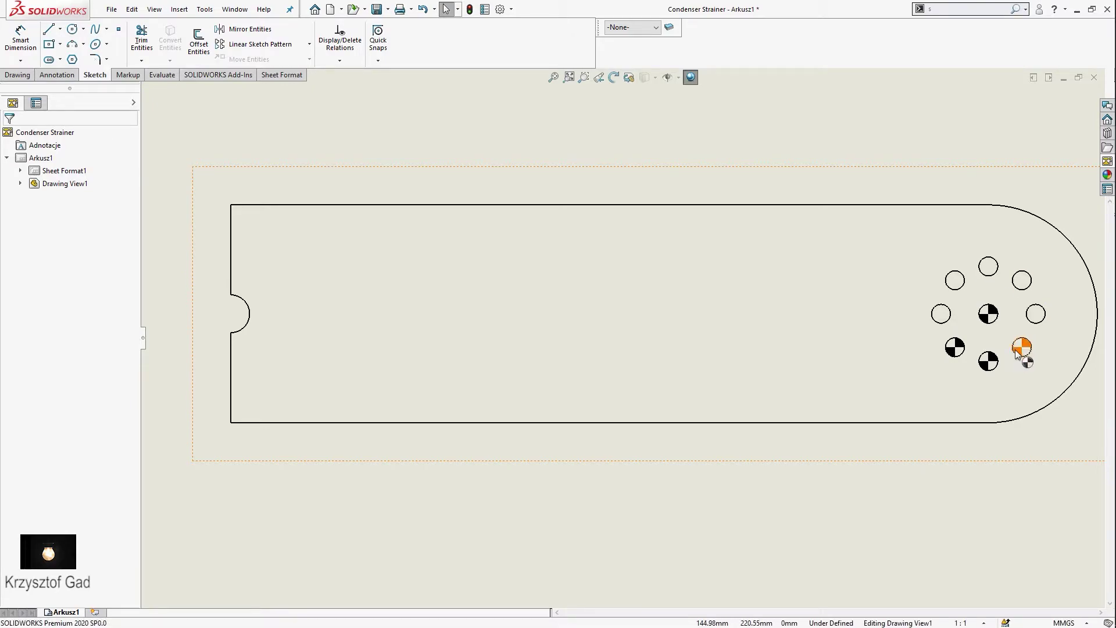
left_click(988, 361)
key("Delete")
left_click(988, 314)
key("Delete")
left_click(955, 347)
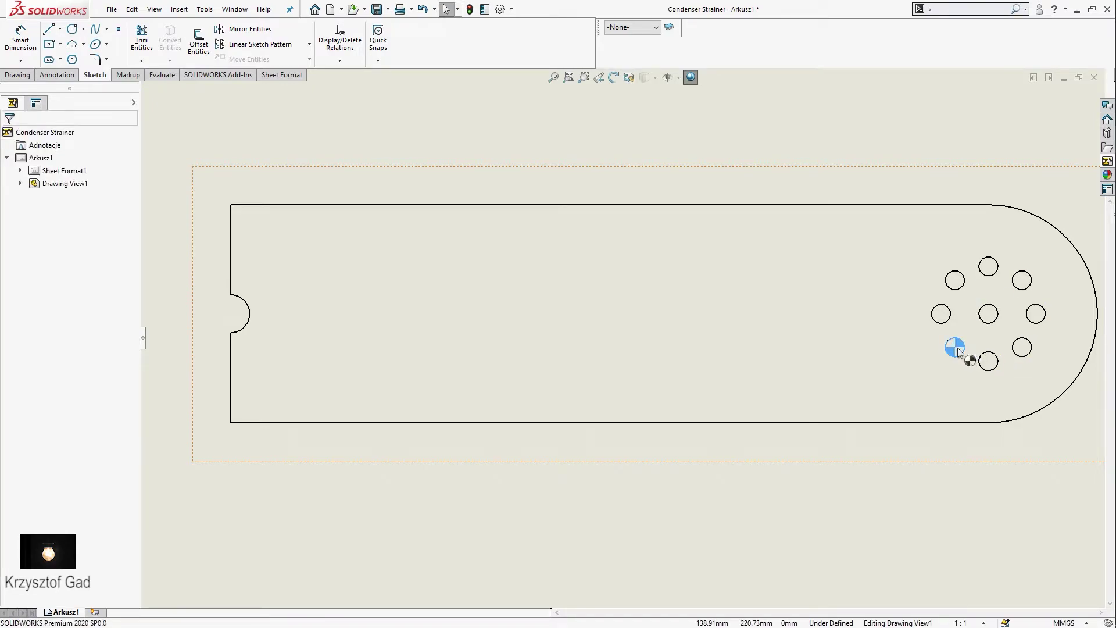
Add center marks to the right-middle, lower-right and bottom holes and the end arc
left_click(45, 75)
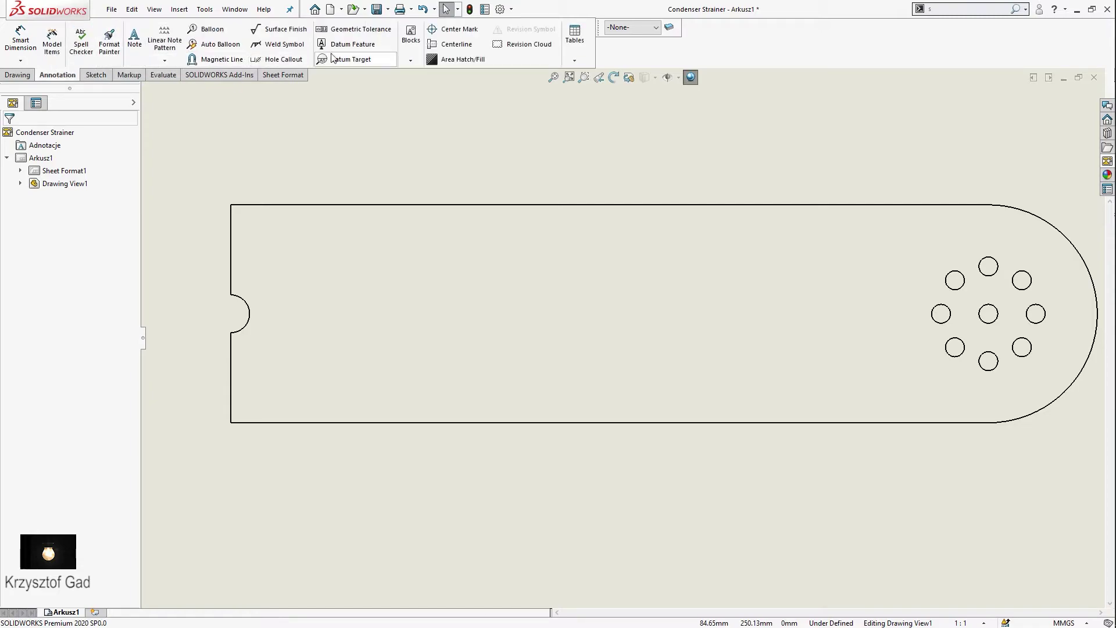
left_click(456, 29)
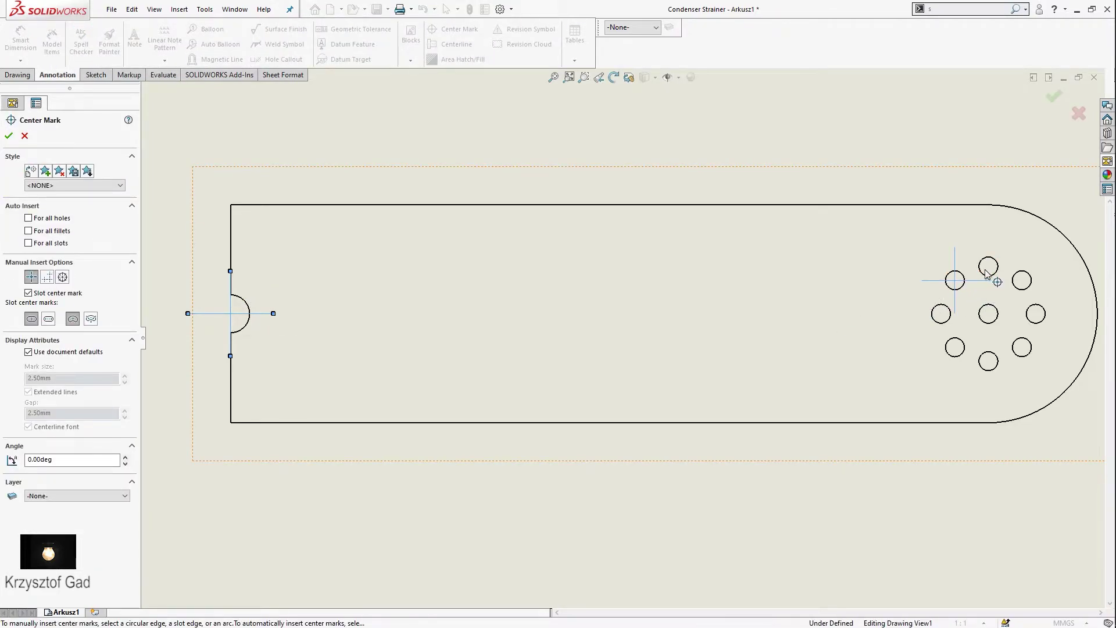
left_click(1031, 314)
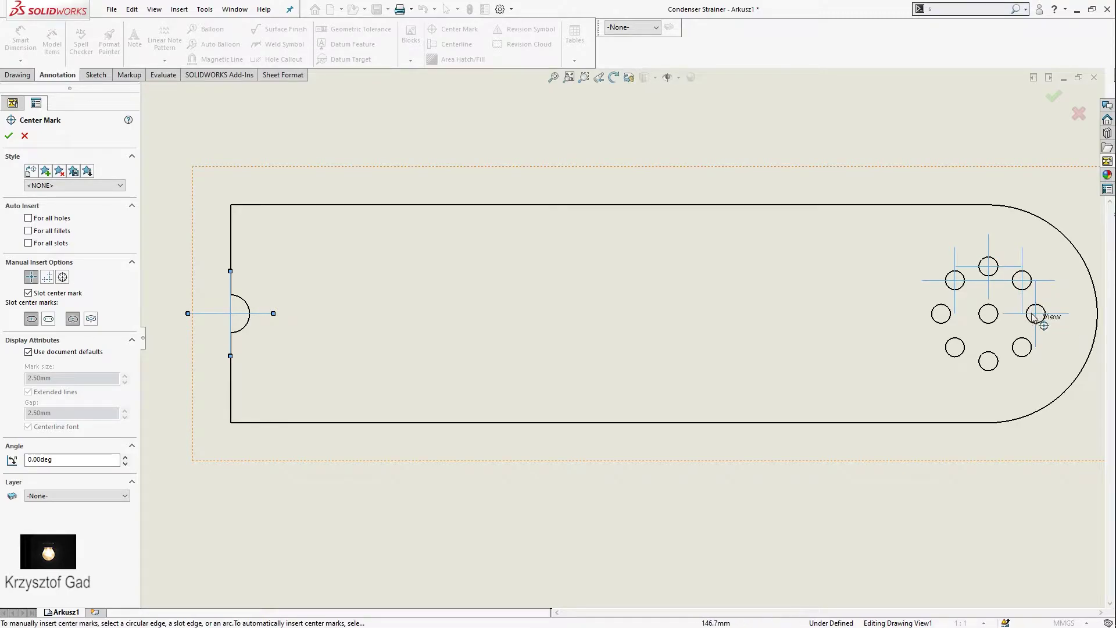
left_click(1024, 345)
left_click(982, 368)
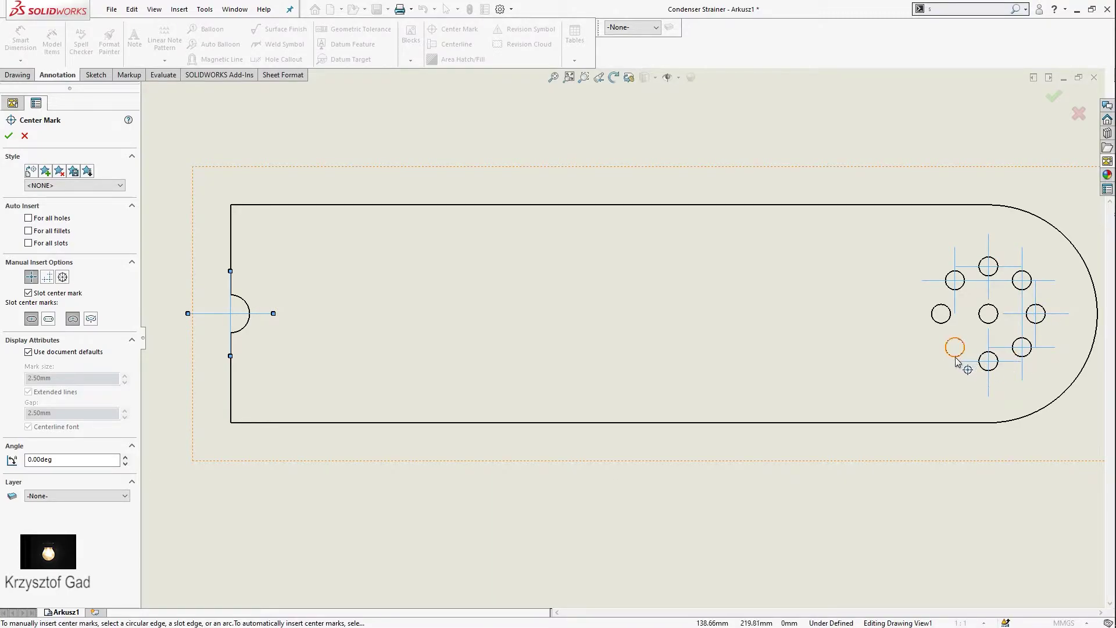
left_click(1027, 212)
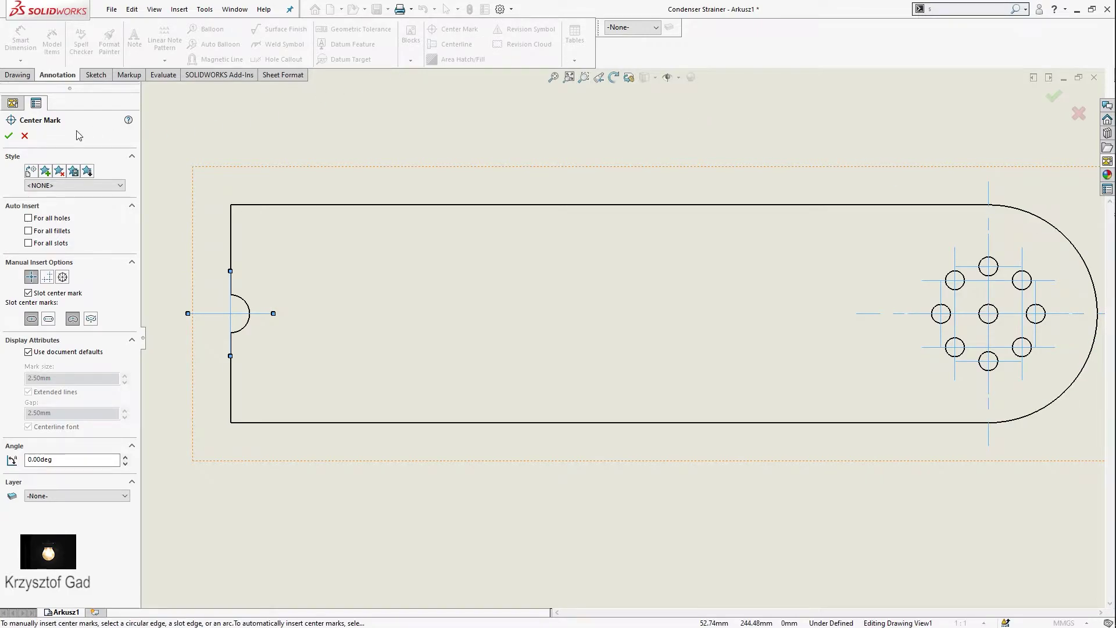
left_click(7, 136)
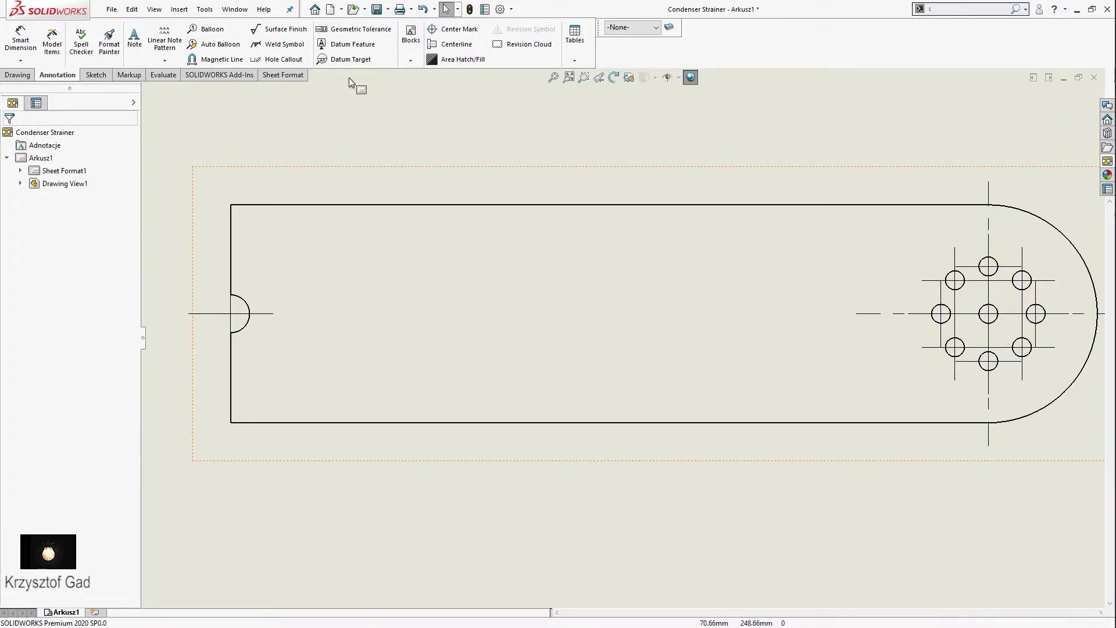
left_click(466, 34)
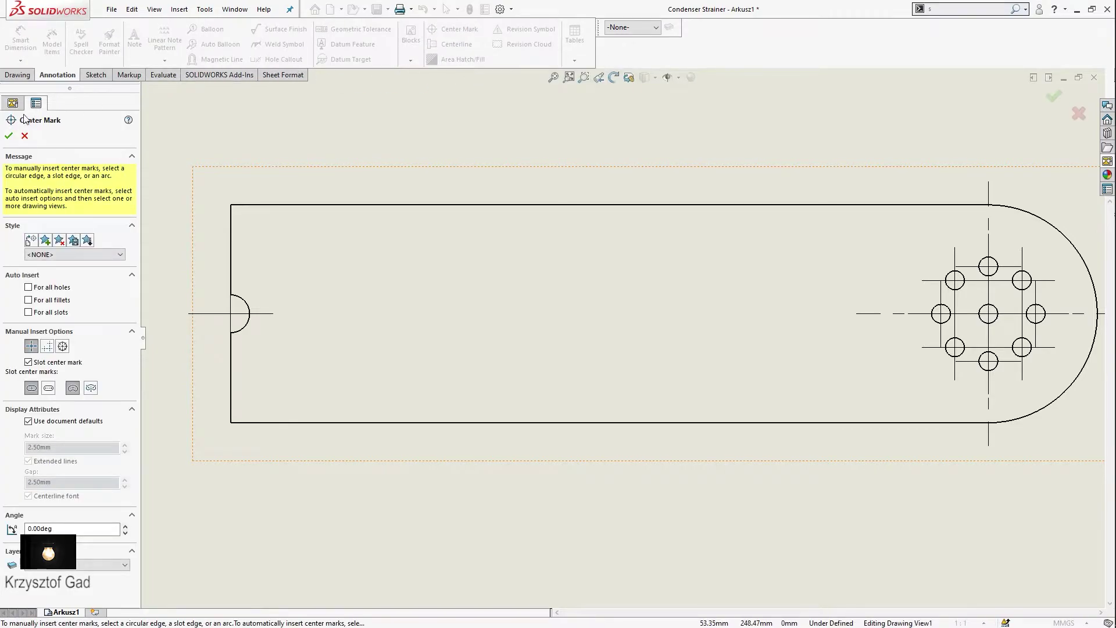
left_click(25, 135)
Add a lengthwise centerline between the part's top and bottom edges
left_click(456, 44)
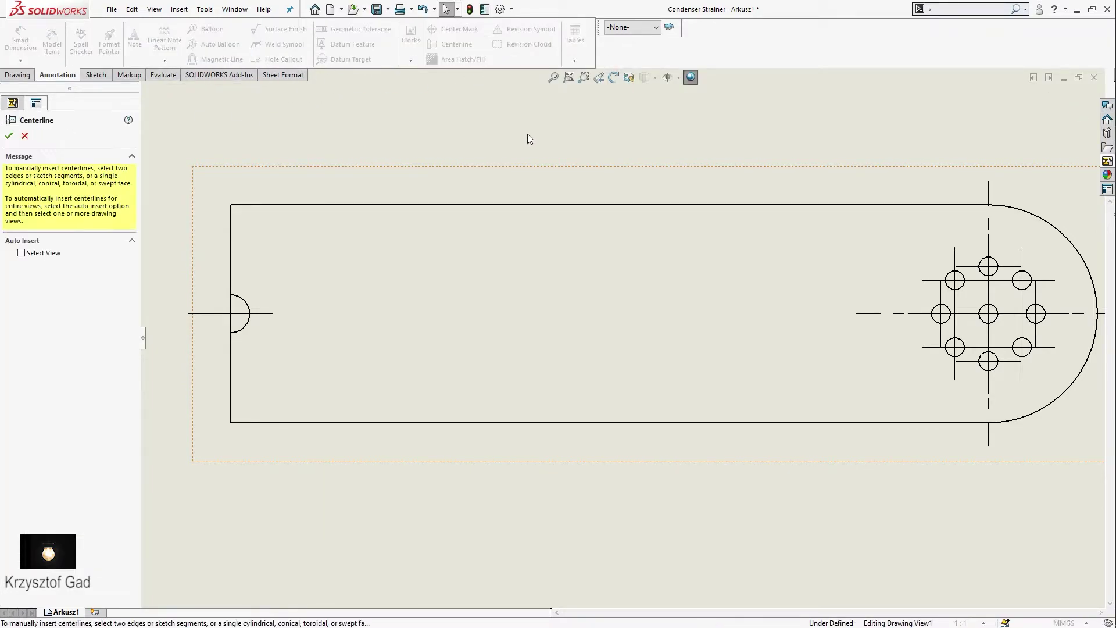
left_click(525, 204)
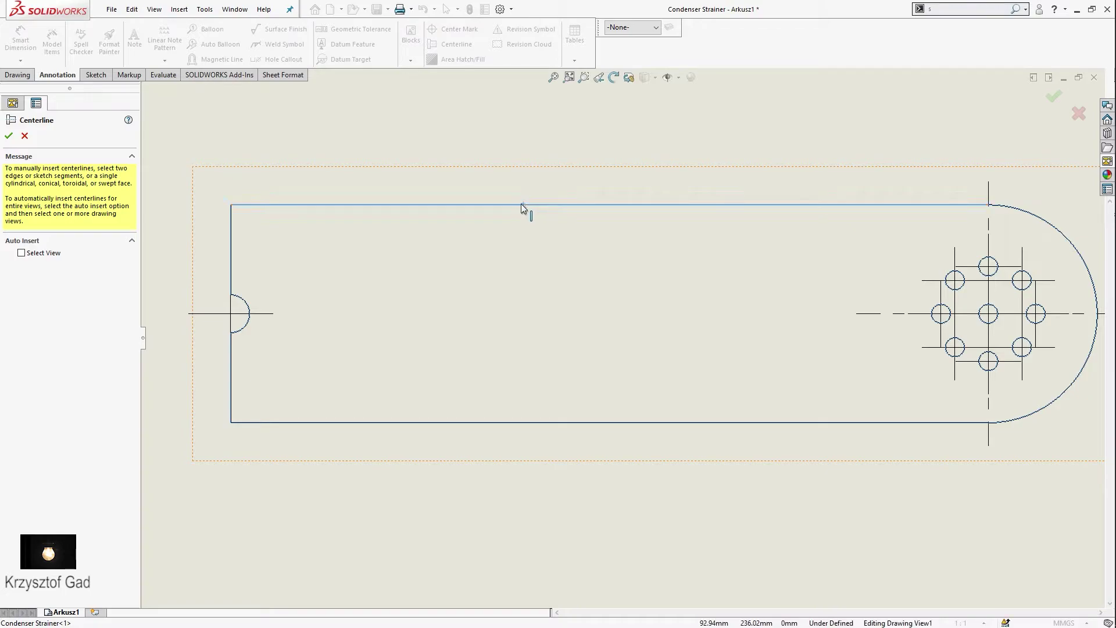
left_click(24, 135)
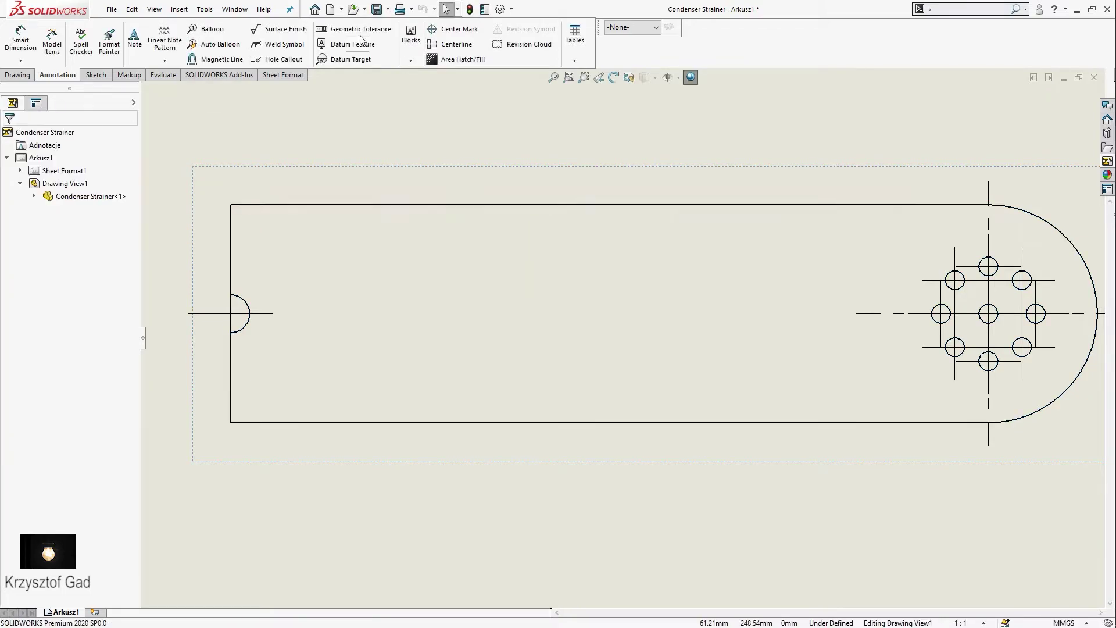
left_click(437, 44)
left_click(468, 205)
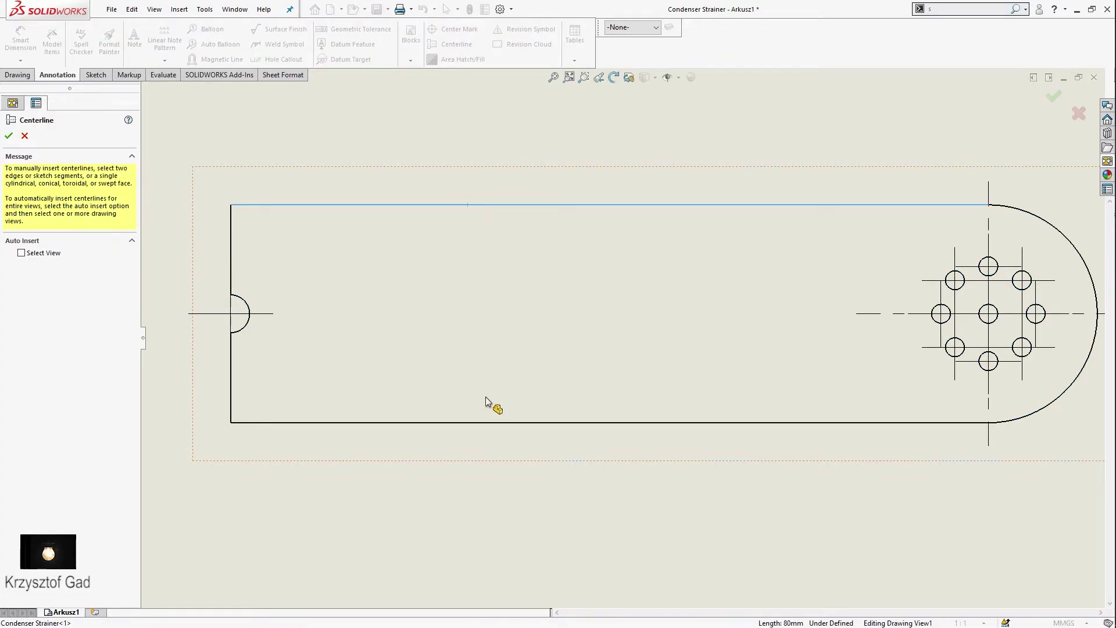
left_click(488, 422)
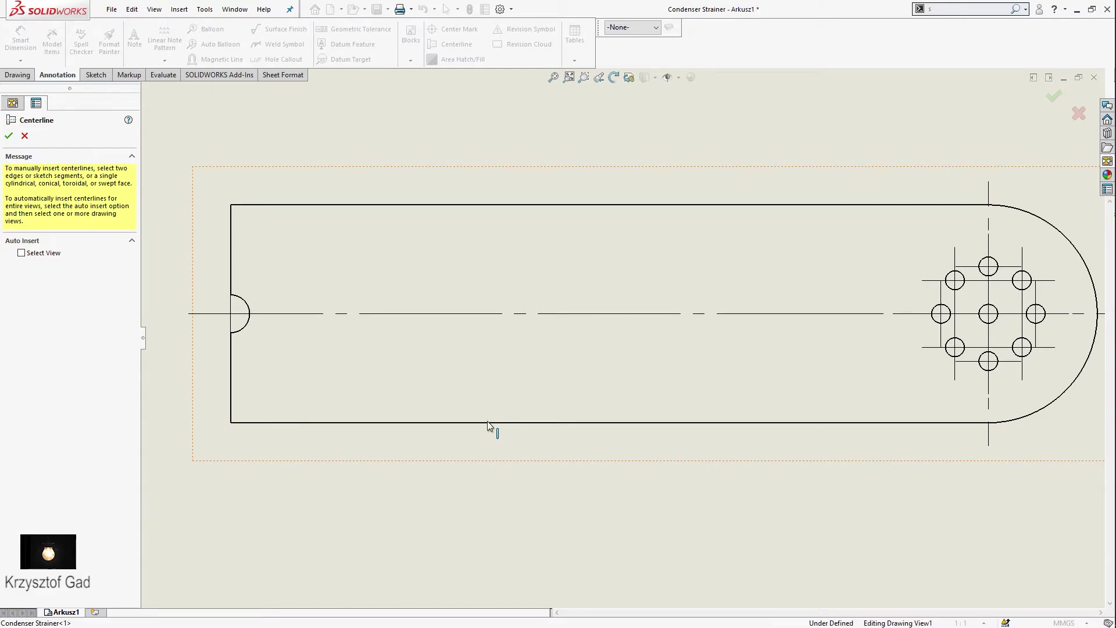
left_click(9, 136)
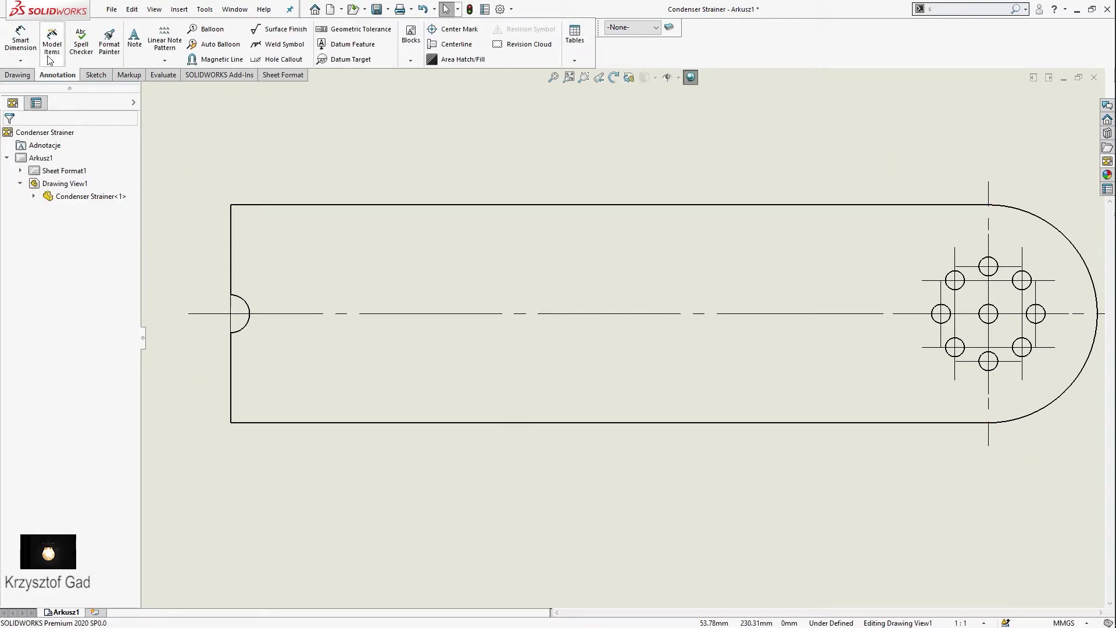
Cut Section A-A along the lengthwise centerline, flip it downward, and place it below the top view
left_click(23, 78)
left_click(105, 44)
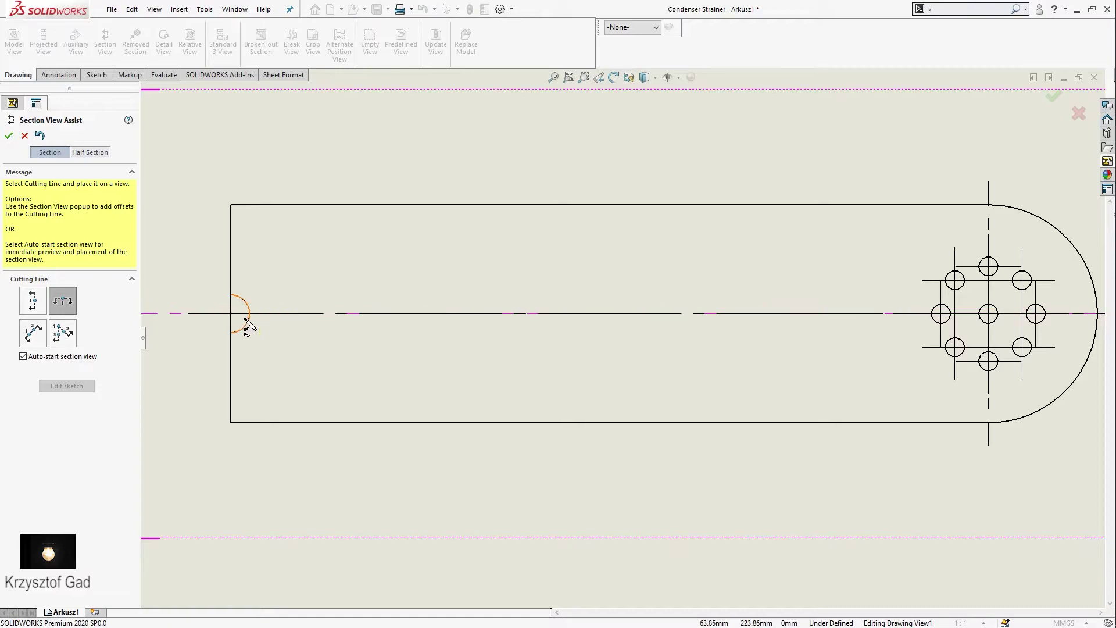
left_click(250, 314)
scroll(169, 293, "up", 3)
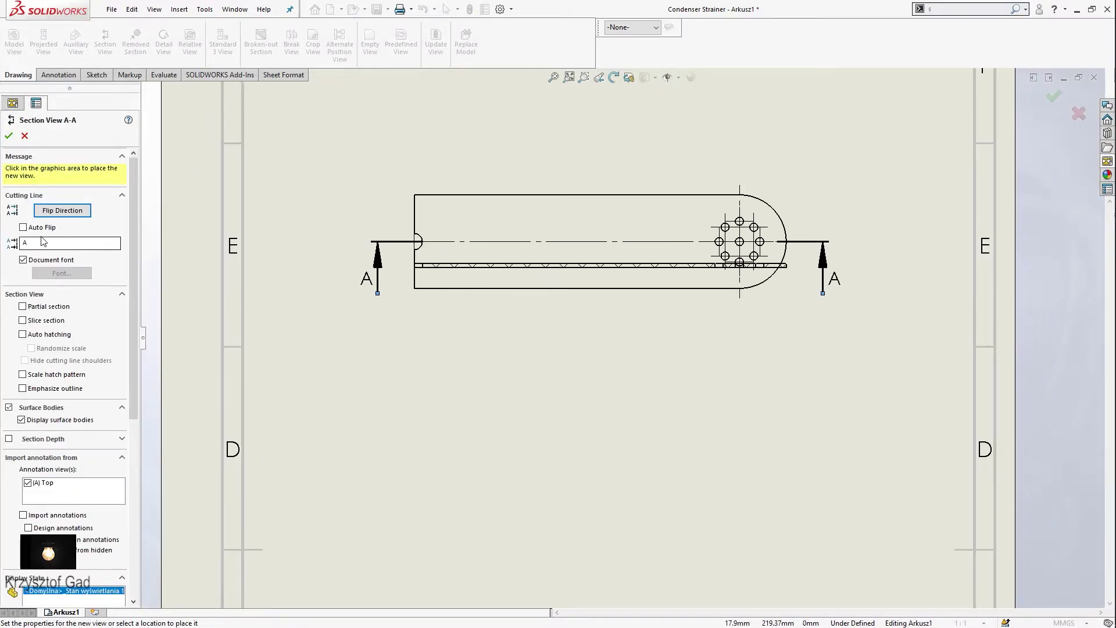
left_click(37, 228)
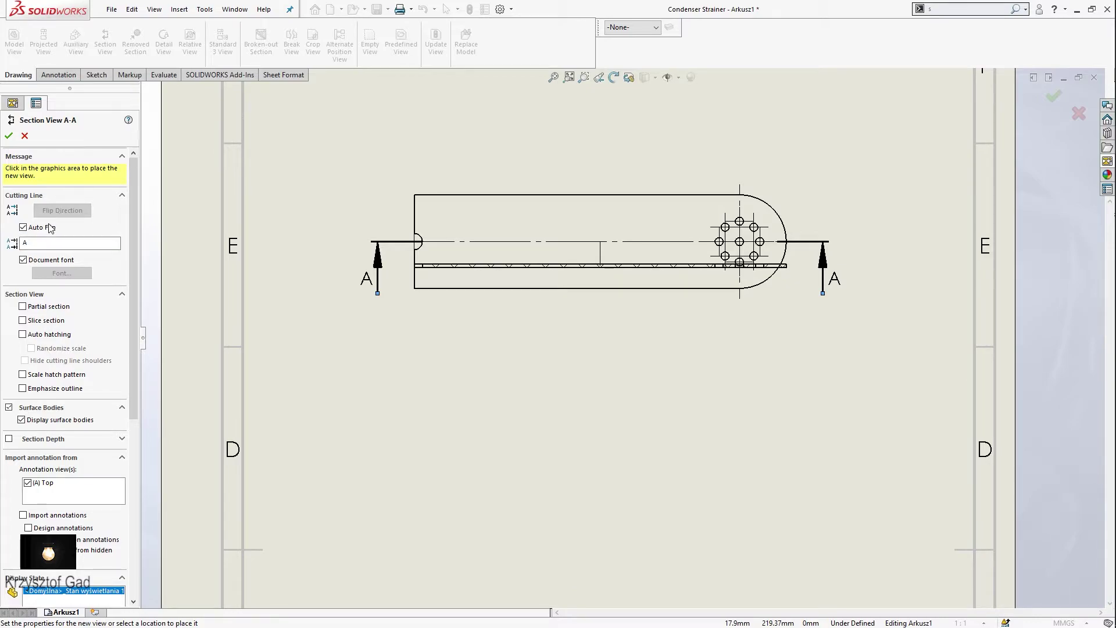
left_click(66, 216)
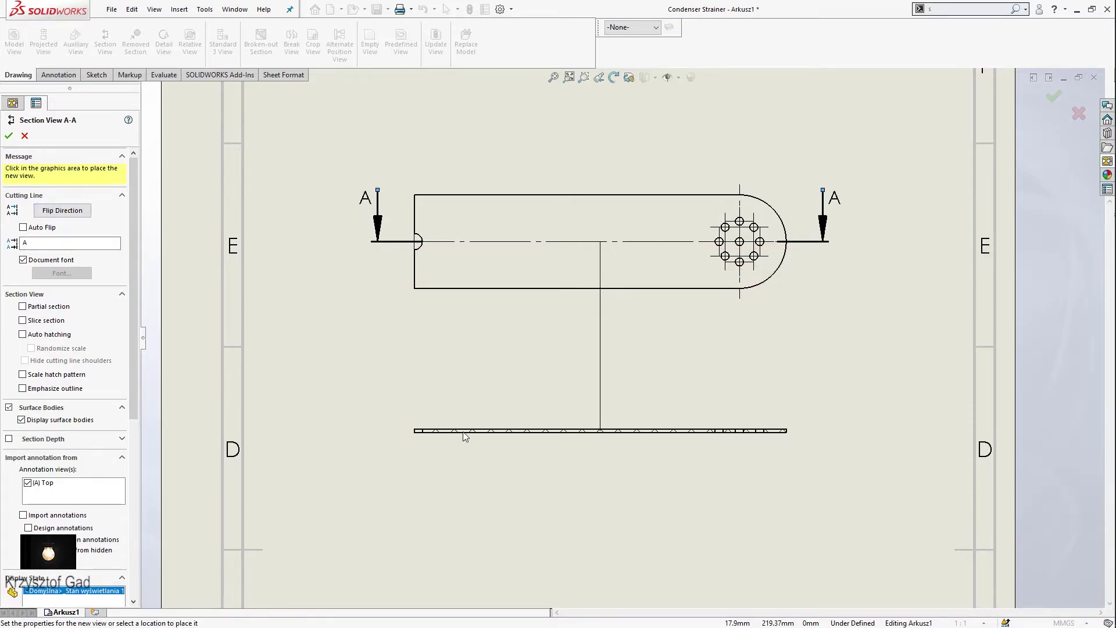
left_click(405, 412)
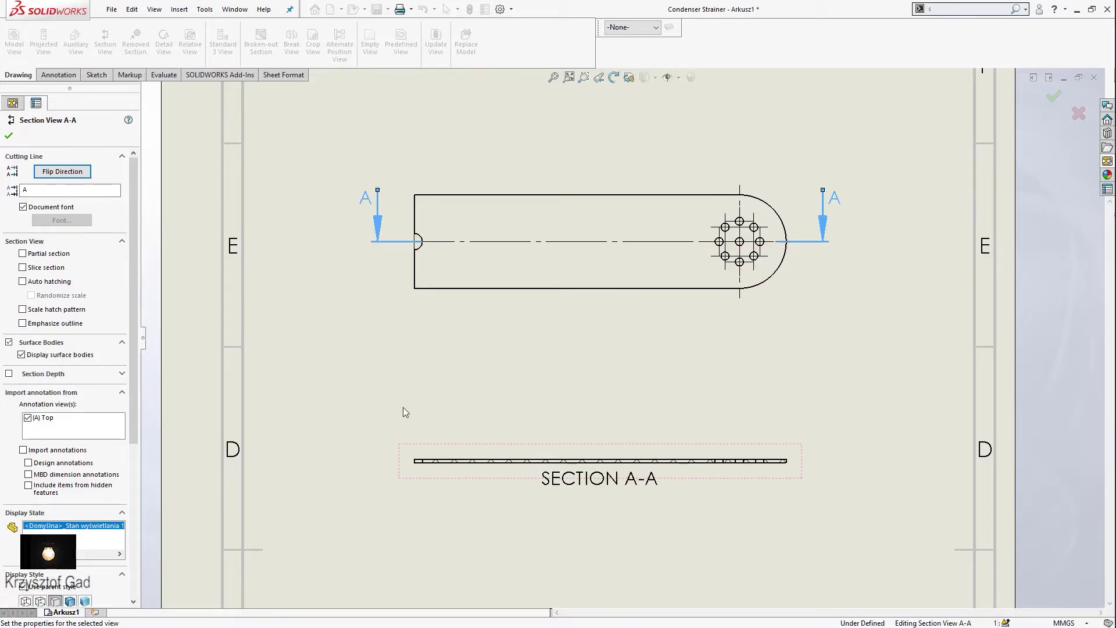
left_click(9, 137)
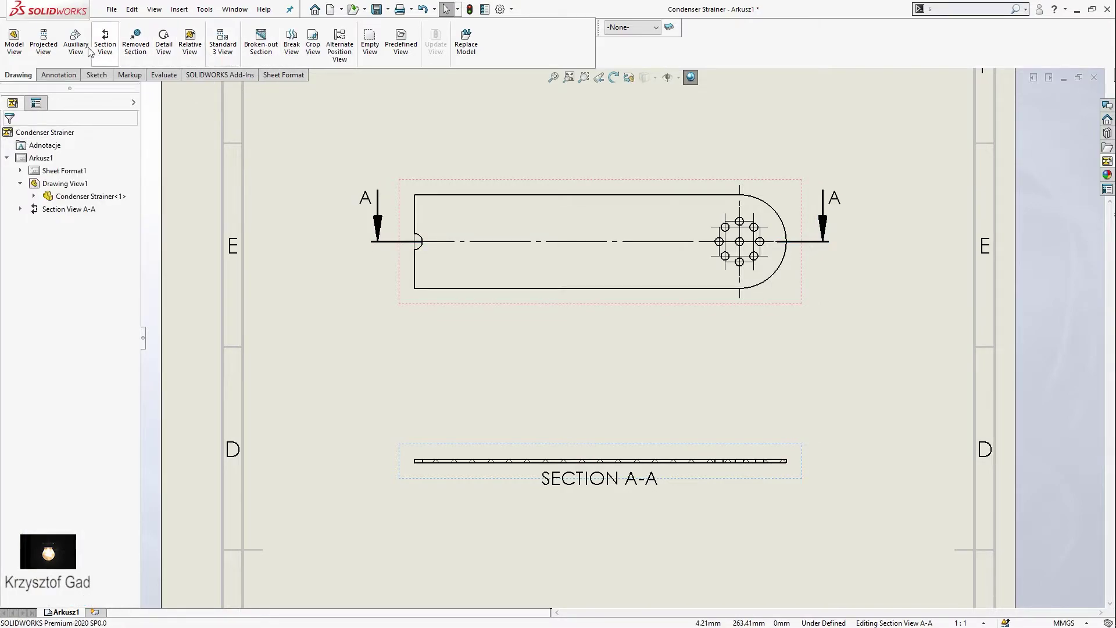
left_click(57, 75)
Dimension the top view's 23 mm width and the 80 mm distance to the hole pattern centre
left_click(36, 48)
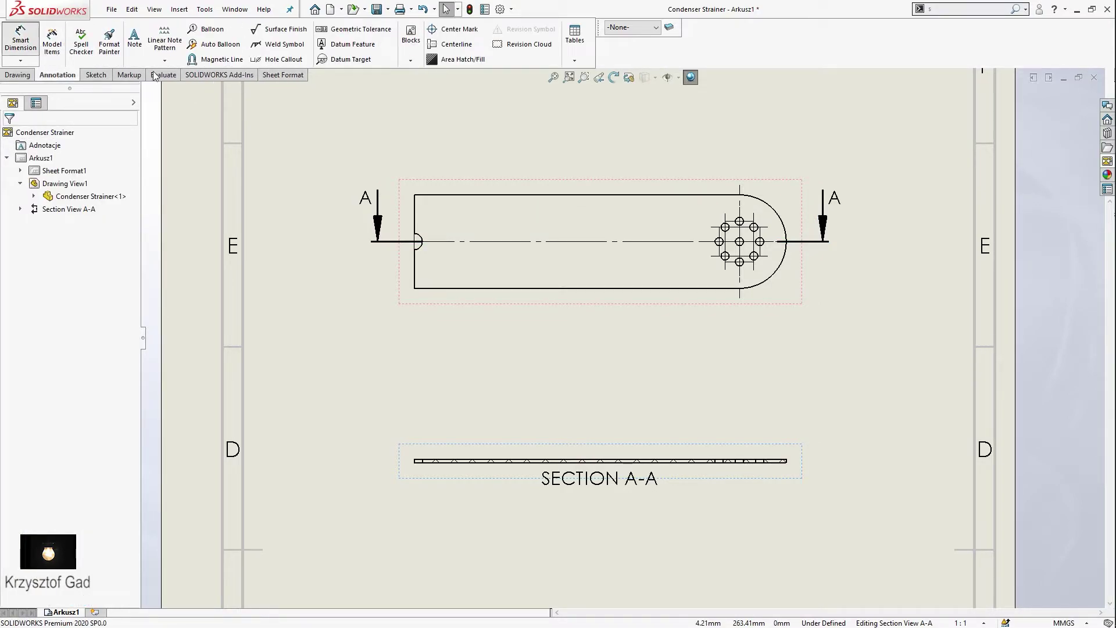
scroll(456, 186, "down", 3)
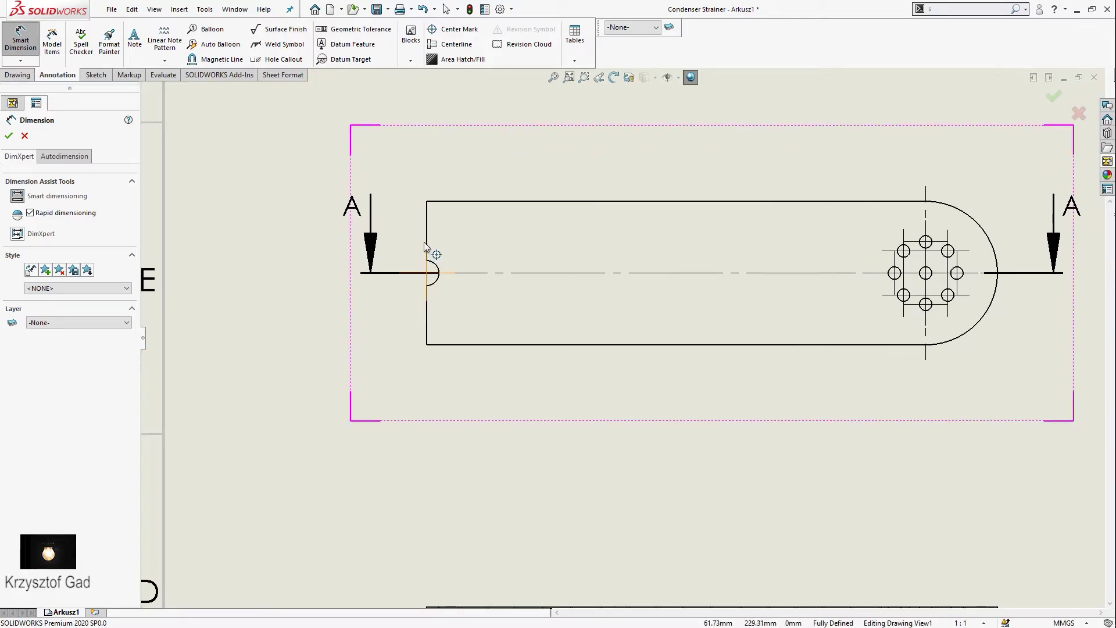
left_click(435, 202)
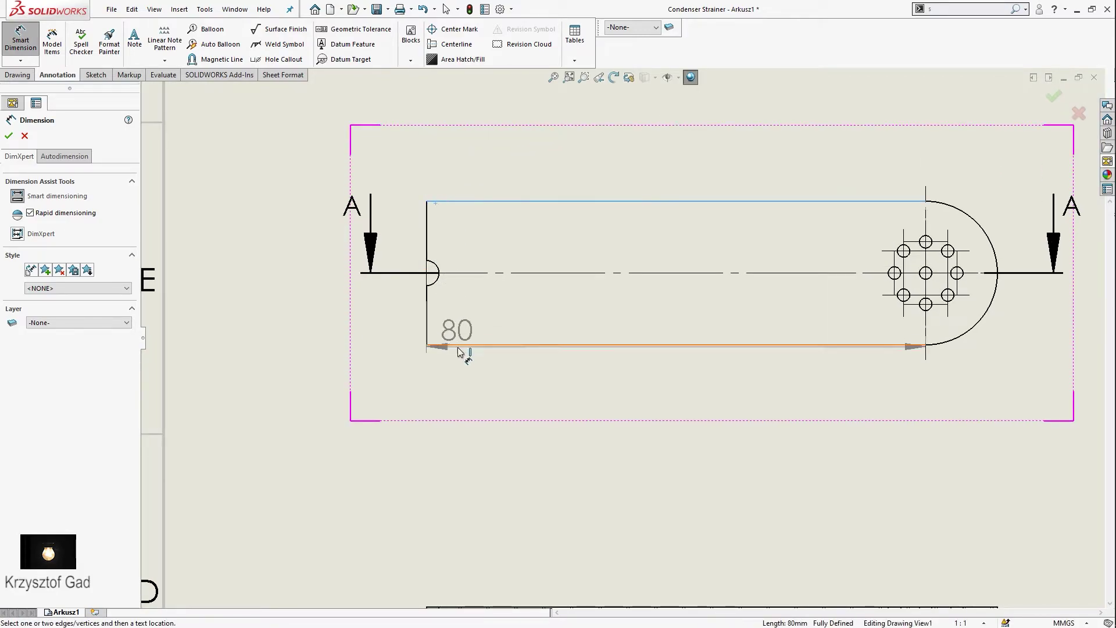
left_click(465, 345)
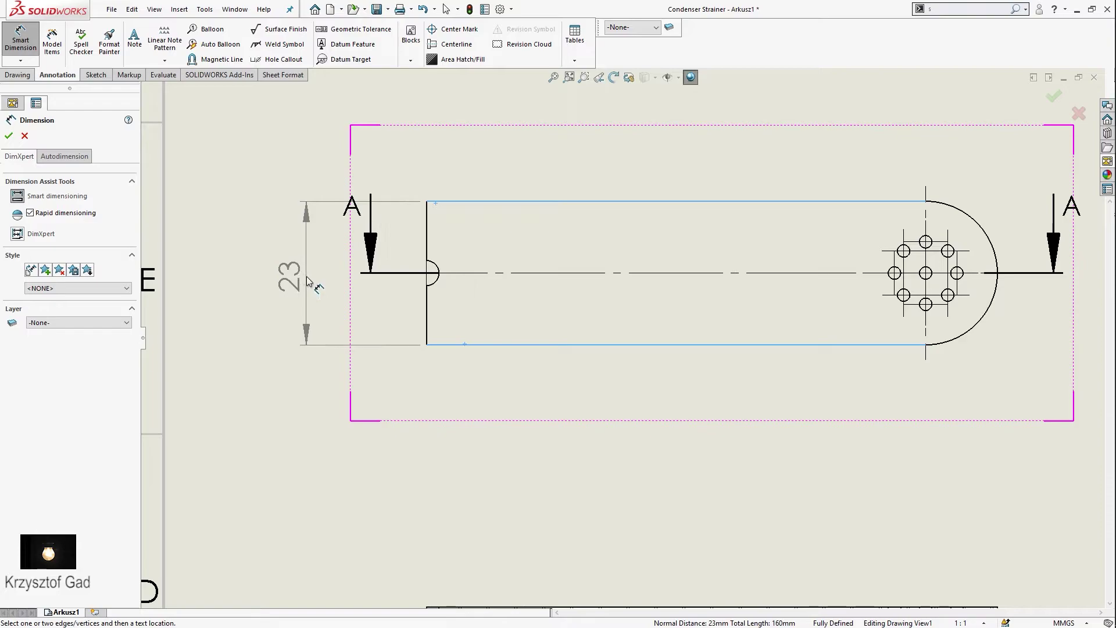
left_click(309, 281)
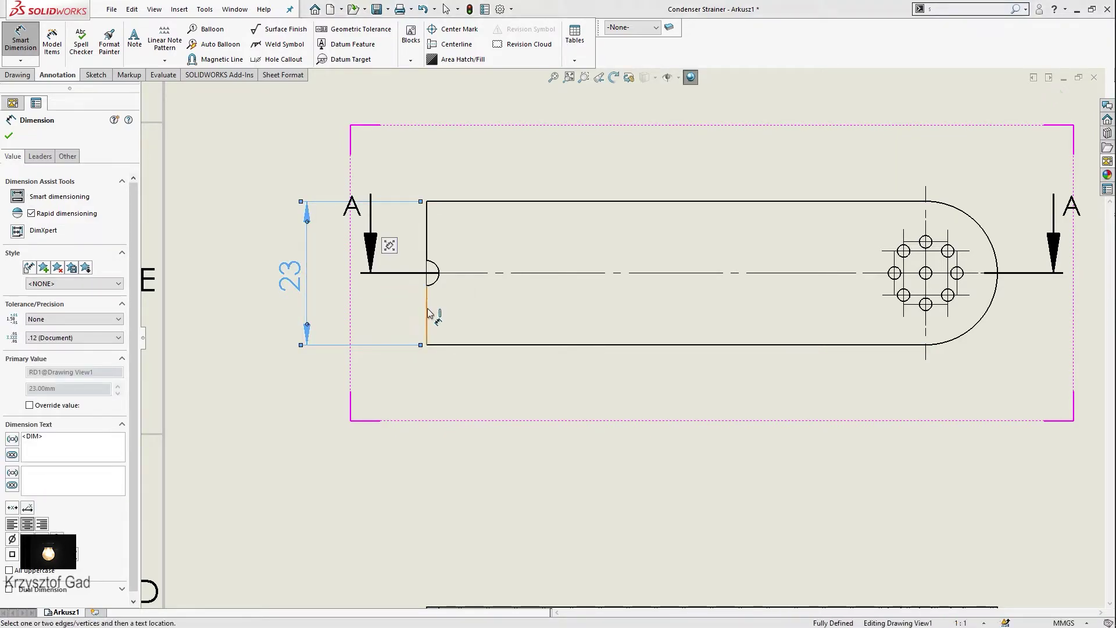
left_click(926, 360)
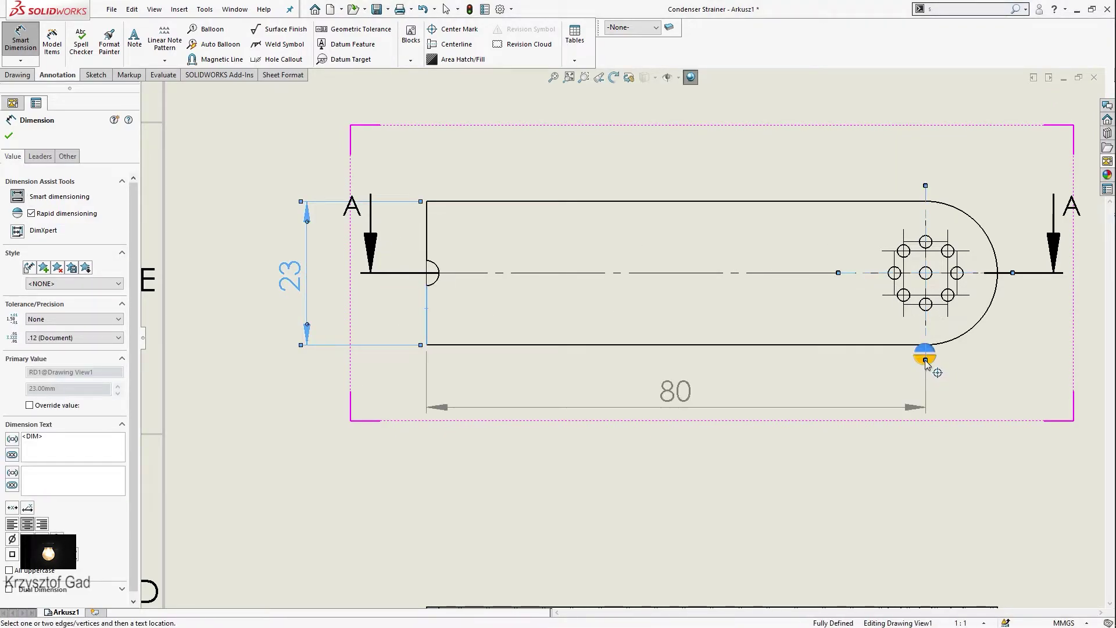
left_click(673, 398)
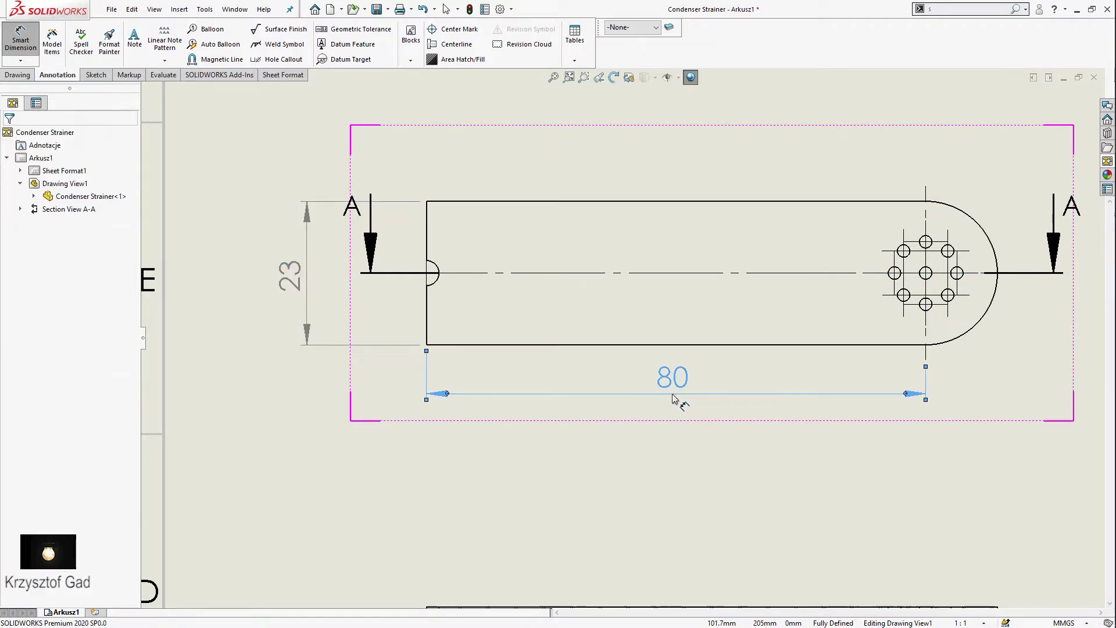
Add the Ø4 left-notch diameter and R11,5 right-end radius dimensions
left_click(436, 280)
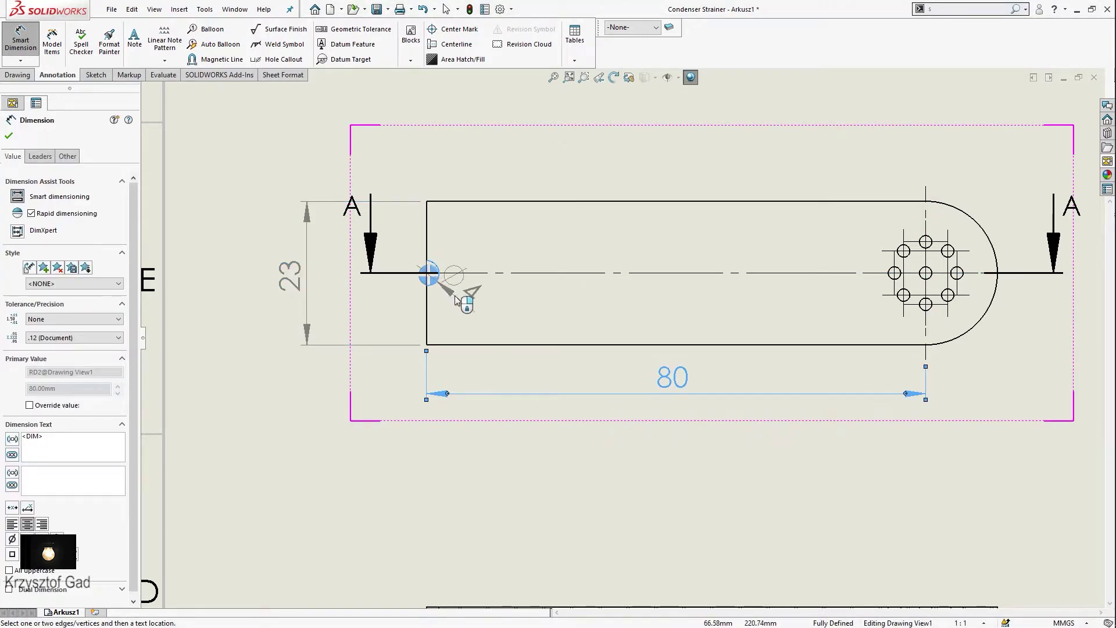
left_click(488, 309)
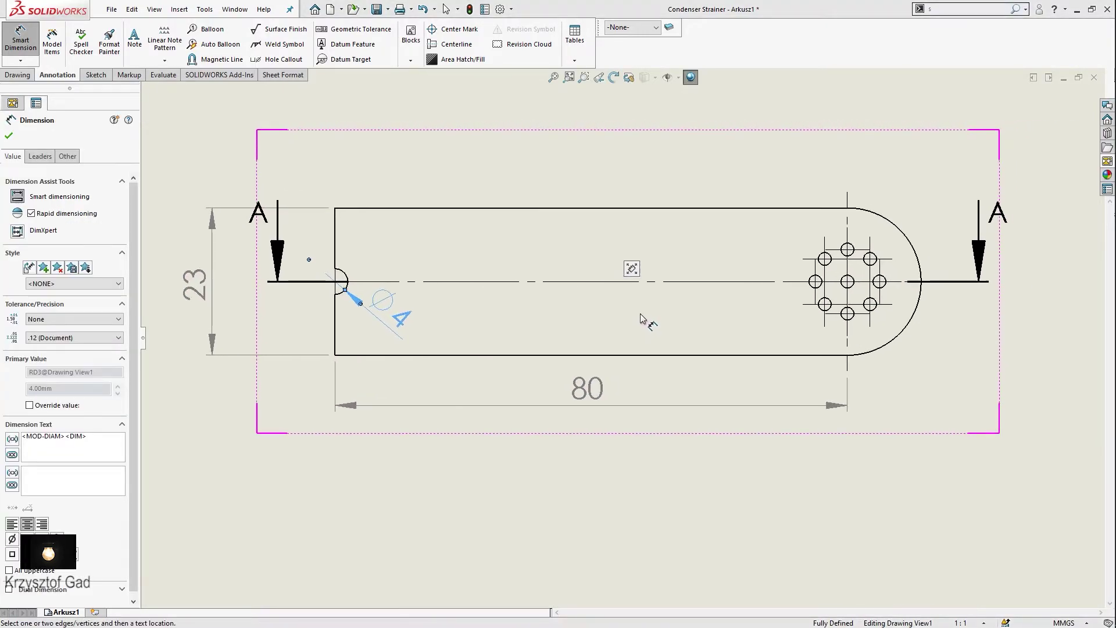
scroll(618, 311, "down", 3)
scroll(616, 311, "down", 1)
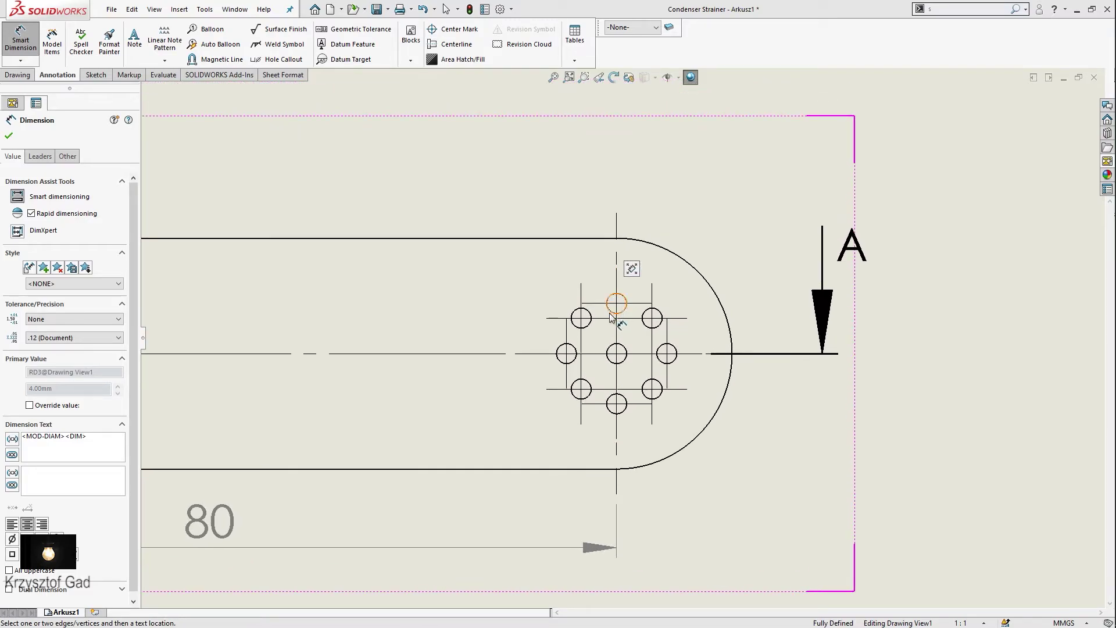
left_click(676, 256)
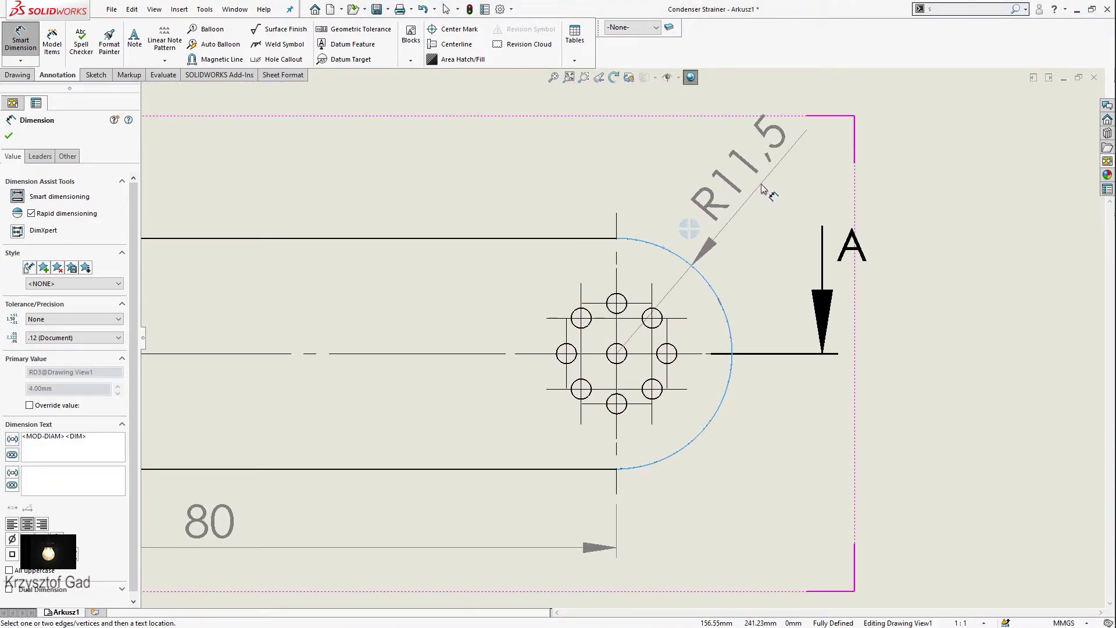
left_click(631, 181)
key("Escape")
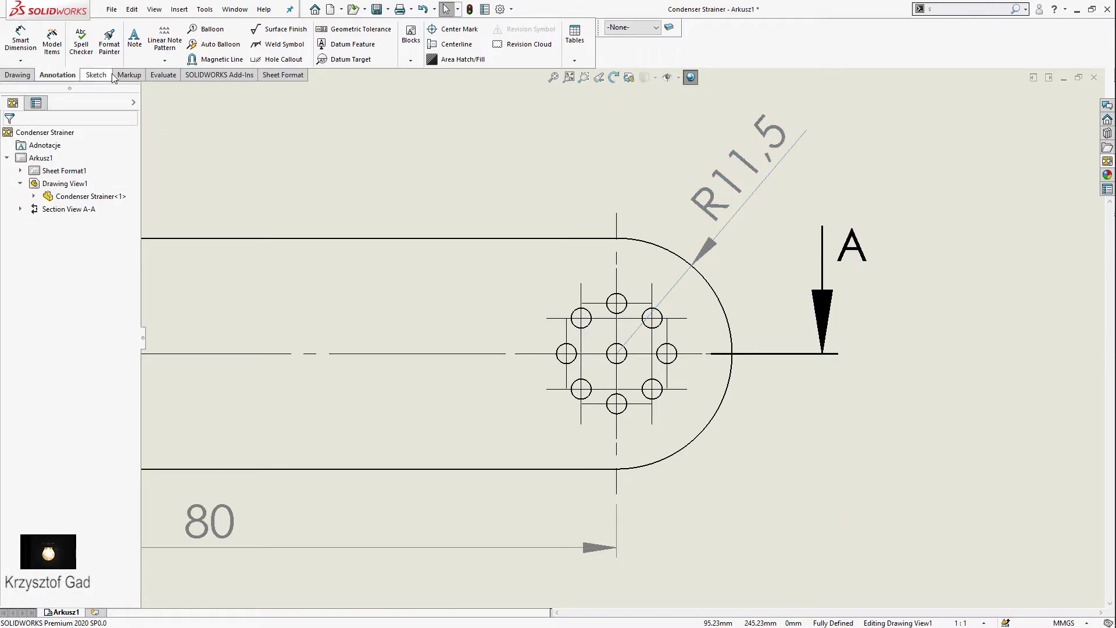
Sketch a circle centred on the middle hole and passing through the top hole
left_click(96, 75)
left_click(74, 32)
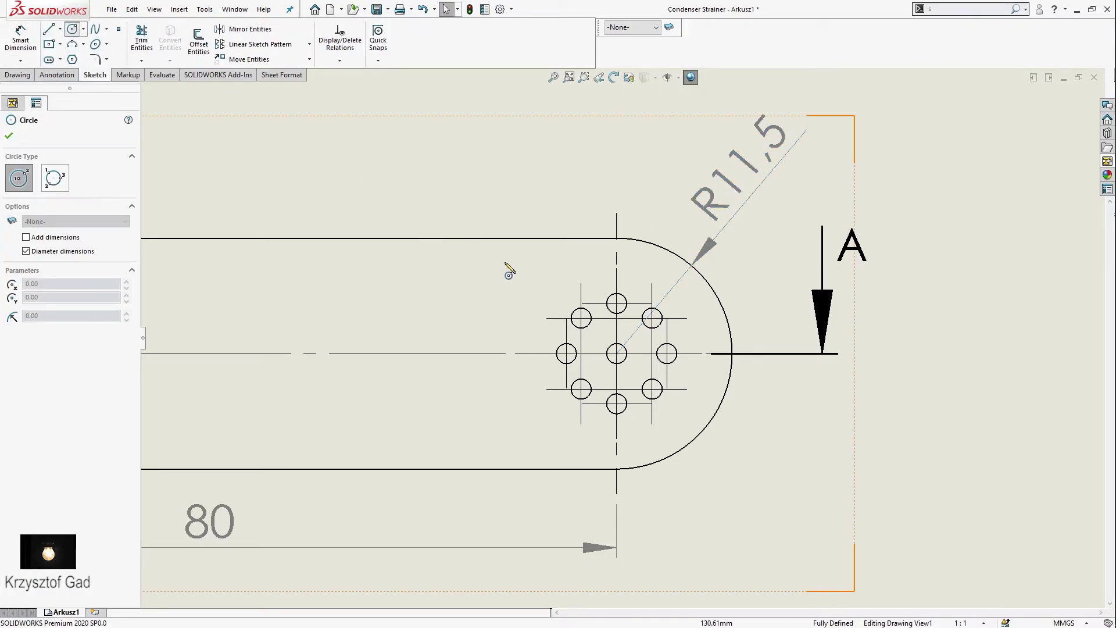
left_click(617, 353)
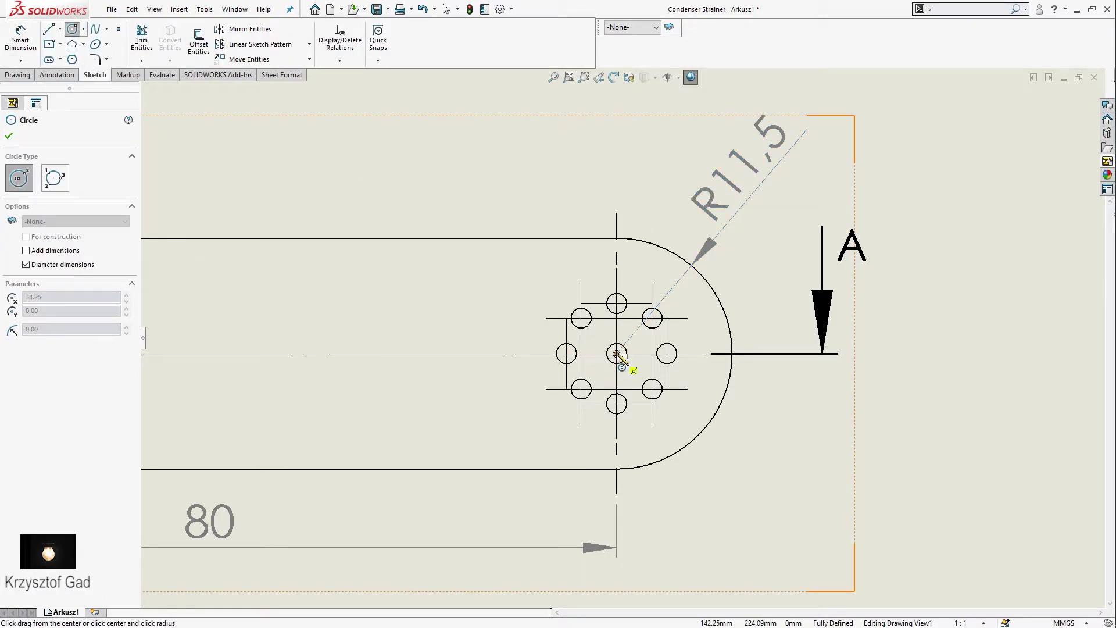
left_click(619, 304)
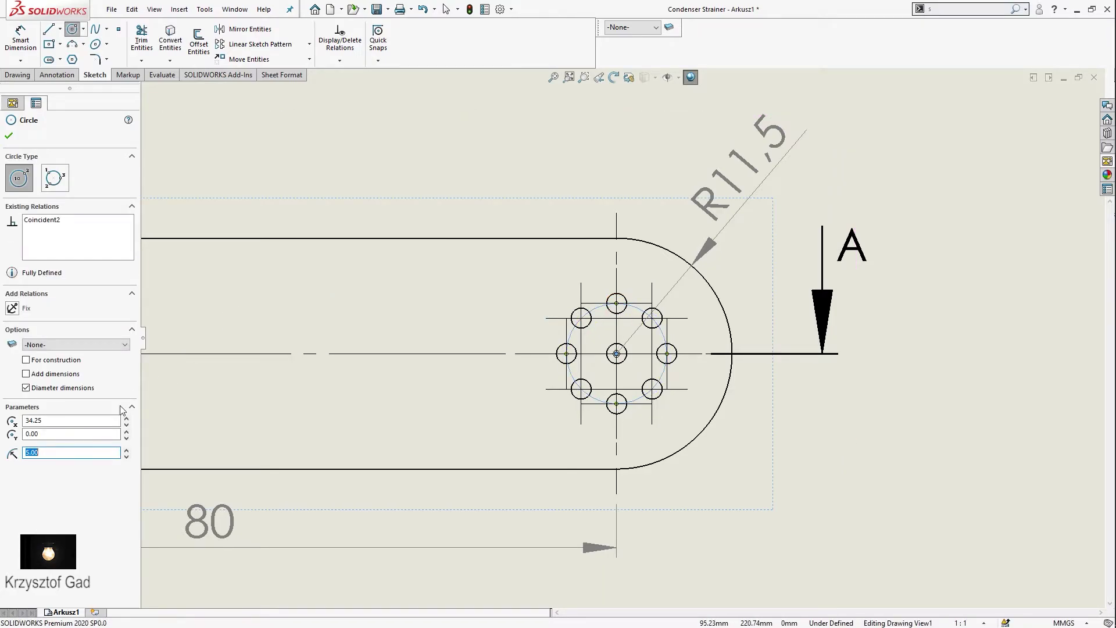
Confirm the construction circle and label it with a driven Ø10 diameter dimension
left_click(8, 137)
left_click(41, 75)
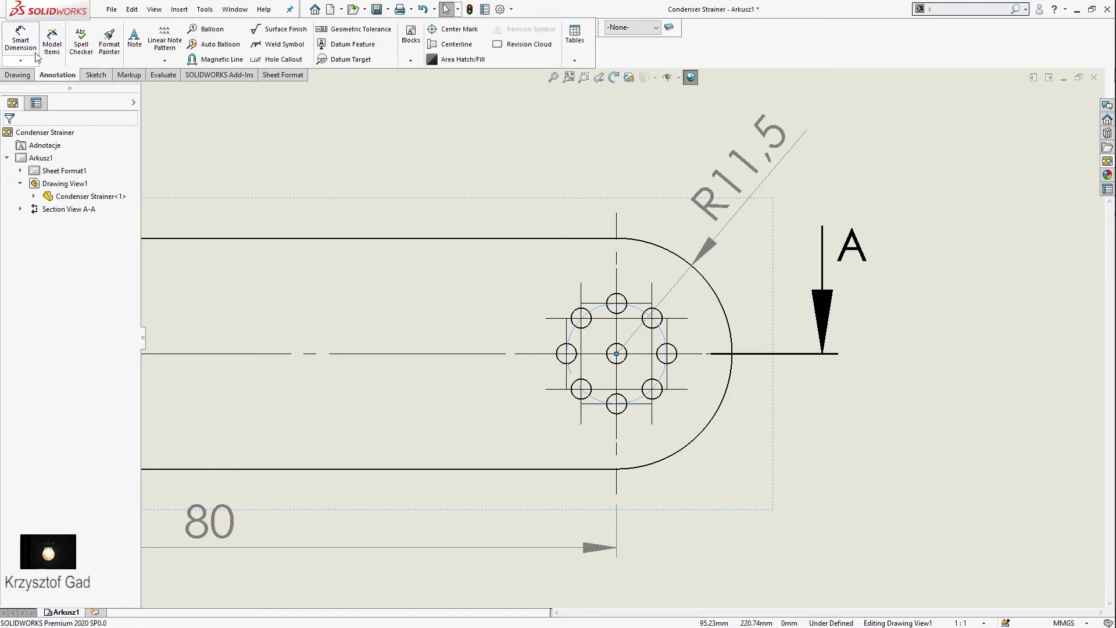
left_click(20, 40)
left_click(662, 381)
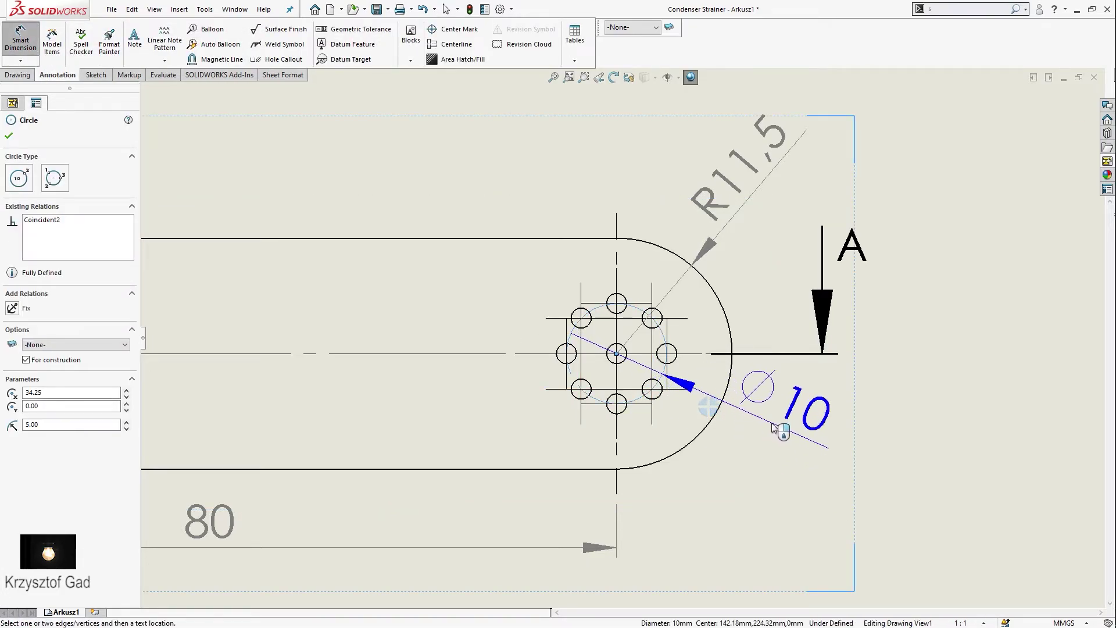
left_click(772, 428)
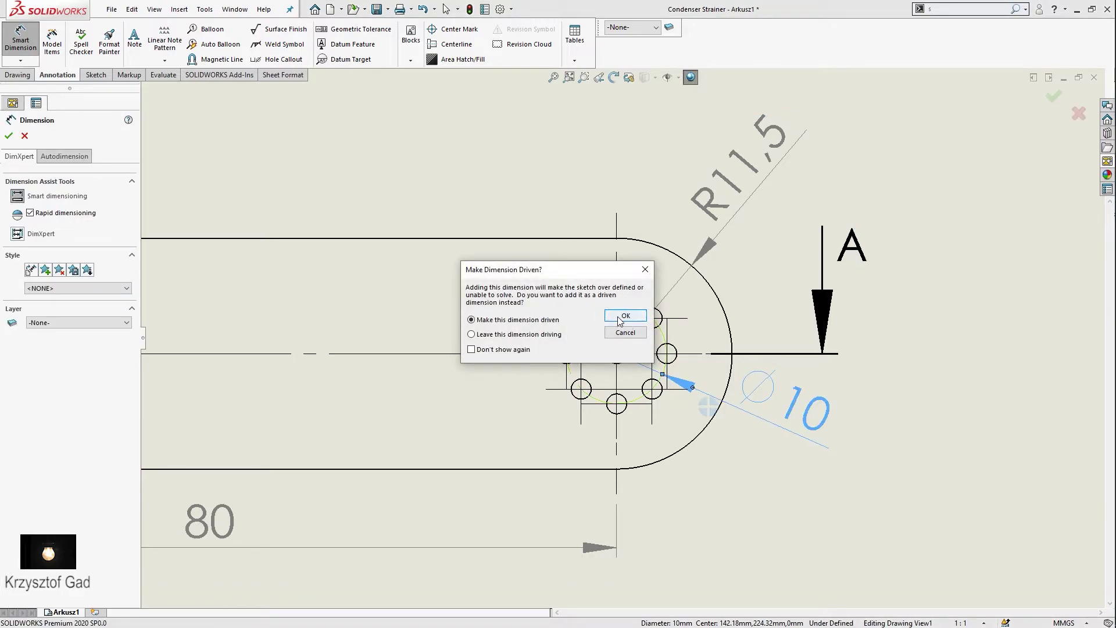
left_click(622, 317)
left_click(8, 138)
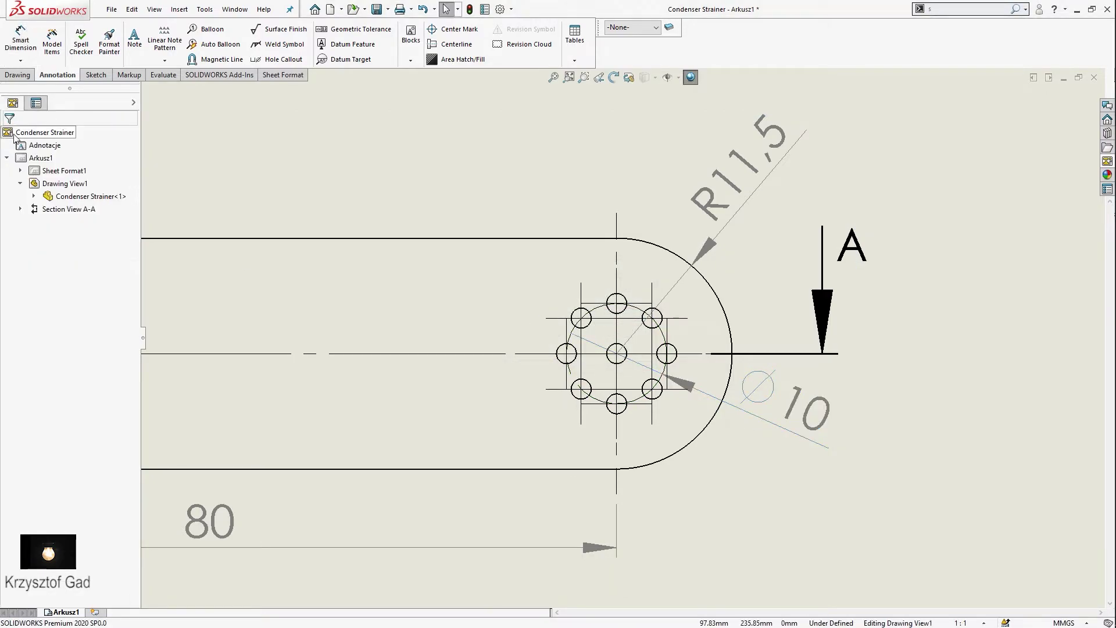
key("f")
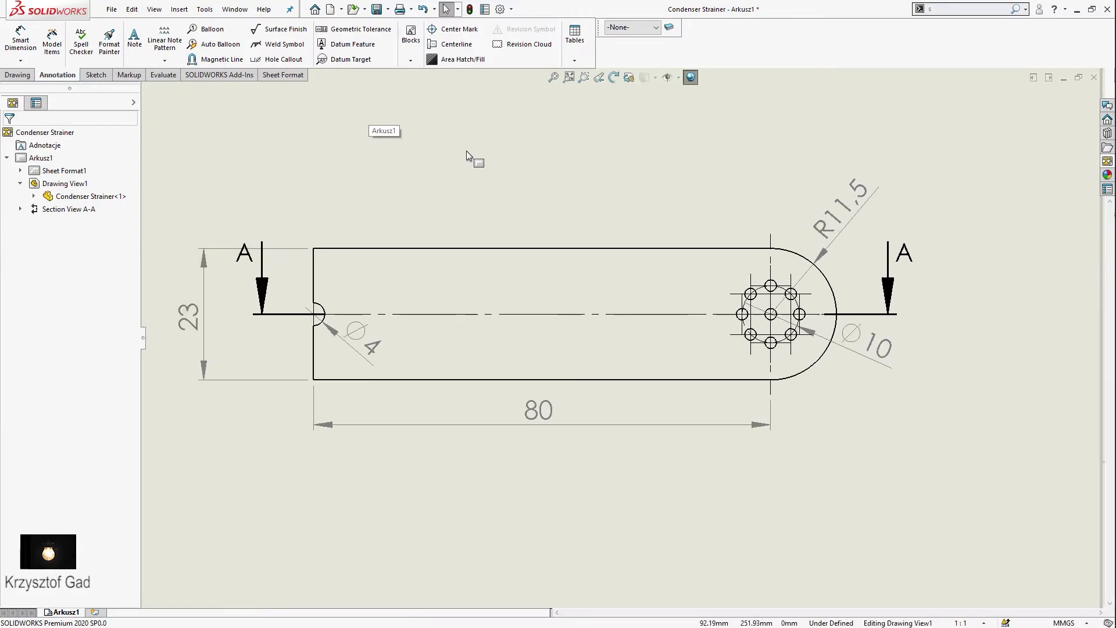
Attach a bent-leader note to the top-left hole with its text above the part
scroll(458, 146, "down", 2)
scroll(449, 163, "down", 3)
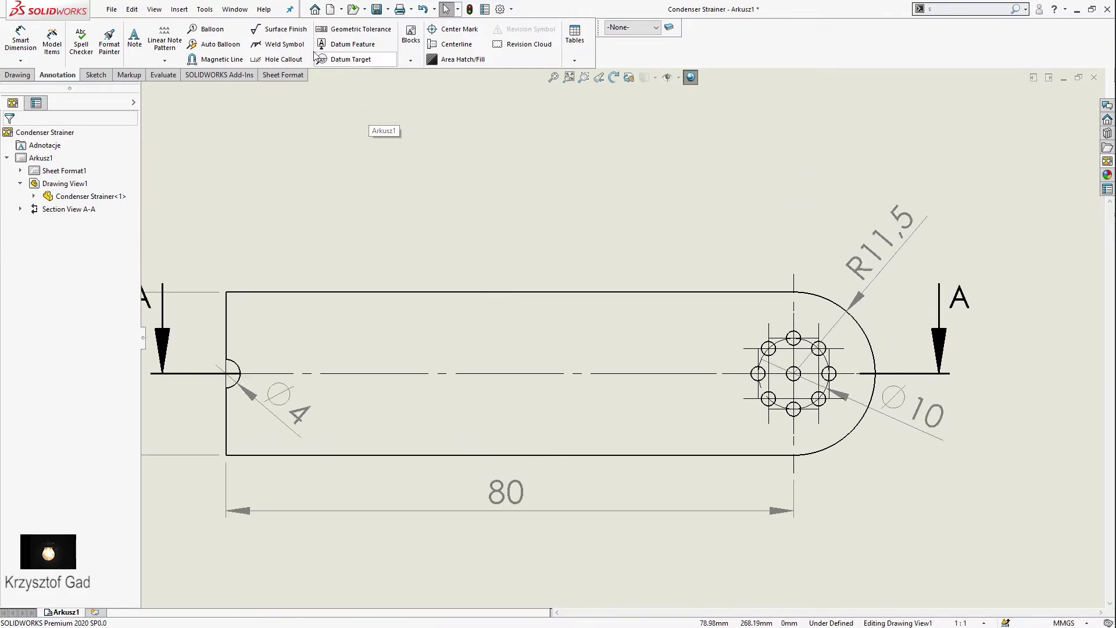
left_click(134, 38)
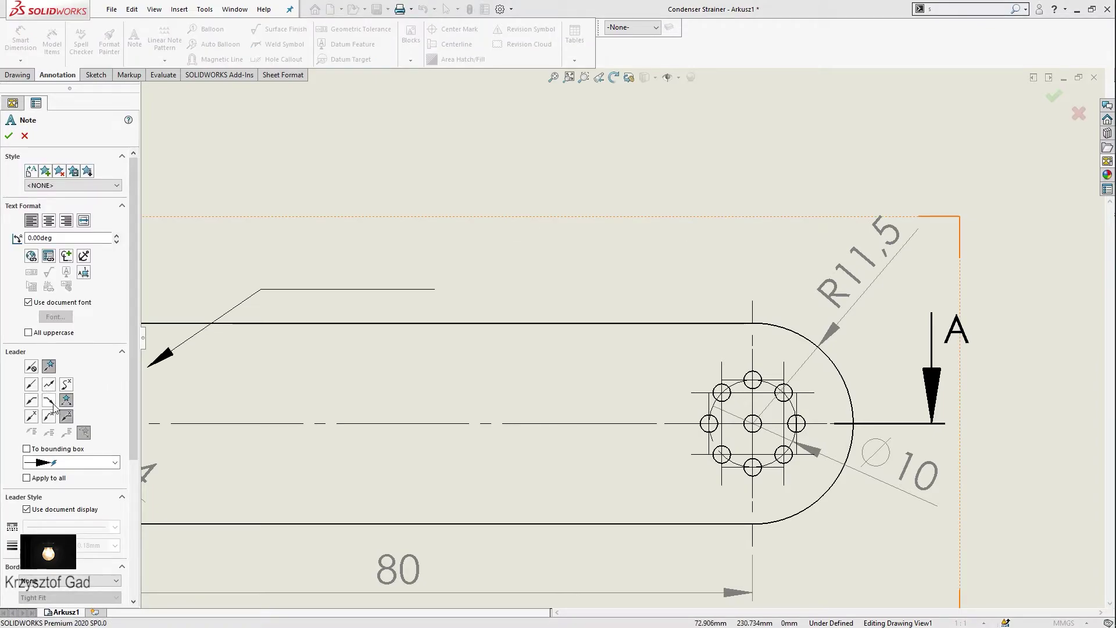
left_click(51, 404)
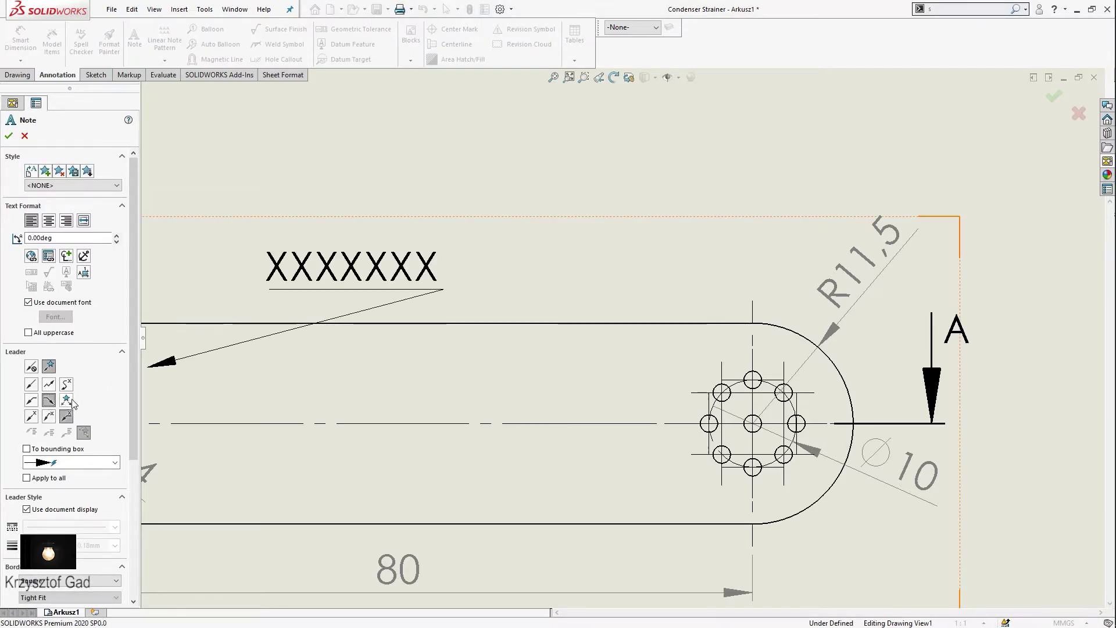
left_click(724, 388)
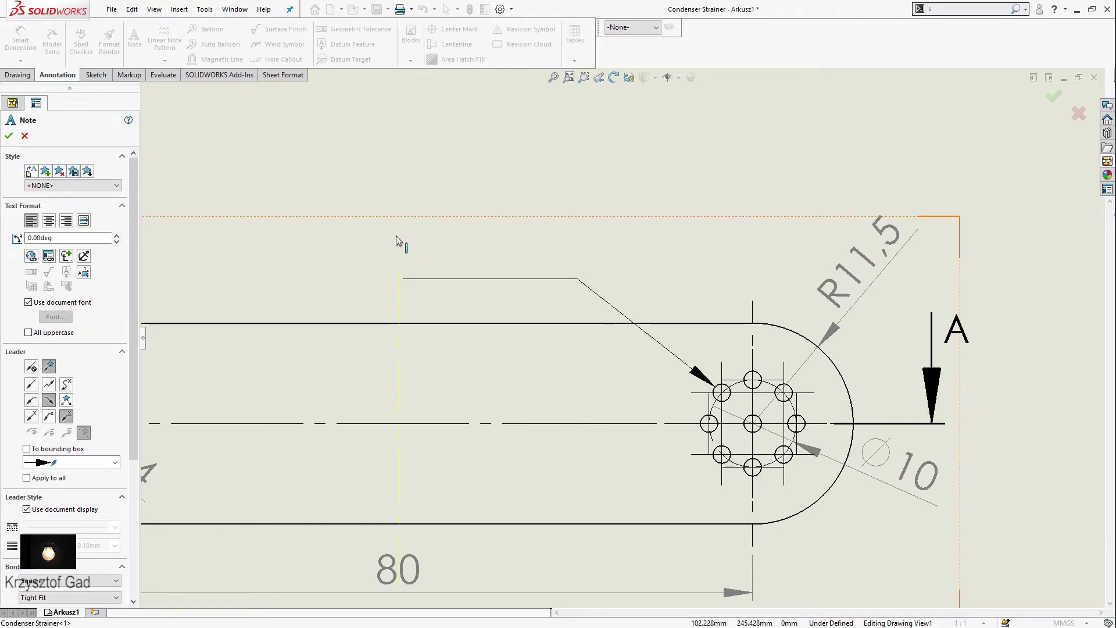
left_click(369, 236)
Enter the note text '8 Holes Ø2 What 45°' using the diameter and degree symbols
type("8")
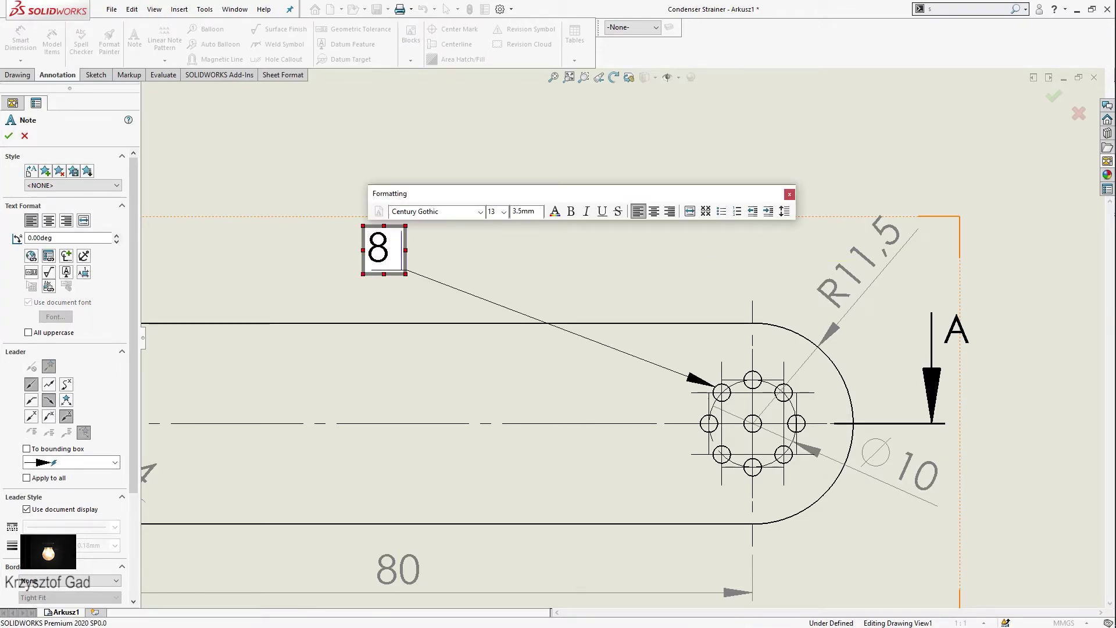
type(" Holes")
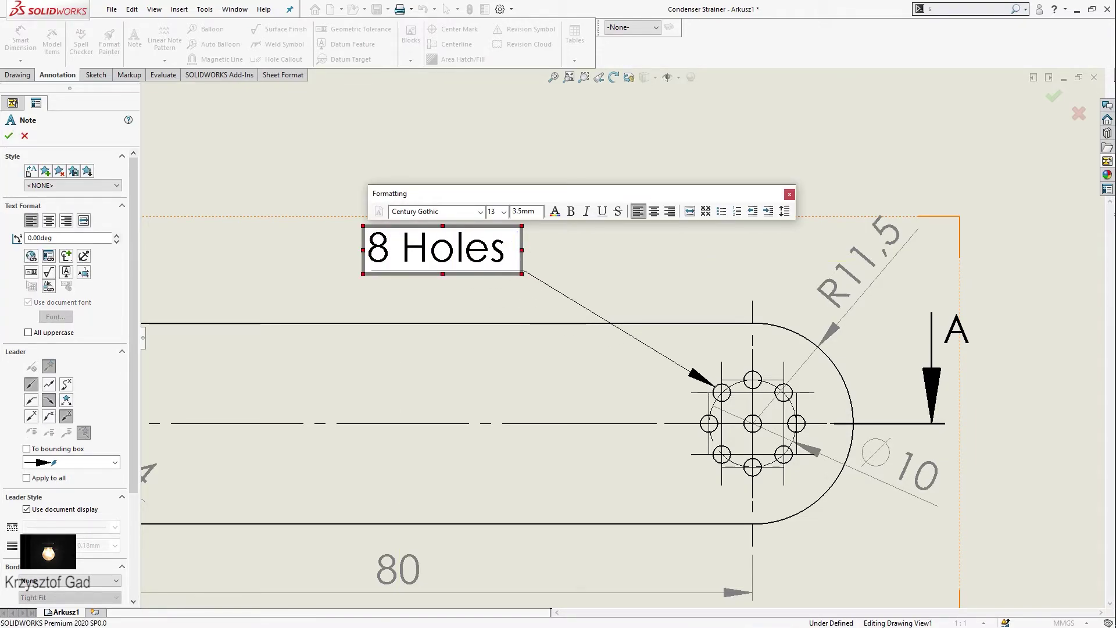
left_click(83, 256)
left_click(101, 281)
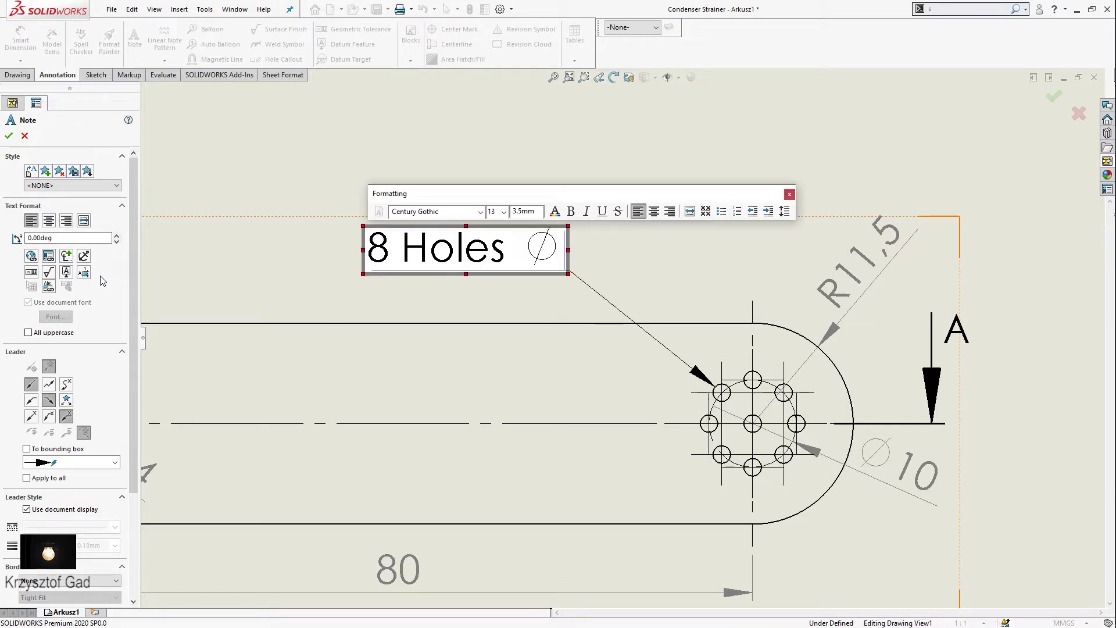
type("2 W")
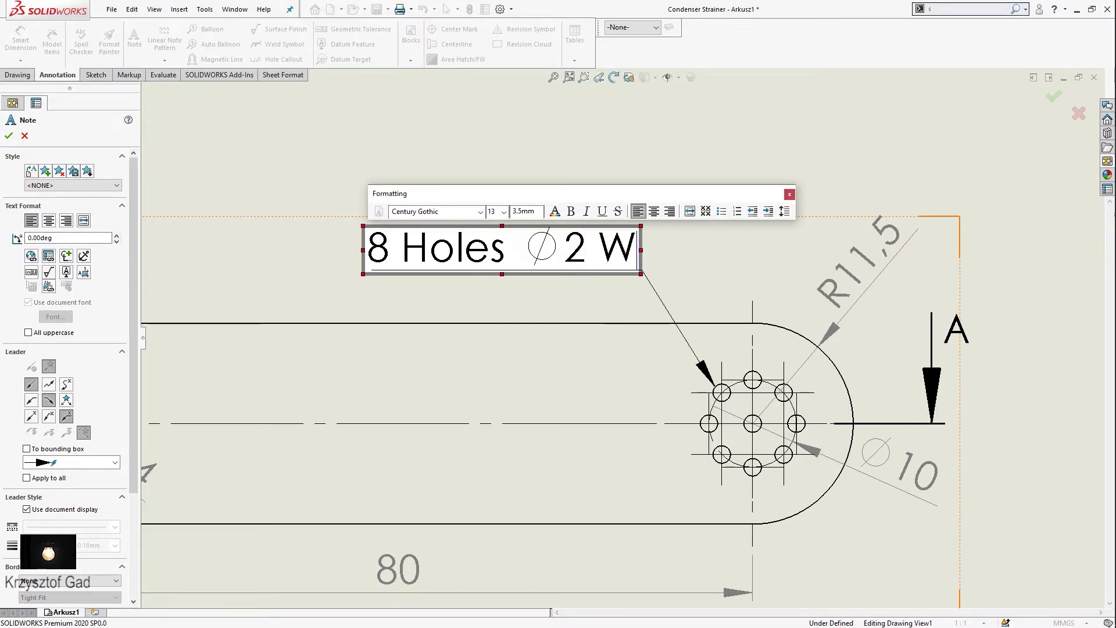
type("hat ")
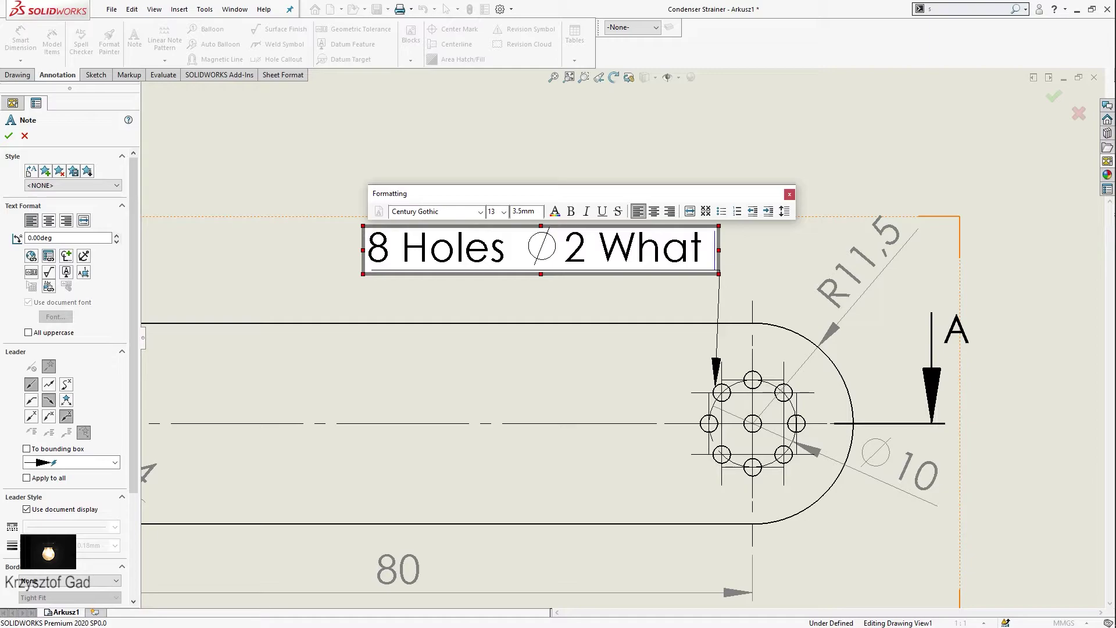
type("45")
left_click(83, 255)
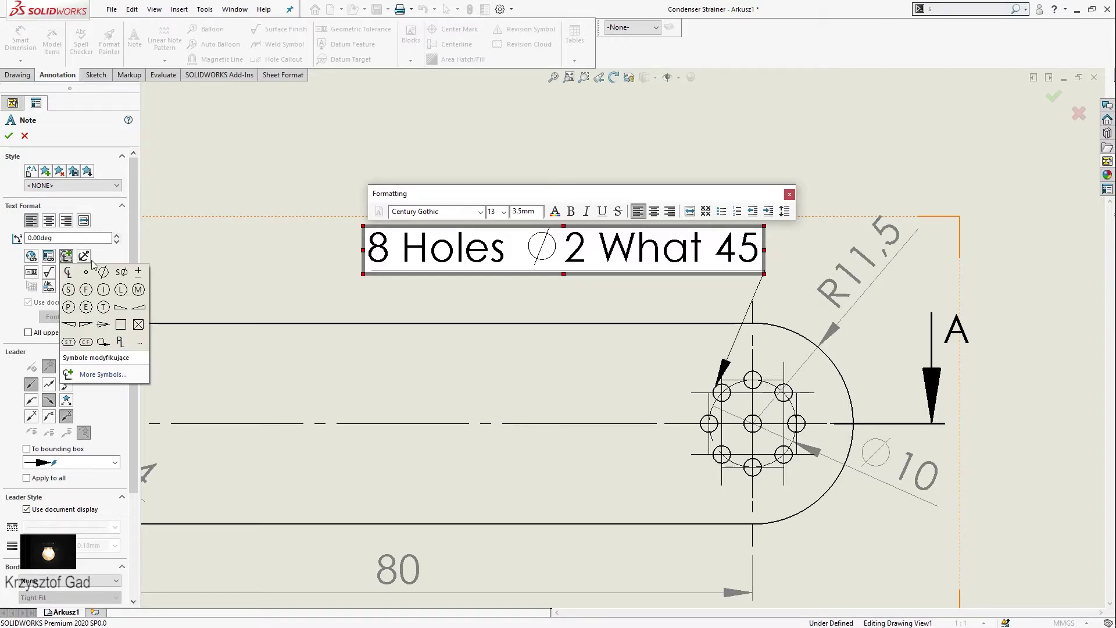
left_click(88, 272)
left_click(309, 242)
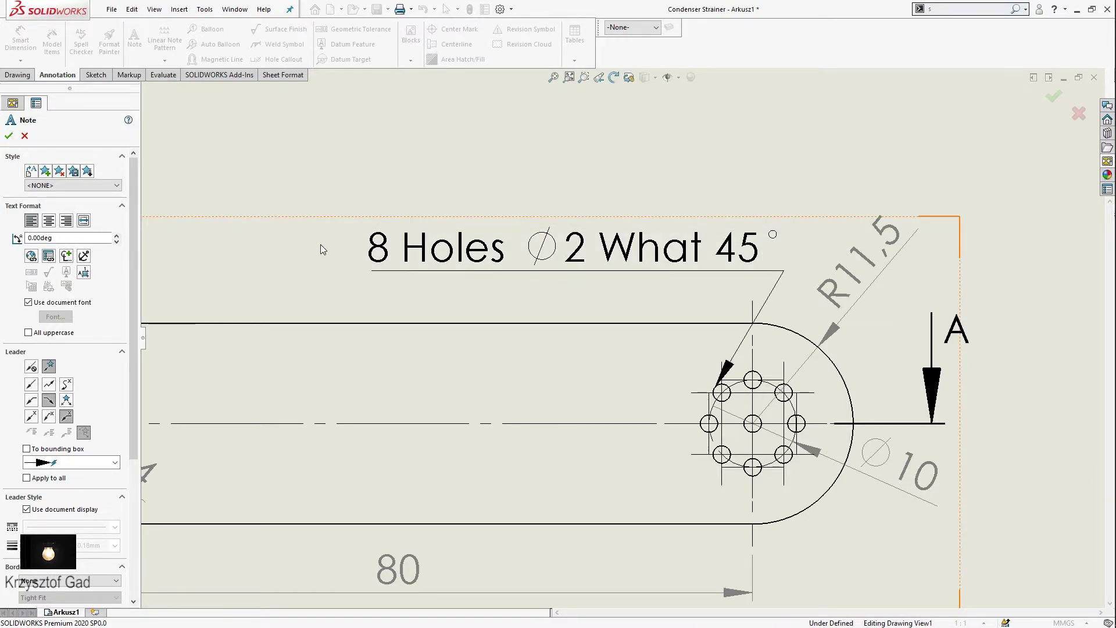
key("Escape")
Move the note further left and shift the SECTION A-A label lower
left_click_drag(422, 263, 282, 276)
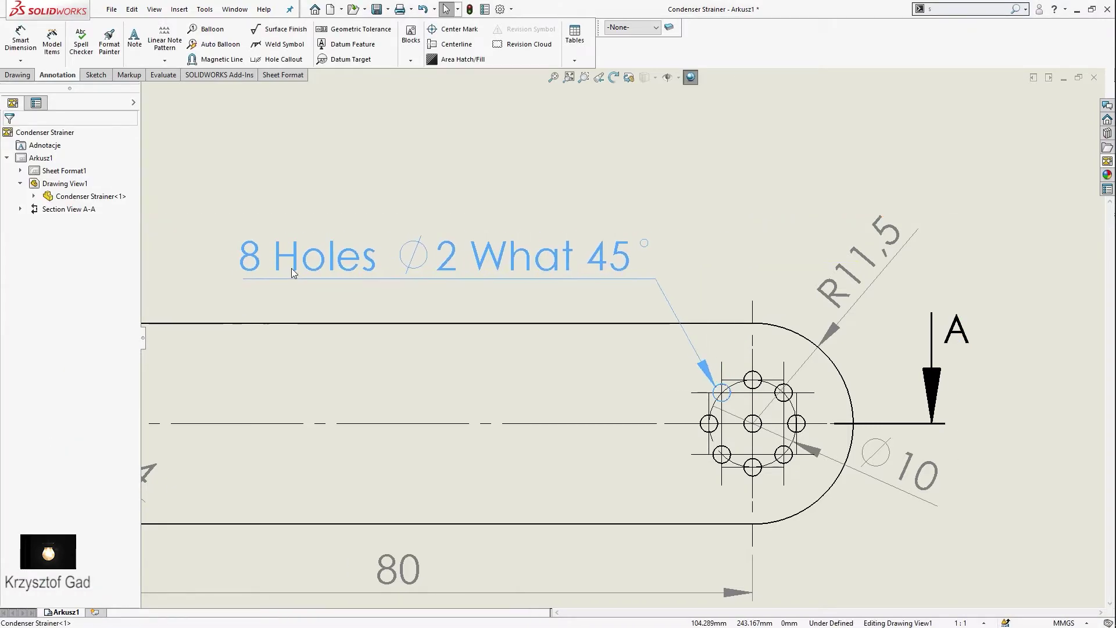
scroll(511, 194, "up", 2)
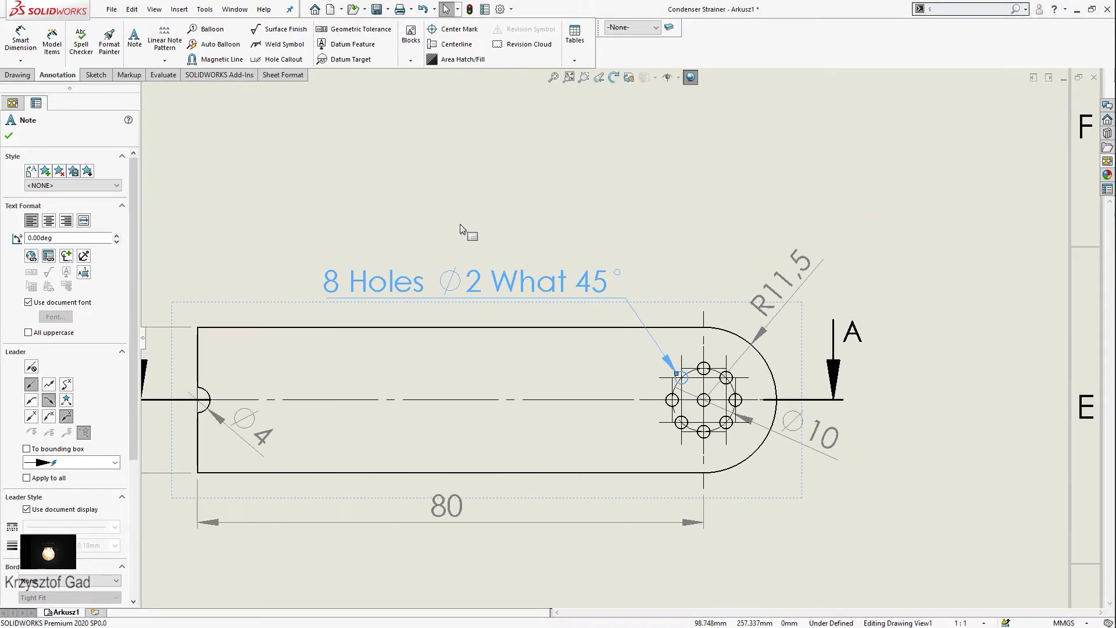
scroll(224, 226, "up", 2)
scroll(290, 197, "down", 2)
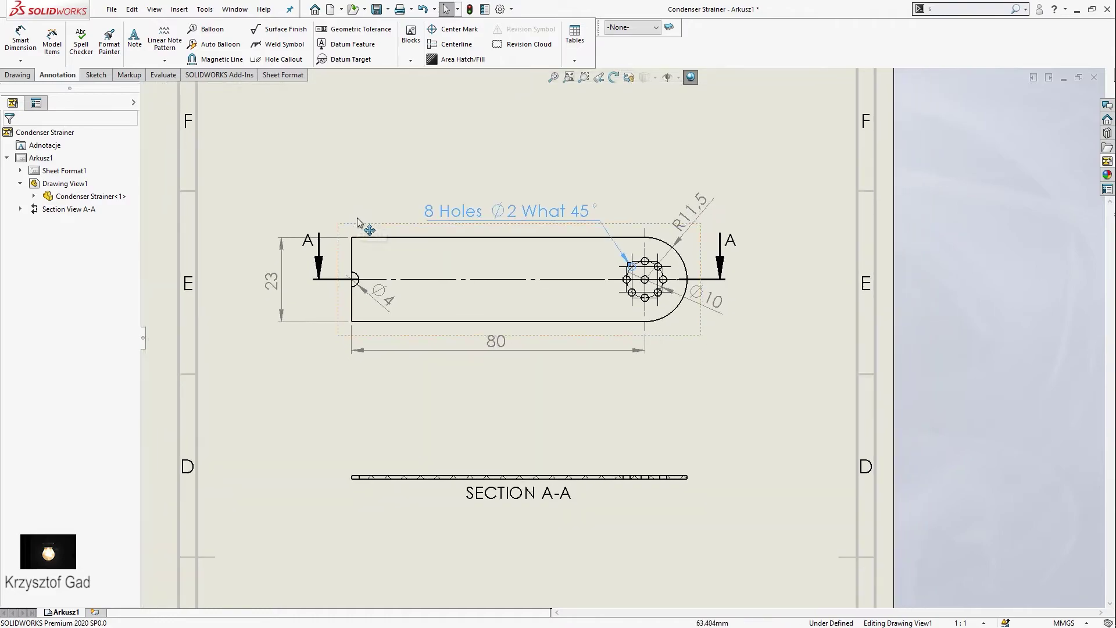
middle_click_drag(349, 482, 355, 221)
scroll(421, 313, "up", 3)
left_click_drag(429, 343, 429, 357)
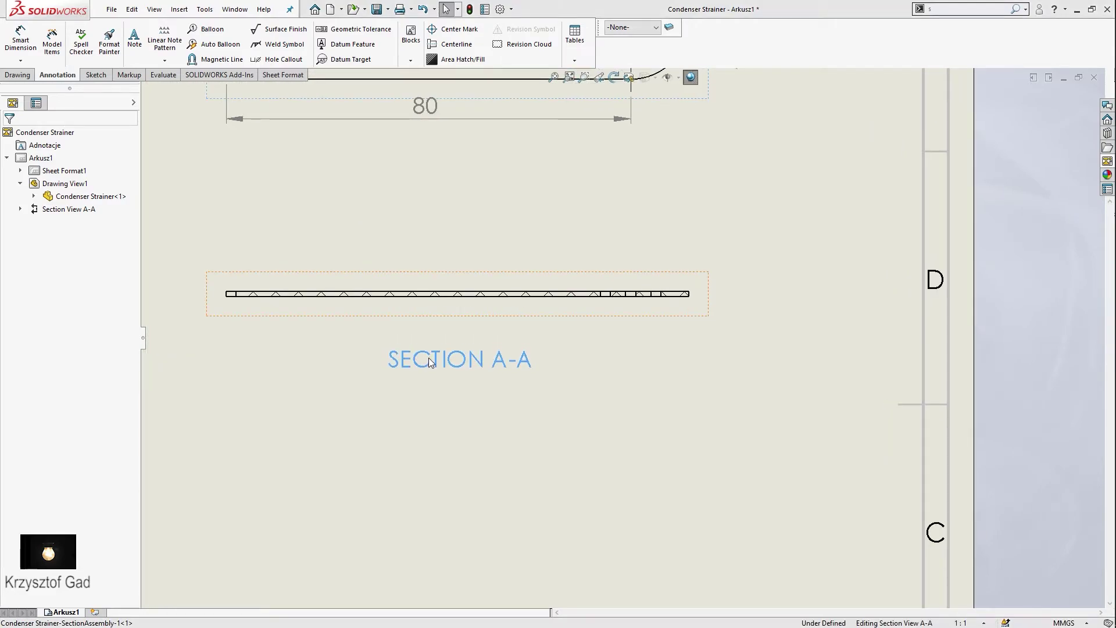
Dimension Section A-A's 1 mm end thickness and the Ø2 small hole
left_click(19, 29)
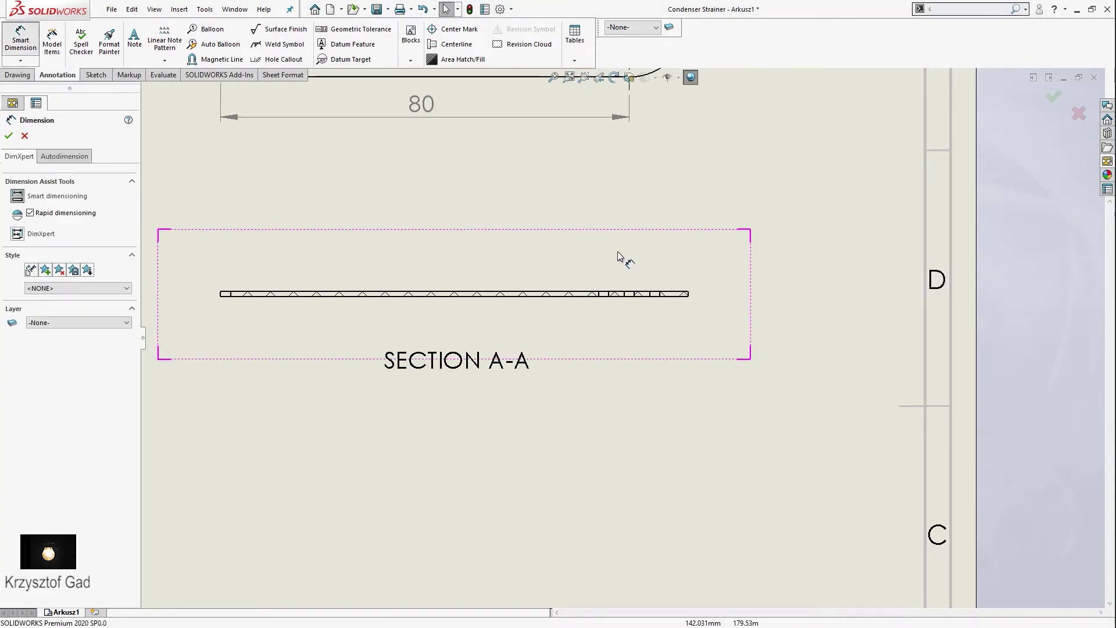
scroll(633, 279, "down", 2)
scroll(651, 301, "down", 2)
left_click(474, 441)
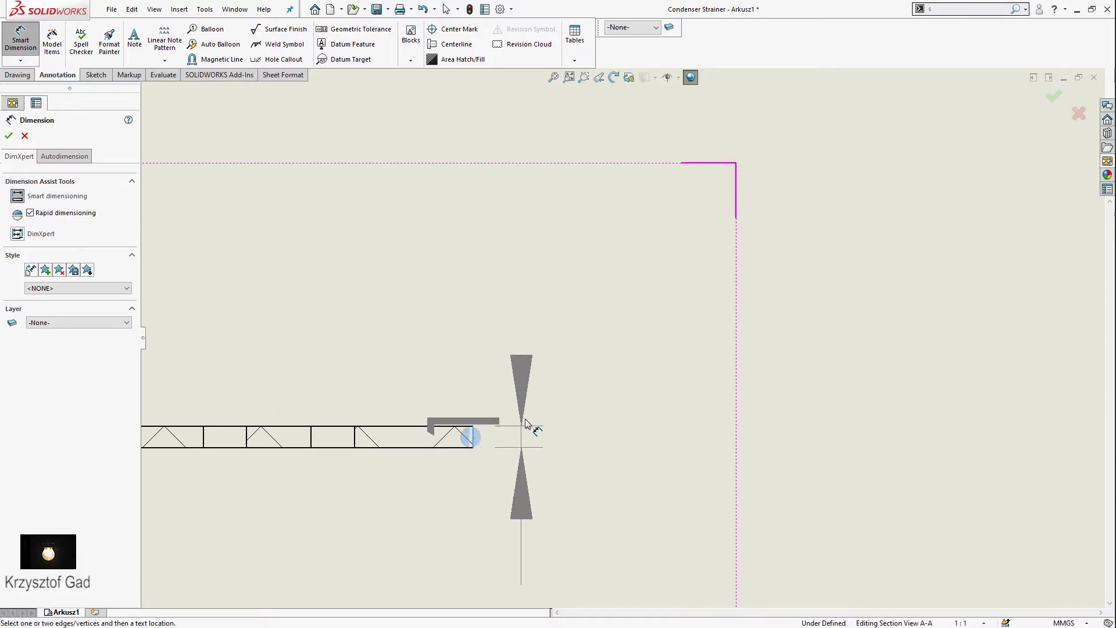
left_click(619, 275)
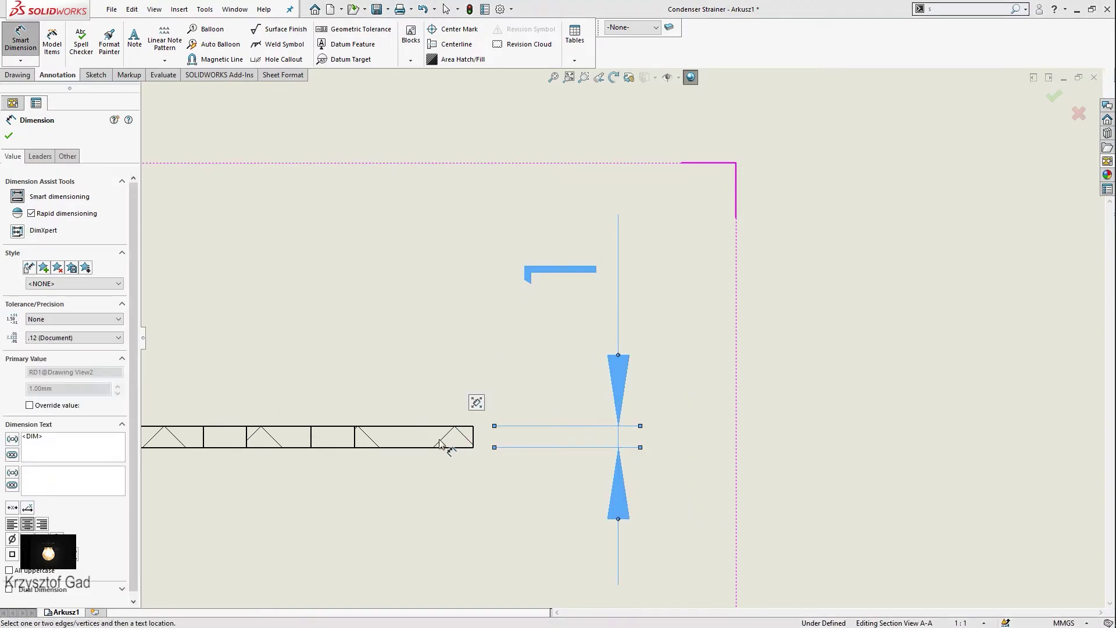
middle_click_drag(444, 448, 473, 316)
left_click(481, 293)
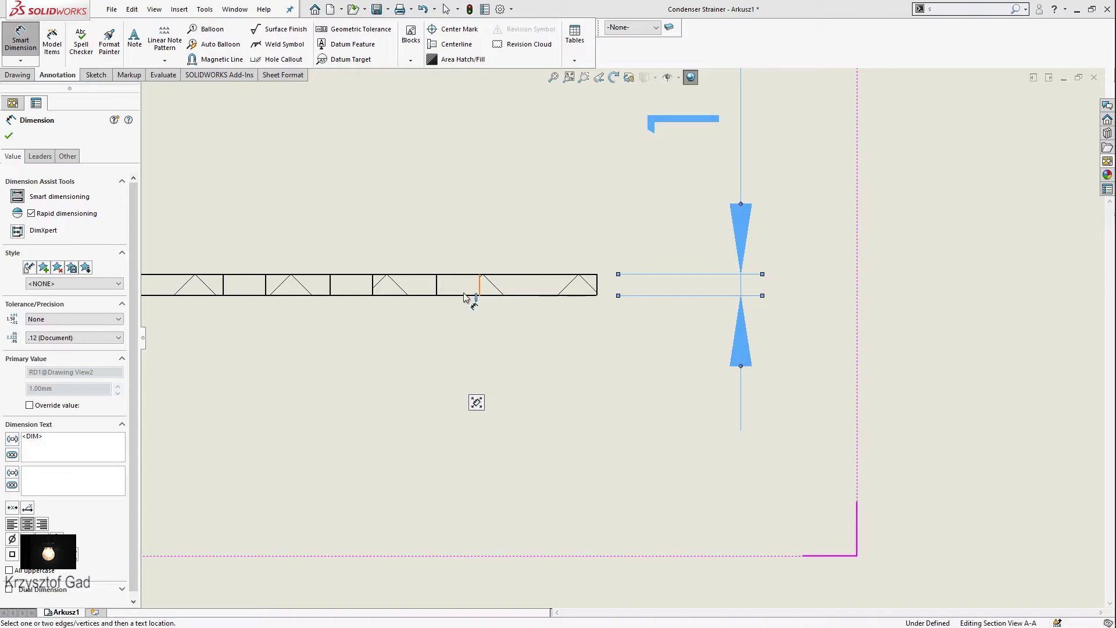
left_click(438, 291)
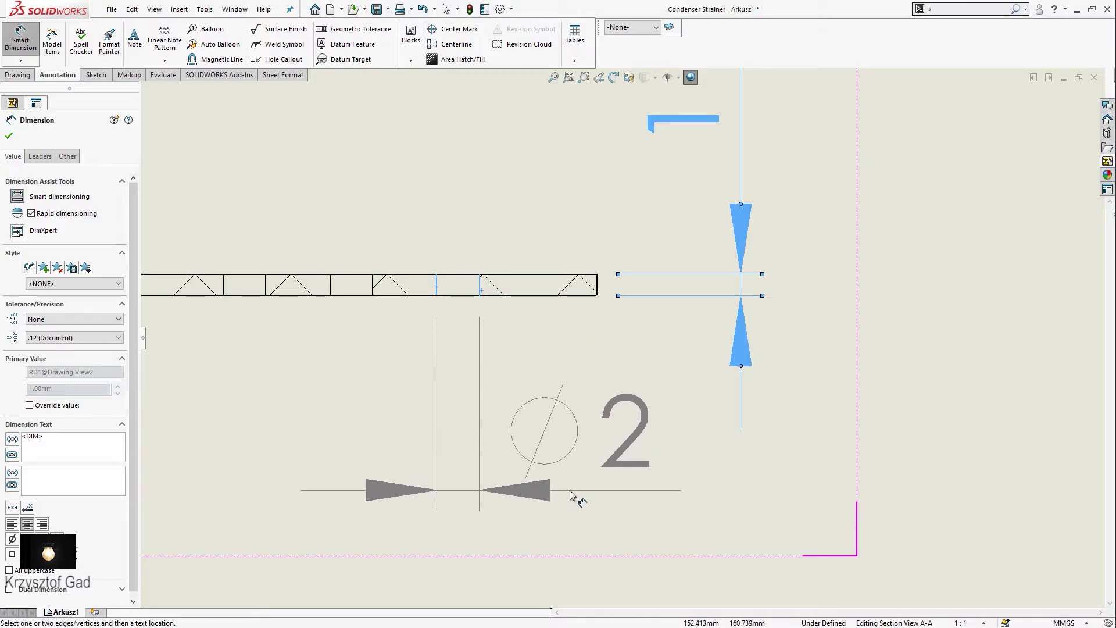
left_click(615, 496)
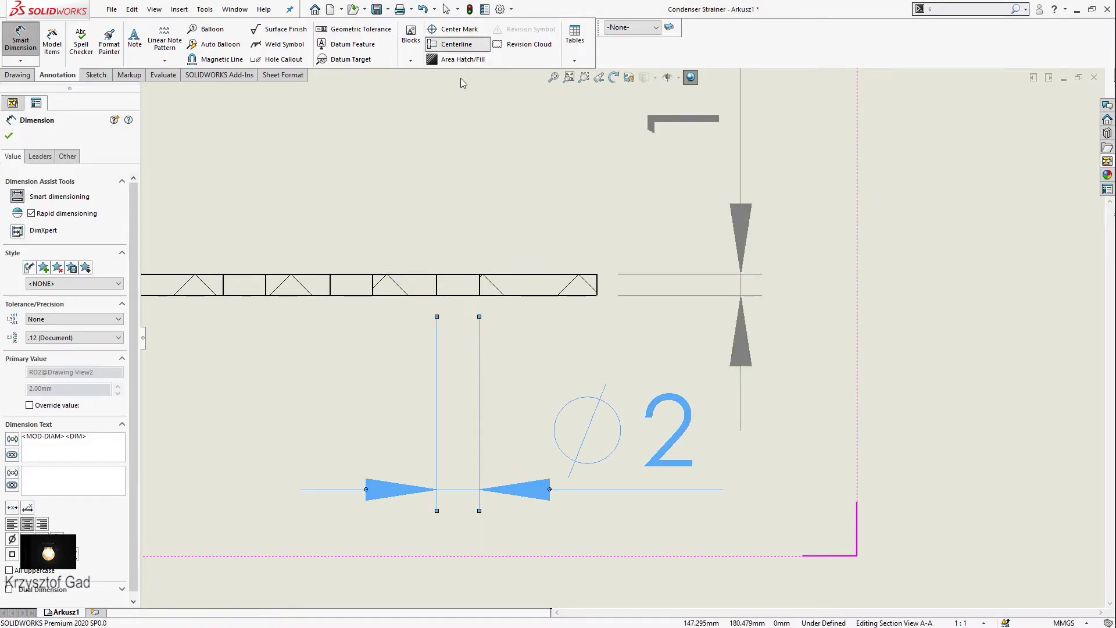
Add centerlines through the Ø2 hole and the remaining holes in Section A-A
left_click(438, 290)
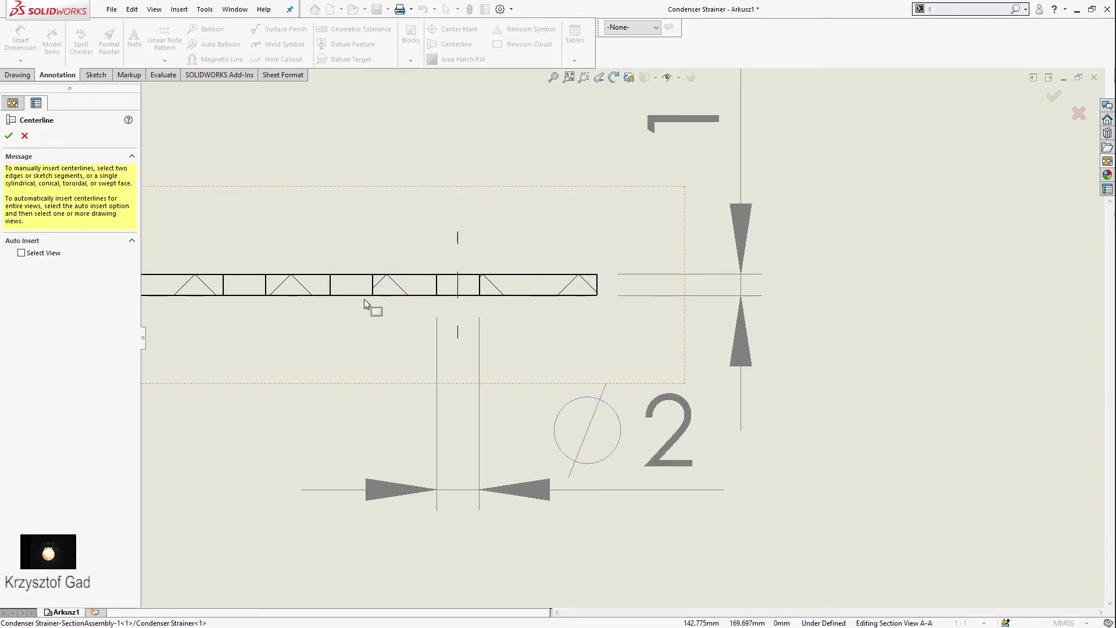
left_click(372, 291)
left_click(329, 284)
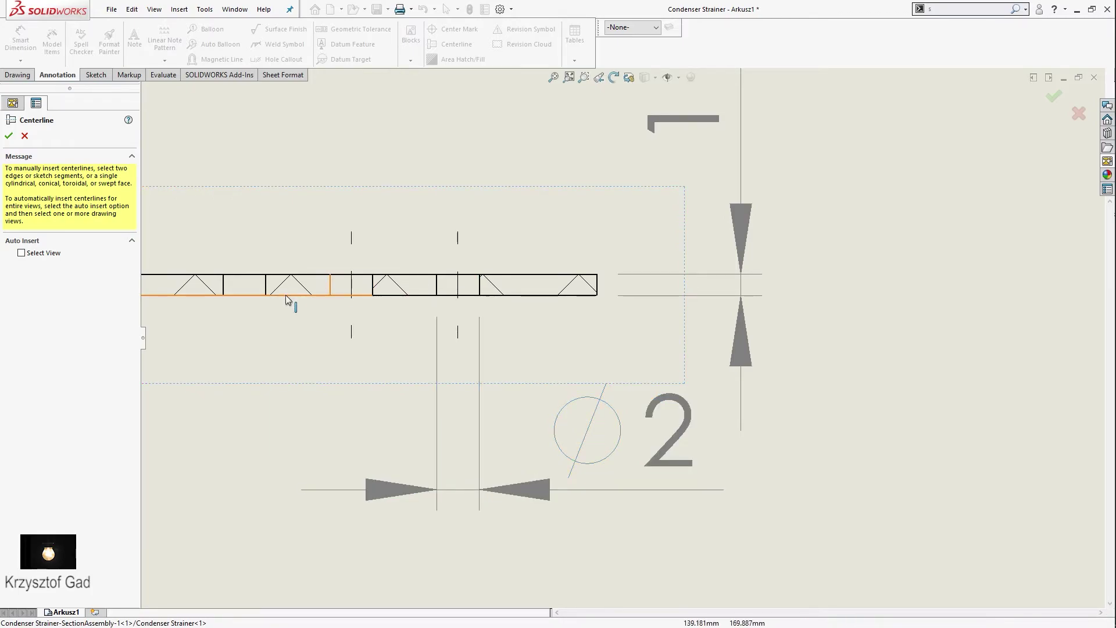
left_click(267, 291)
left_click(223, 289)
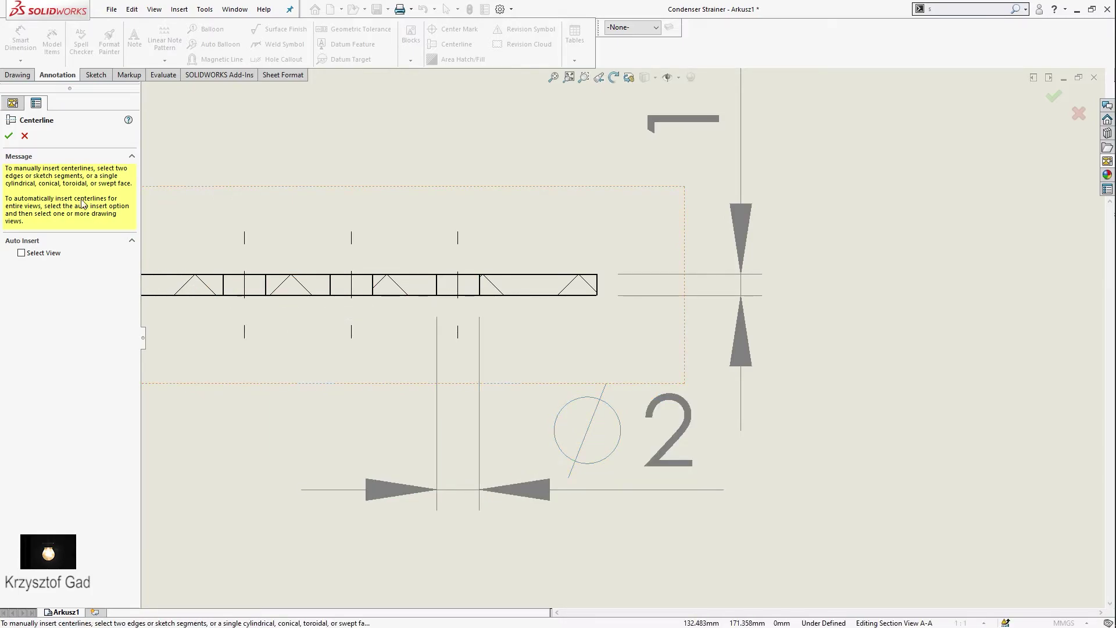
left_click(9, 136)
Fit the whole sheet in the window and save the Condenser Strainer drawing
scroll(262, 211, "up", 5)
scroll(413, 252, "up", 2)
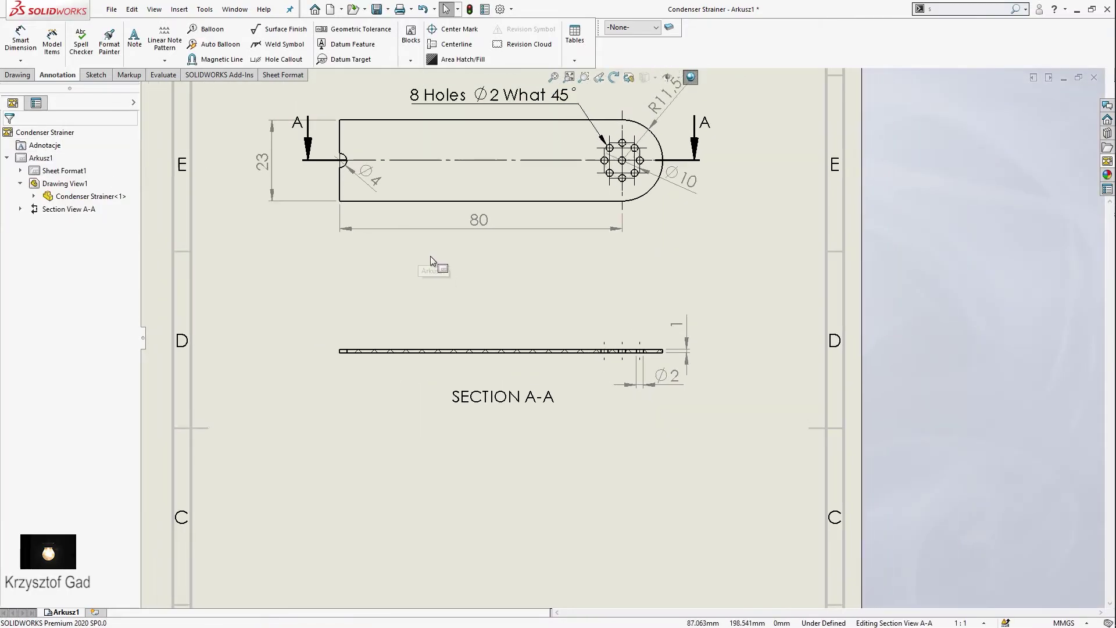
scroll(433, 262, "up", 1)
scroll(435, 266, "up", 1)
scroll(435, 268, "up", 1)
scroll(434, 269, "up", 1)
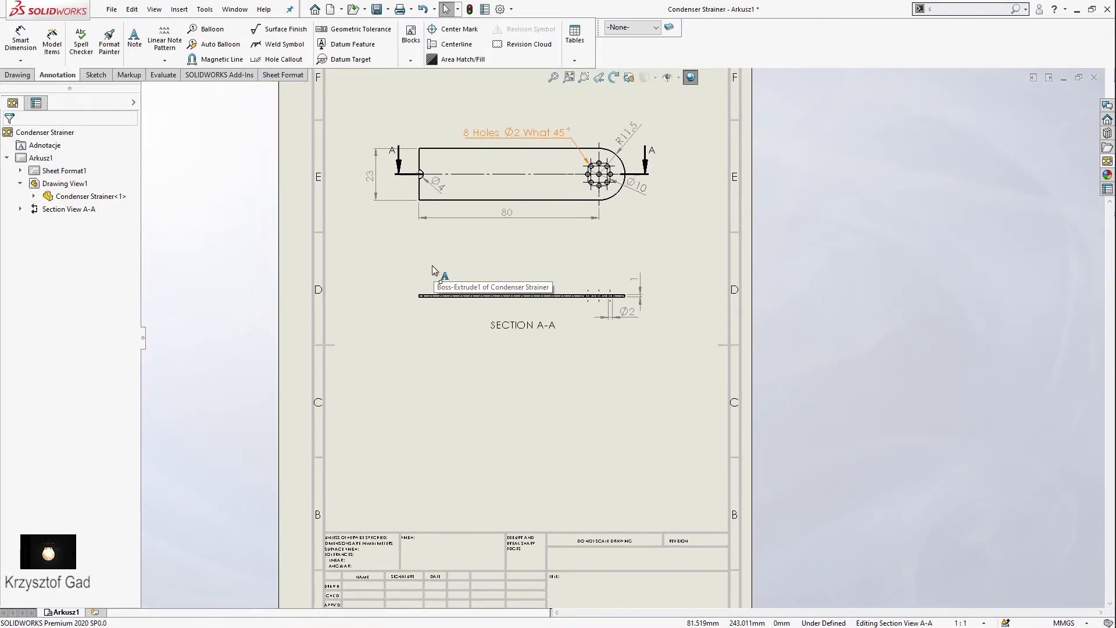
scroll(433, 270, "up", 1)
left_click(606, 83)
left_click(570, 81)
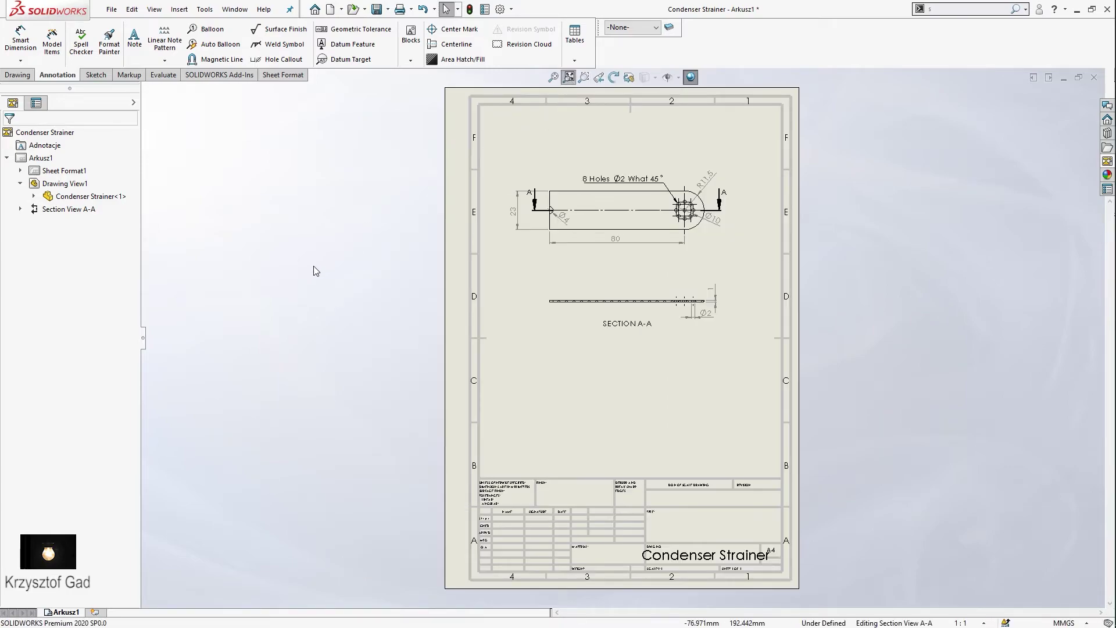
key("ctrl+s")
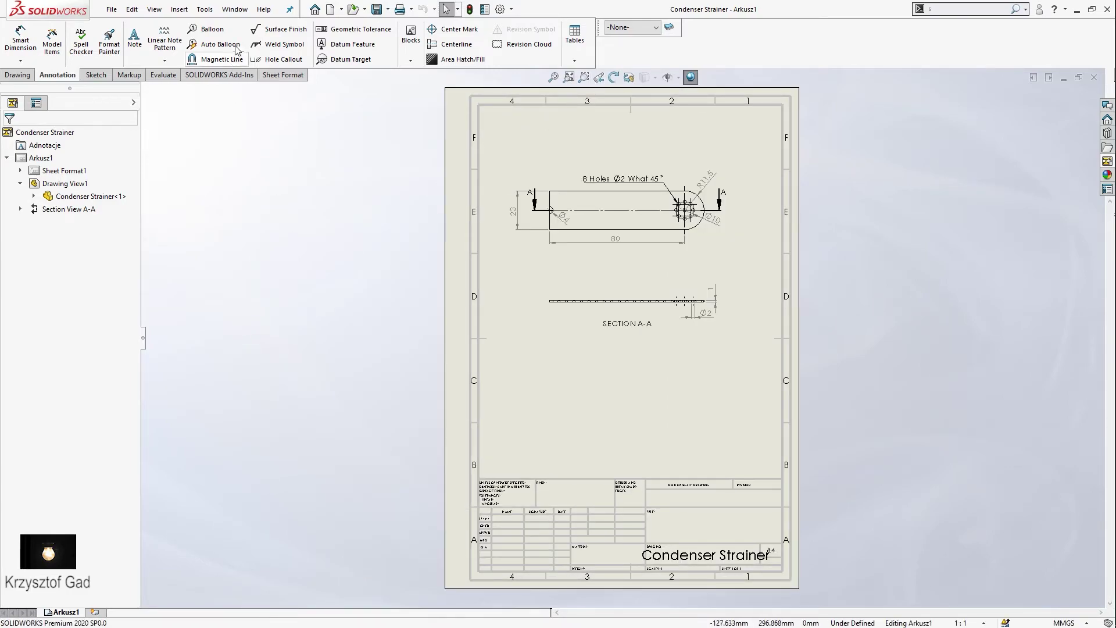
left_click(237, 9)
Make an A4 drawing of the Evaporator Swivel with its back view placed on the sheet
left_click(270, 146)
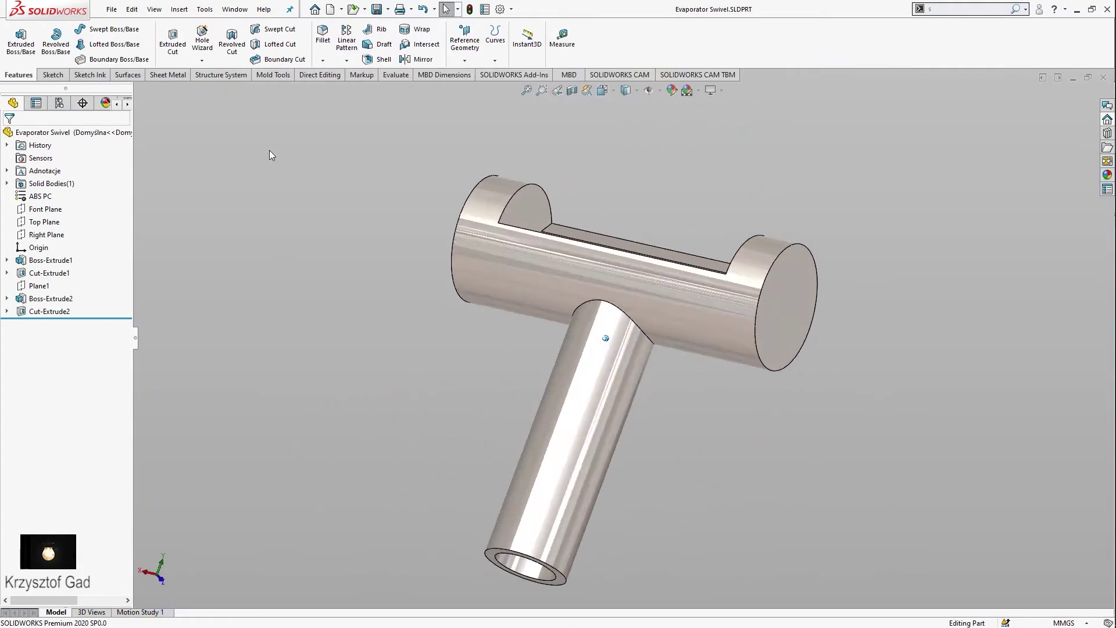
left_click(111, 9)
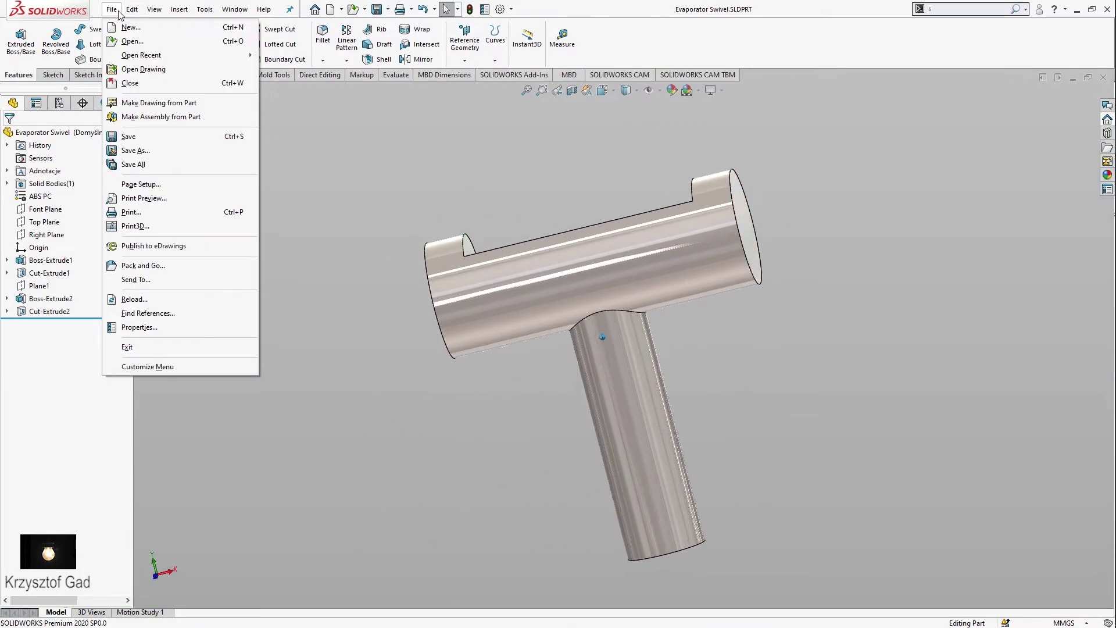
left_click(149, 103)
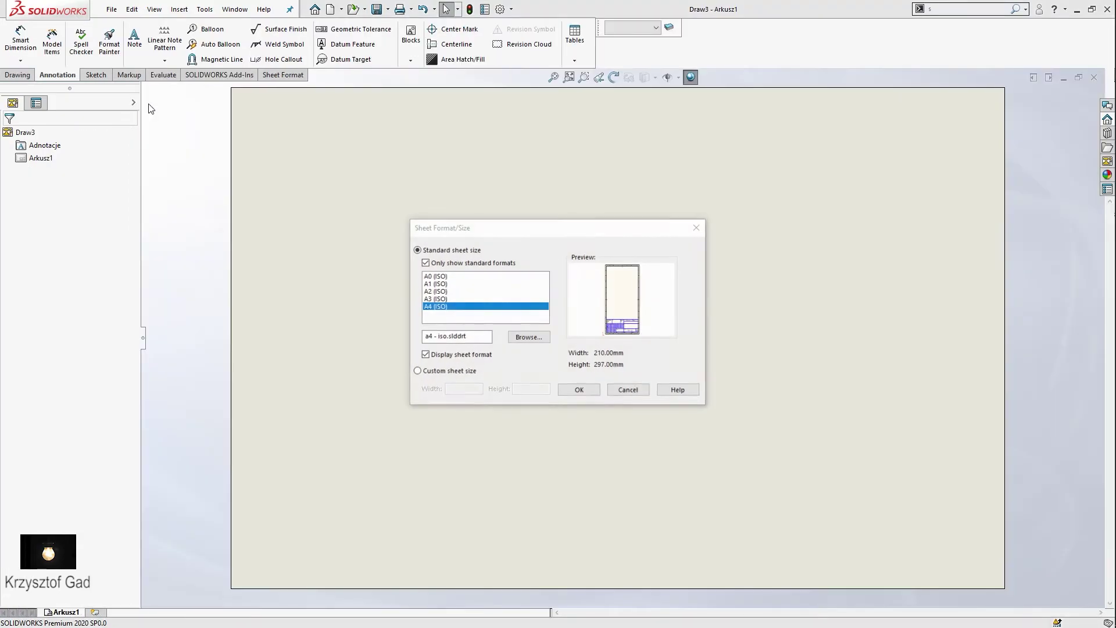
left_click(583, 389)
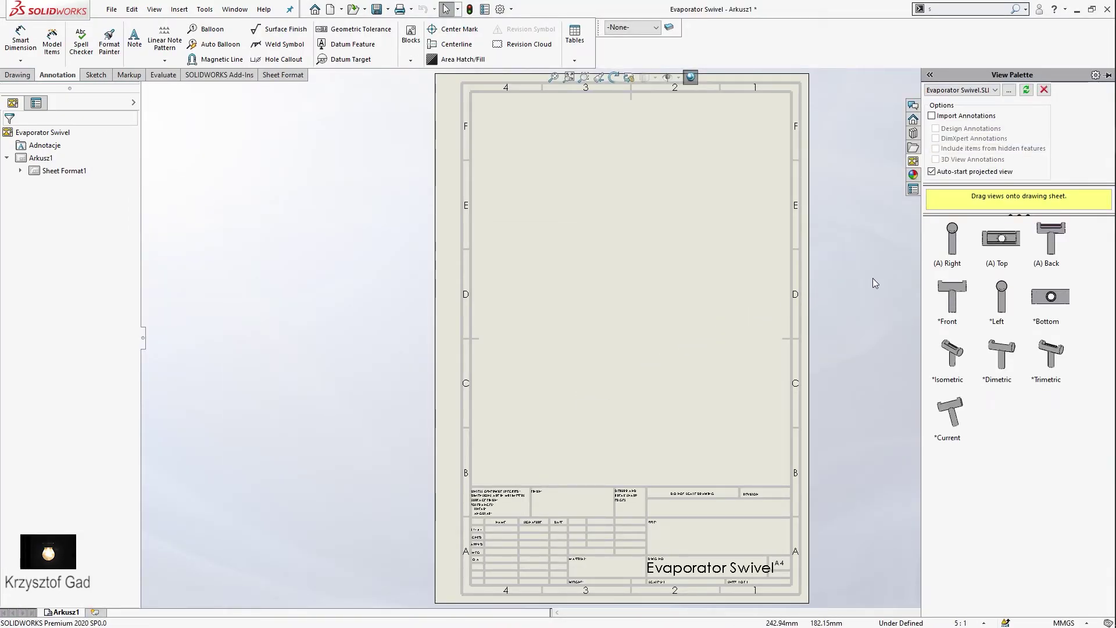
left_click_drag(1048, 242, 574, 272)
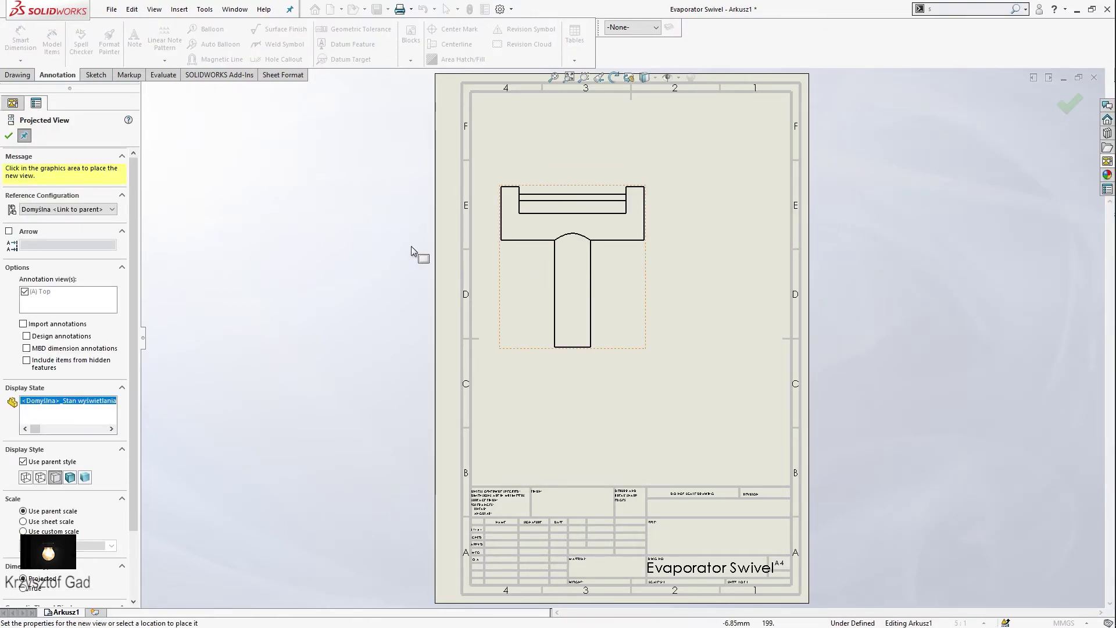
left_click(9, 135)
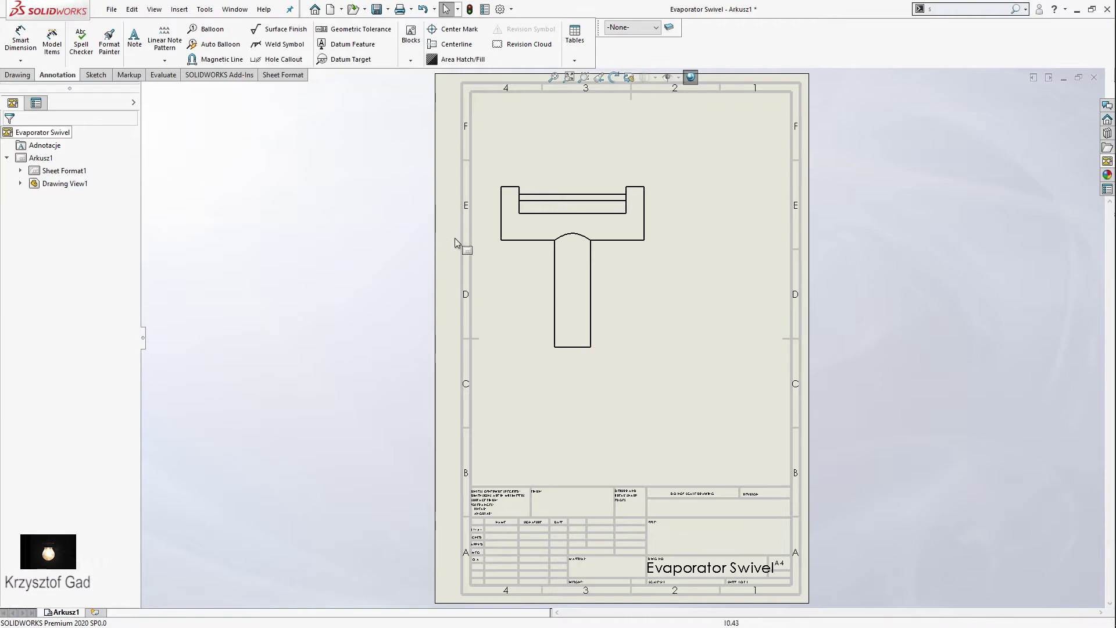
Set the placed view to show hidden edges as dashed lines
left_click(537, 290)
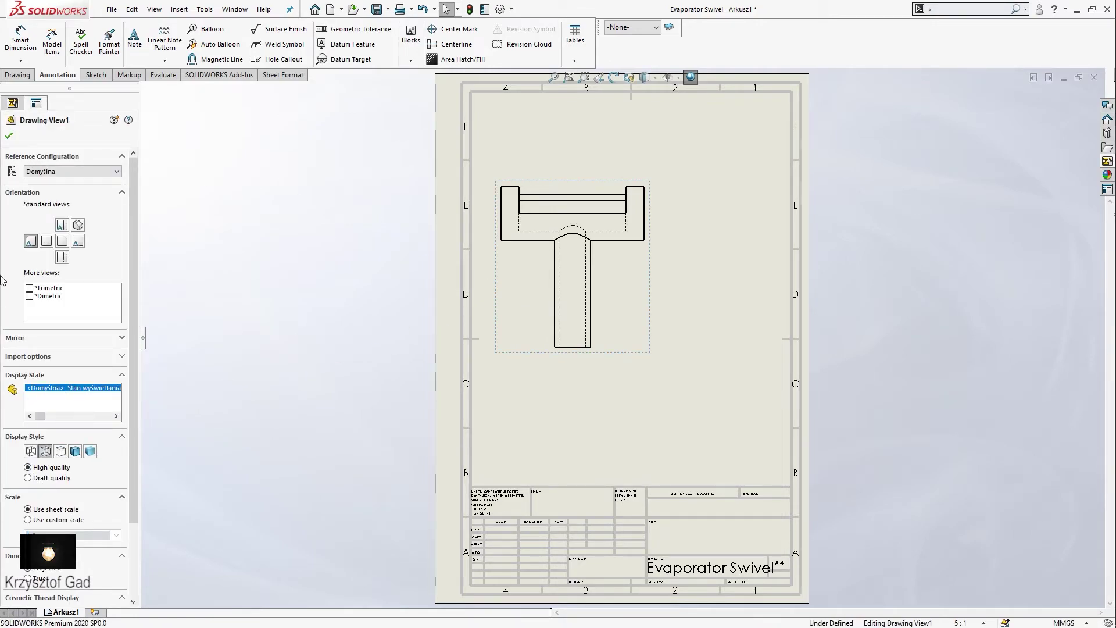
left_click(8, 135)
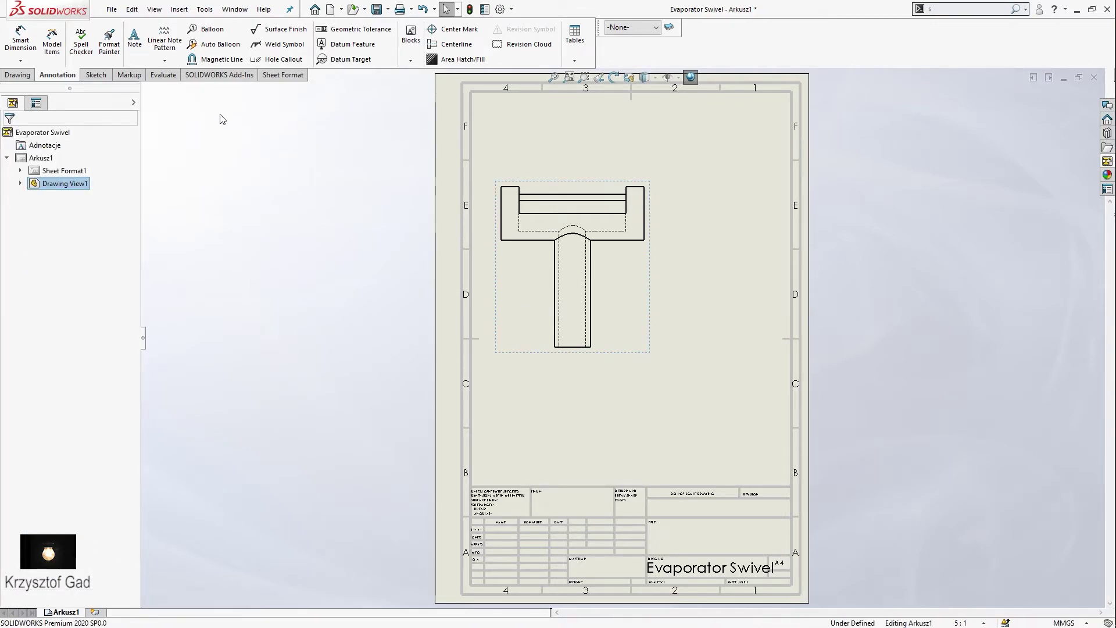
left_click(18, 75)
Cut Section A-A vertically through the T-shaped view, place it at right, and lower arrow A
left_click(105, 52)
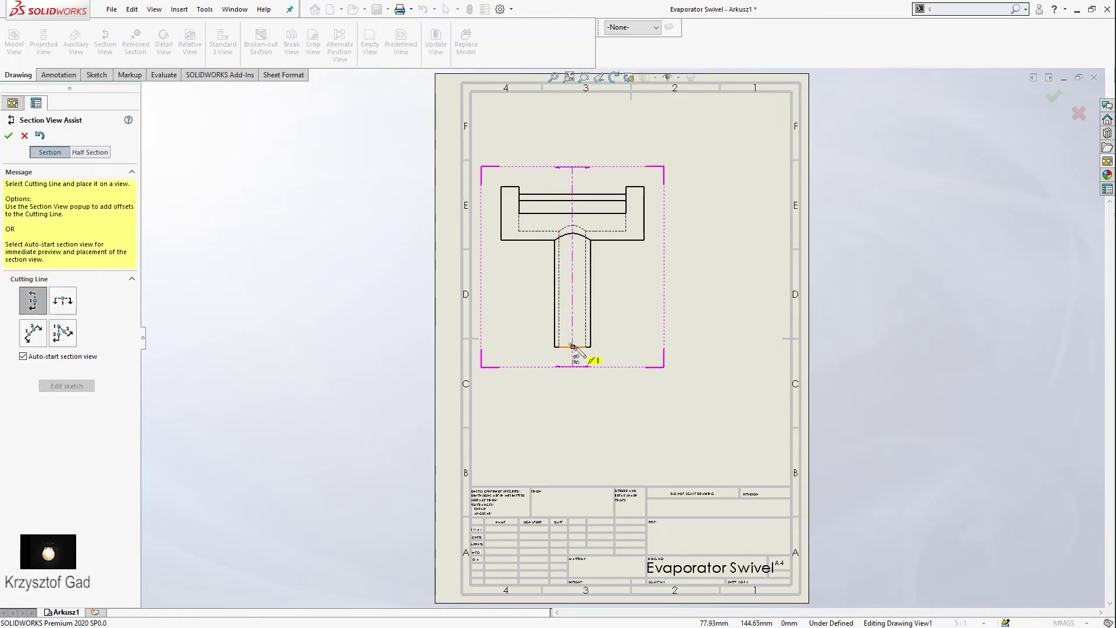
left_click(573, 347)
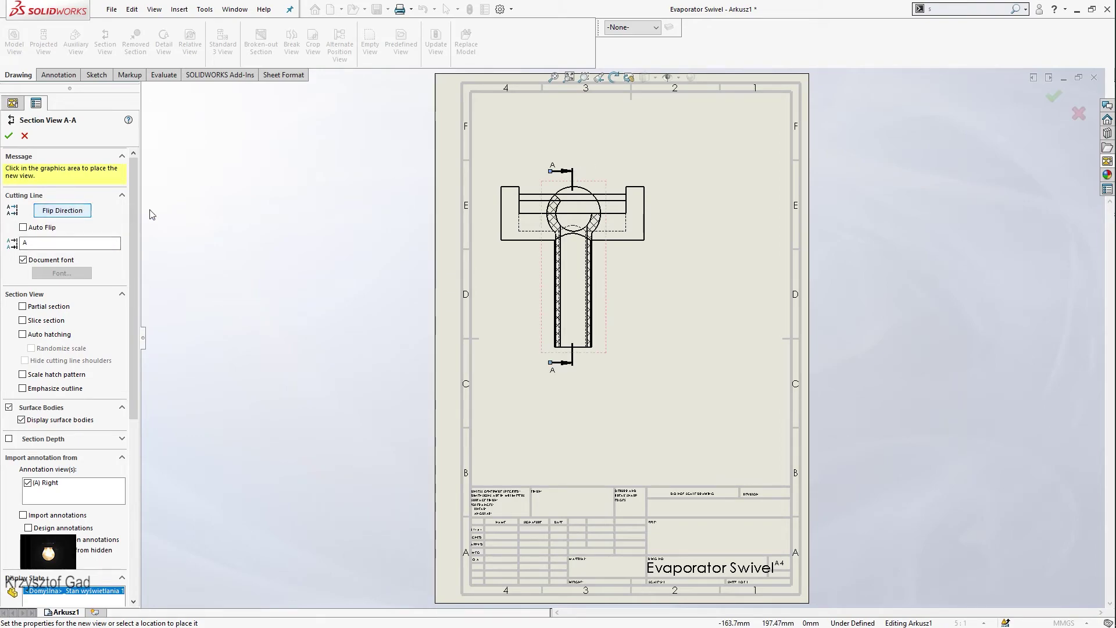
left_click(726, 247)
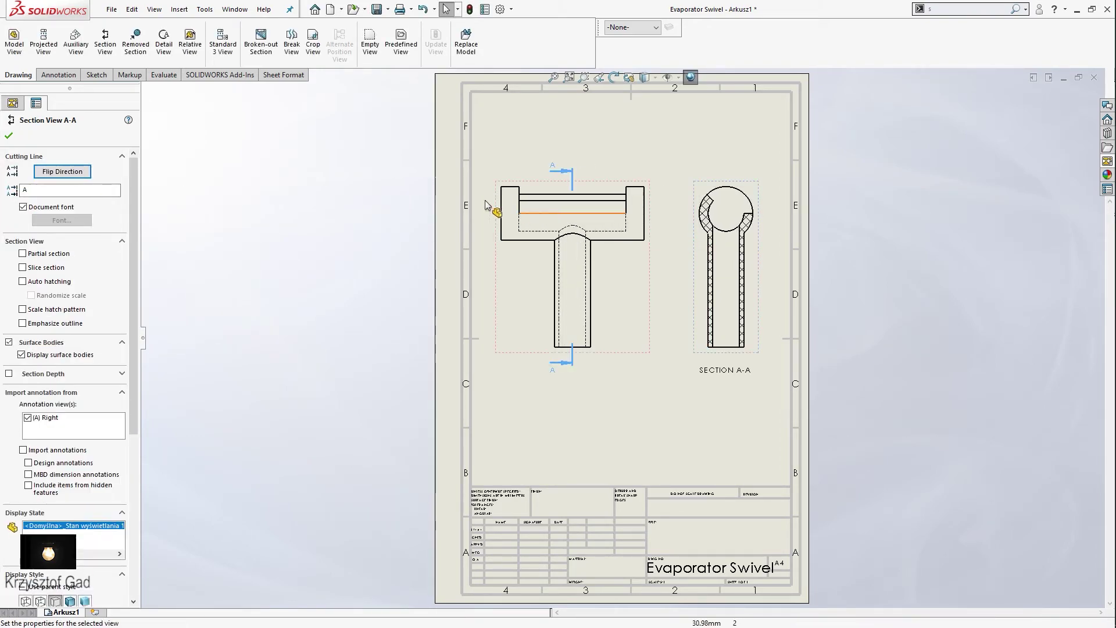
left_click(8, 135)
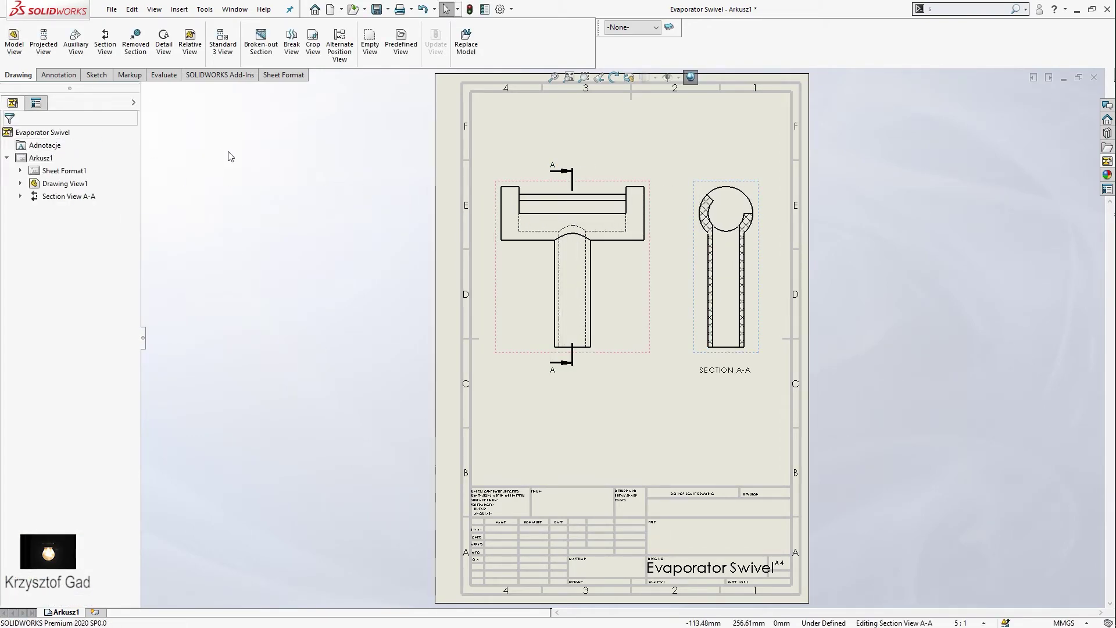
scroll(572, 366, "down", 2)
scroll(523, 407, "down", 3)
scroll(492, 449, "down", 1)
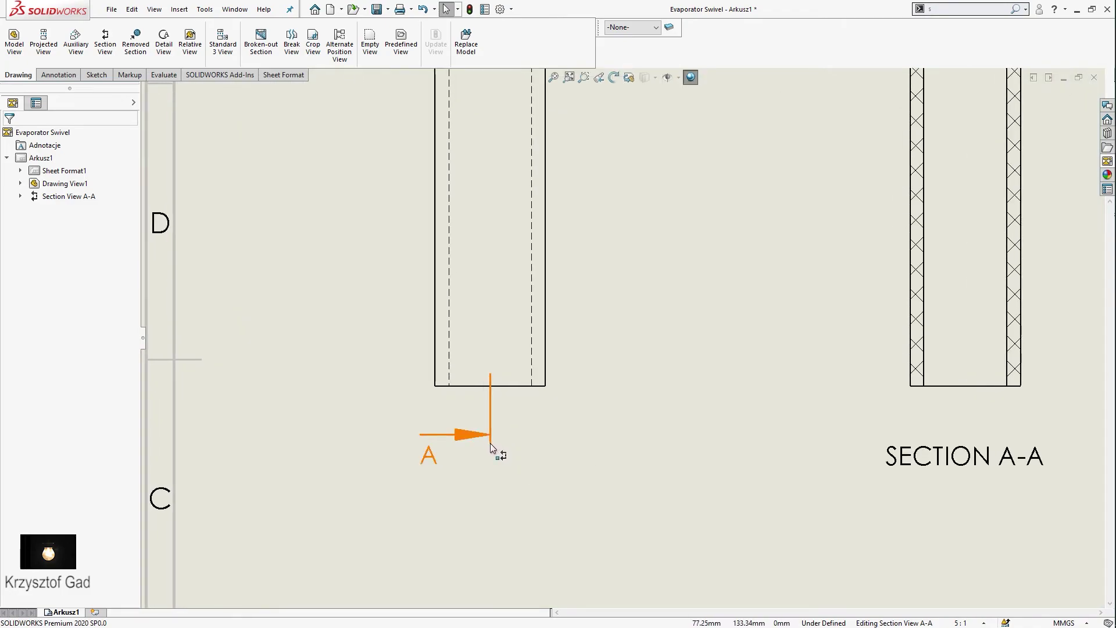
left_click_drag(490, 445, 490, 464)
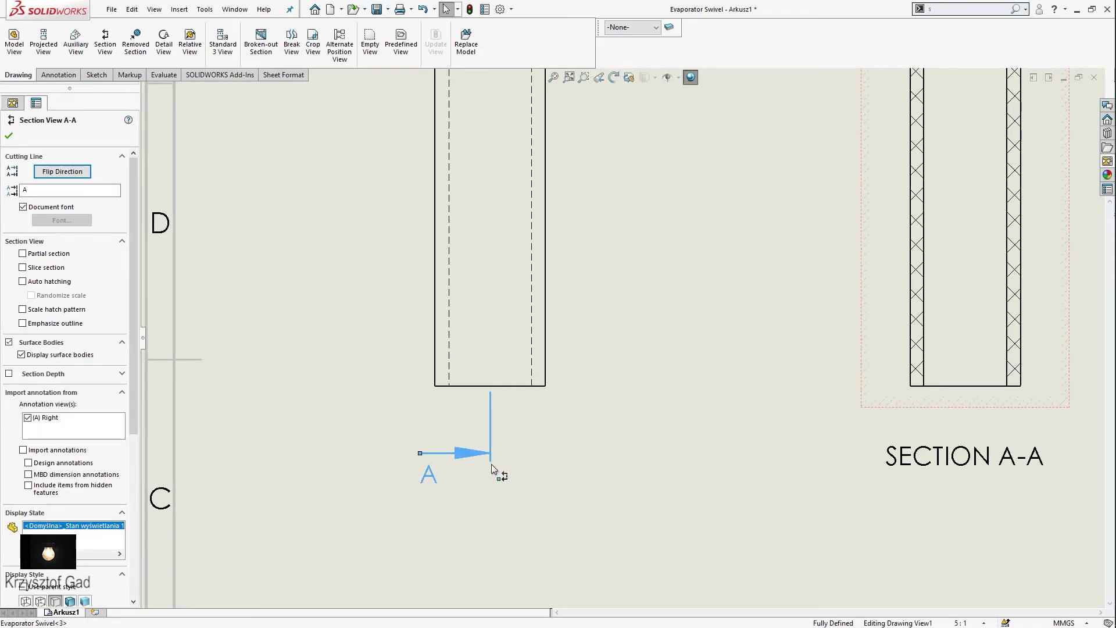
scroll(424, 323, "up", 2)
left_click(58, 74)
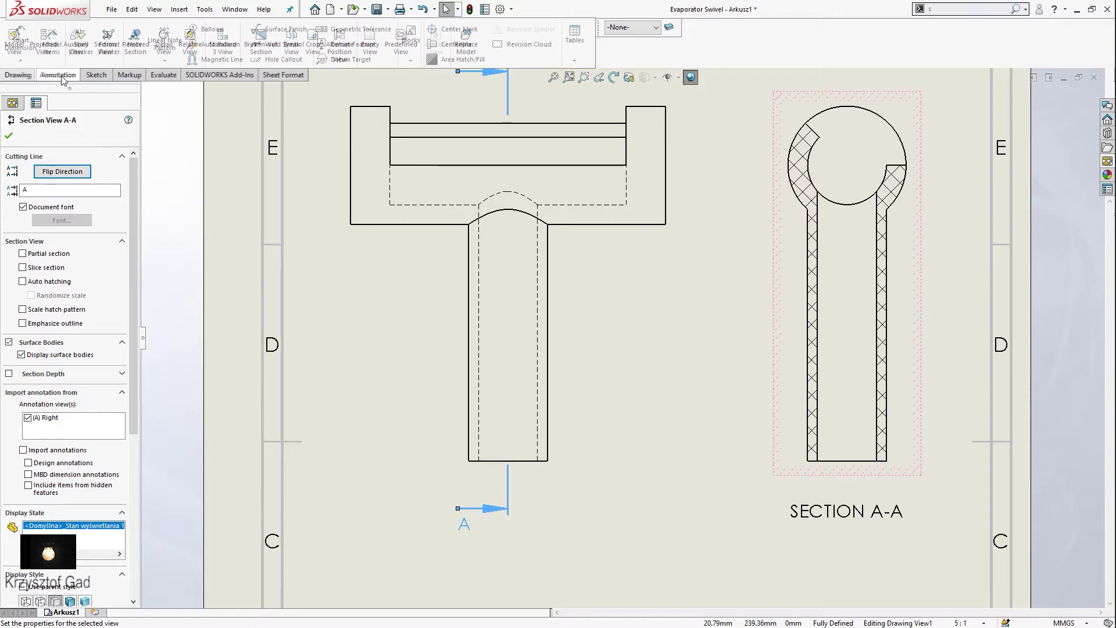
Add centerlines down the T's stem and across the crossbar, deleting the unwanted horizontal one
left_click(453, 44)
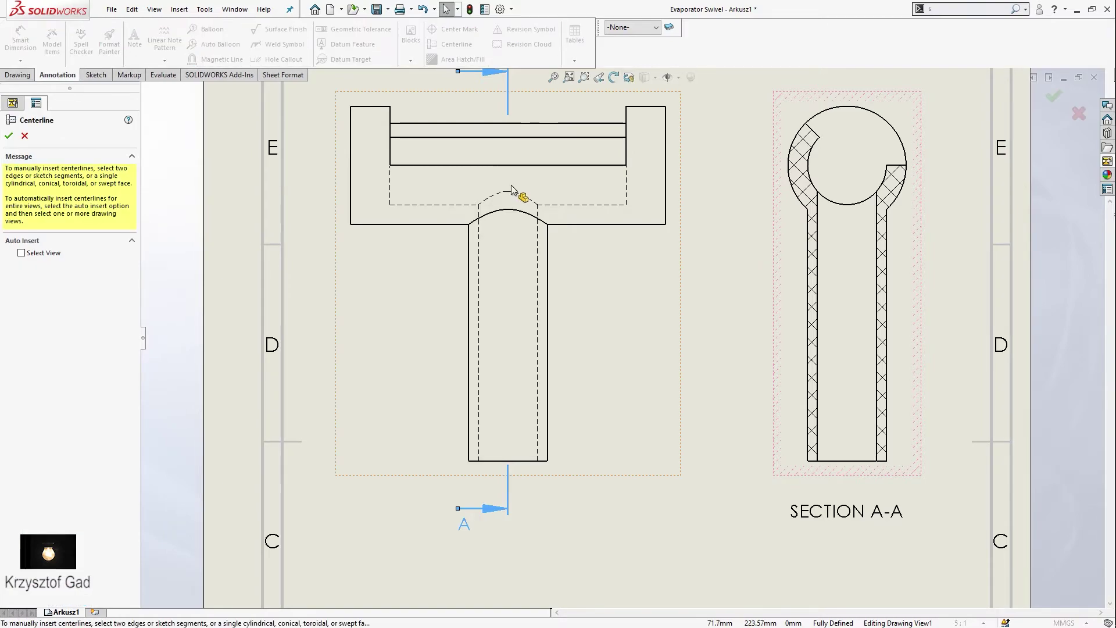
left_click(549, 280)
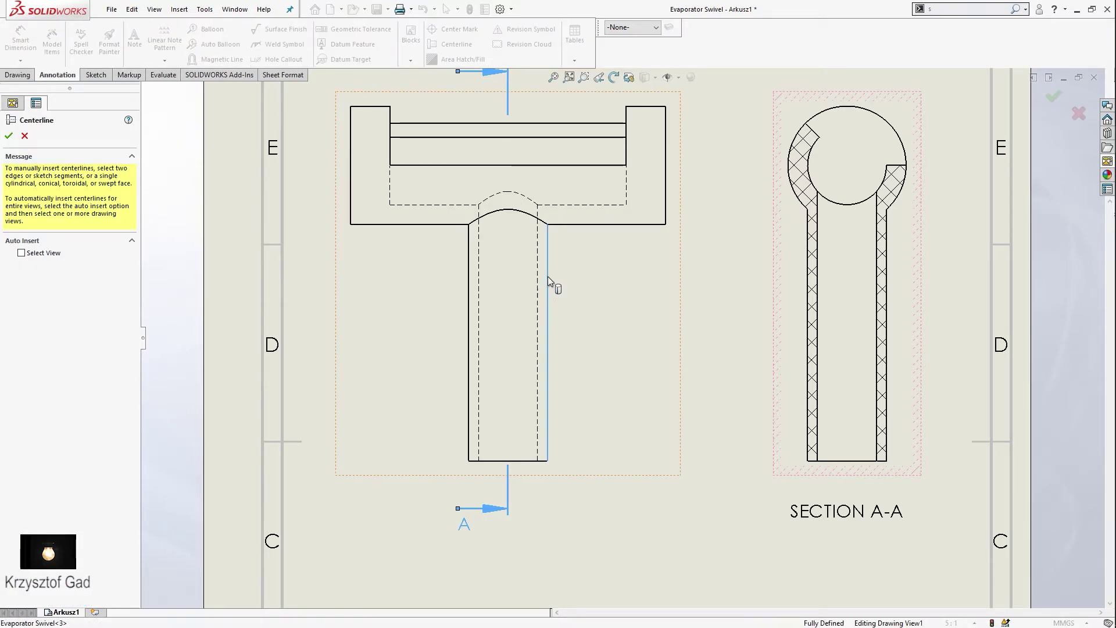
left_click(467, 308)
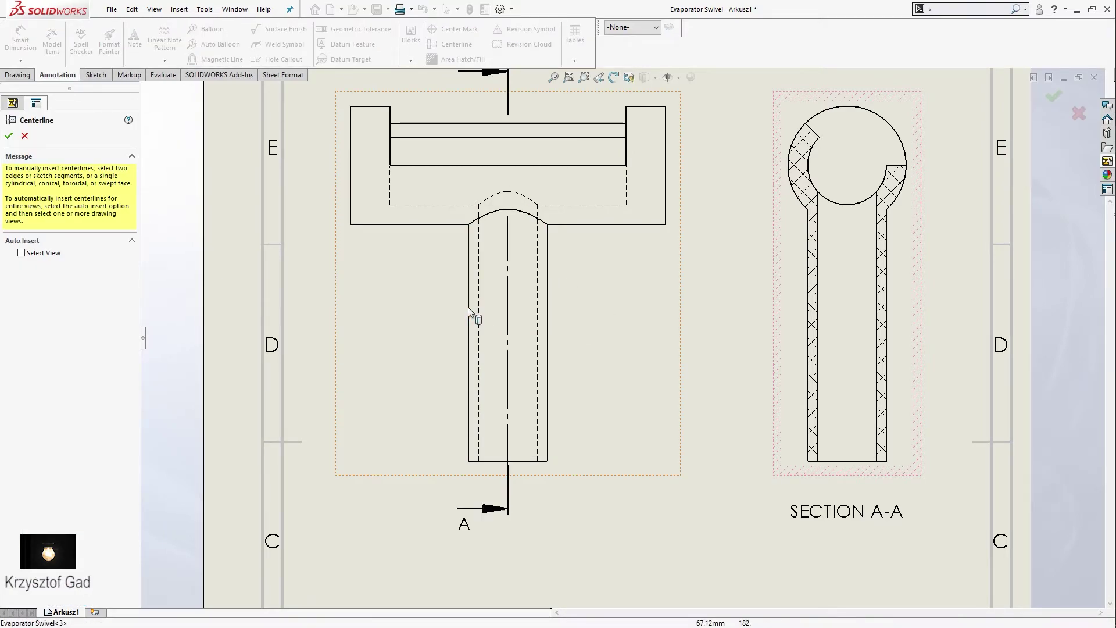
left_click(453, 124)
left_click(447, 224)
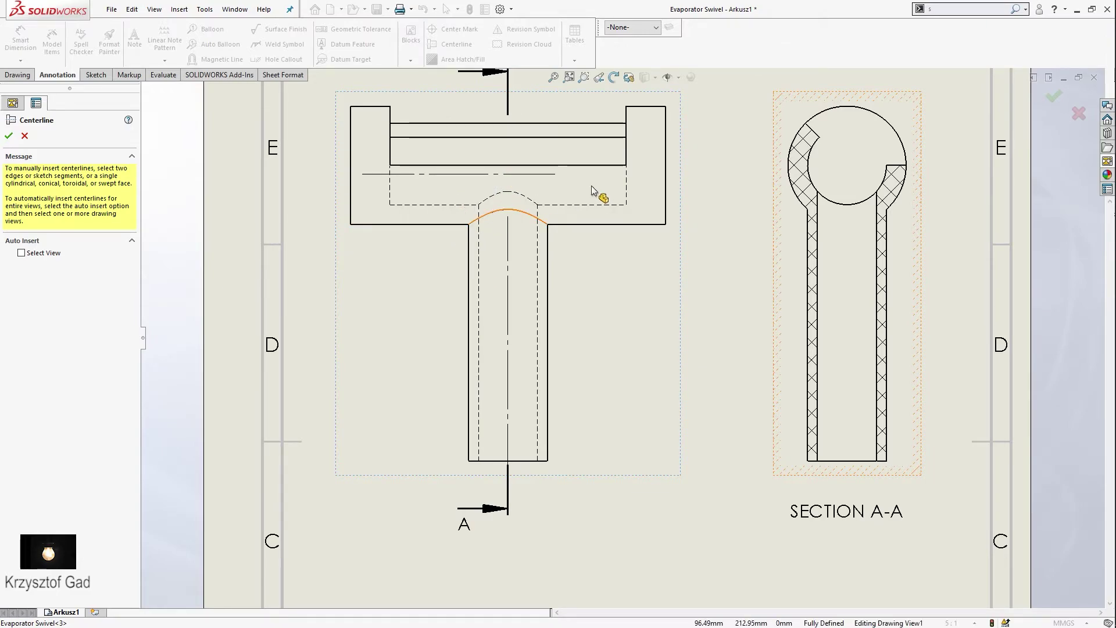
left_click(591, 224)
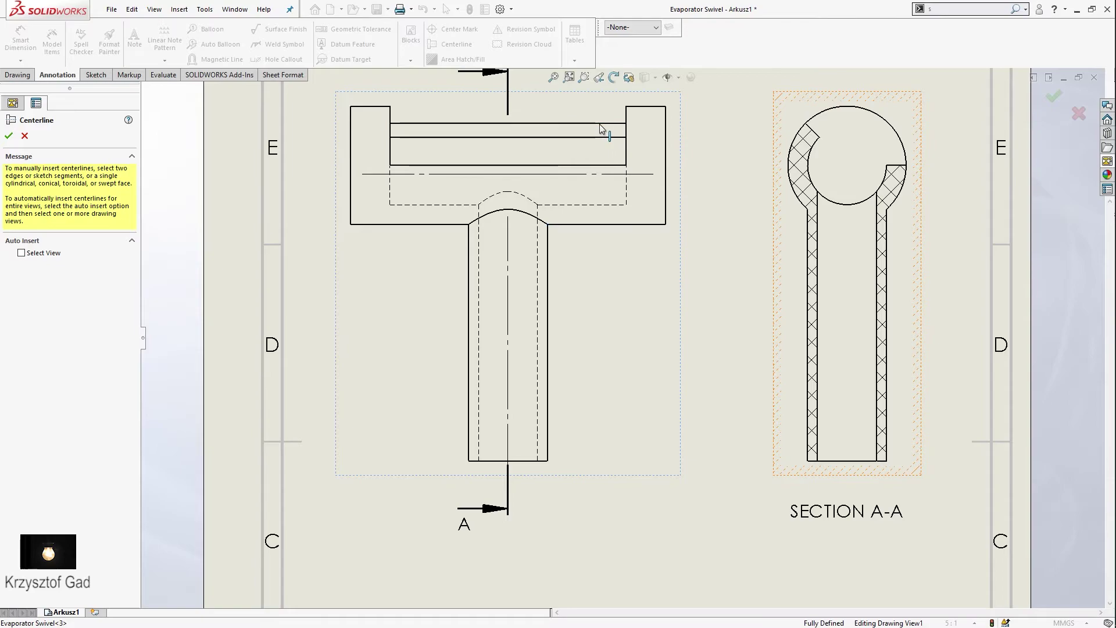
left_click(658, 107)
left_click(653, 224)
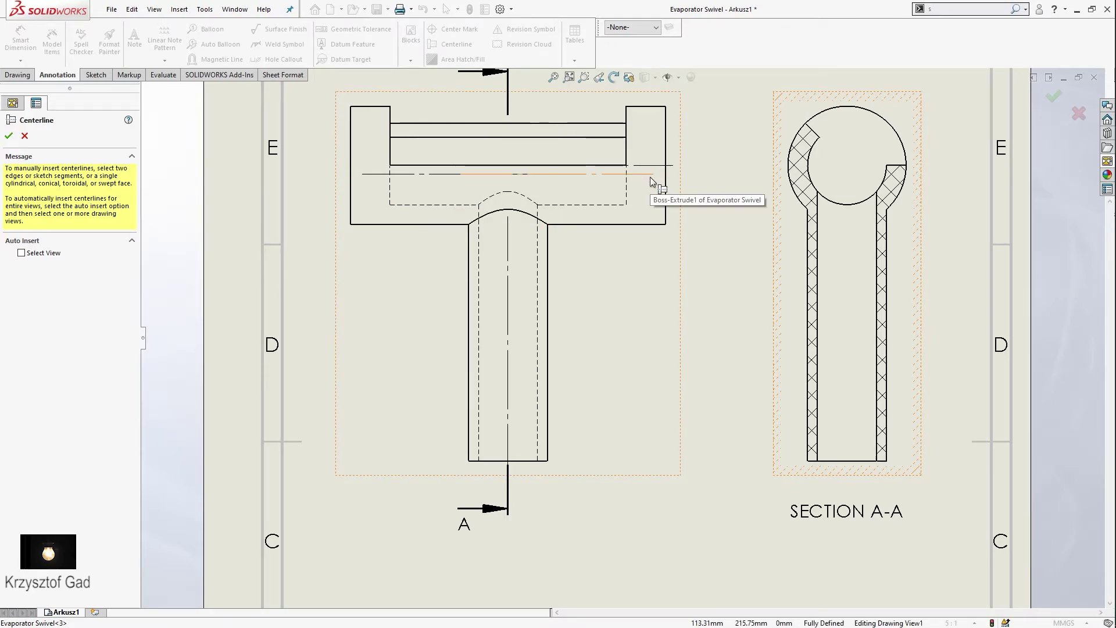
key("Return")
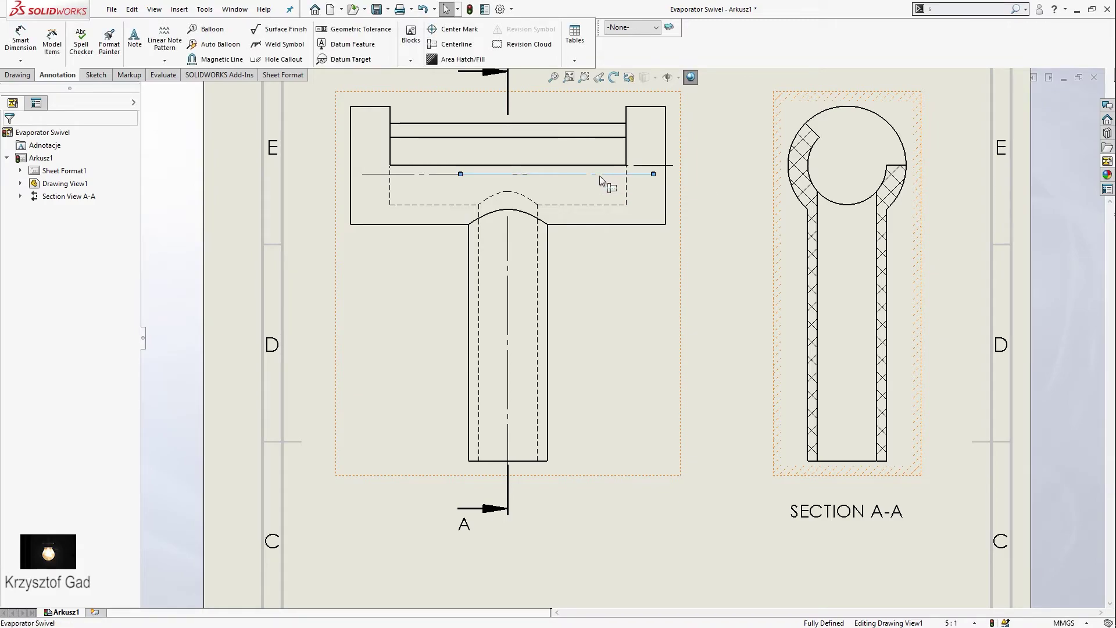
key("Delete")
Redraw the centerlines by picking the top and bottom edges of each flange
left_click(443, 46)
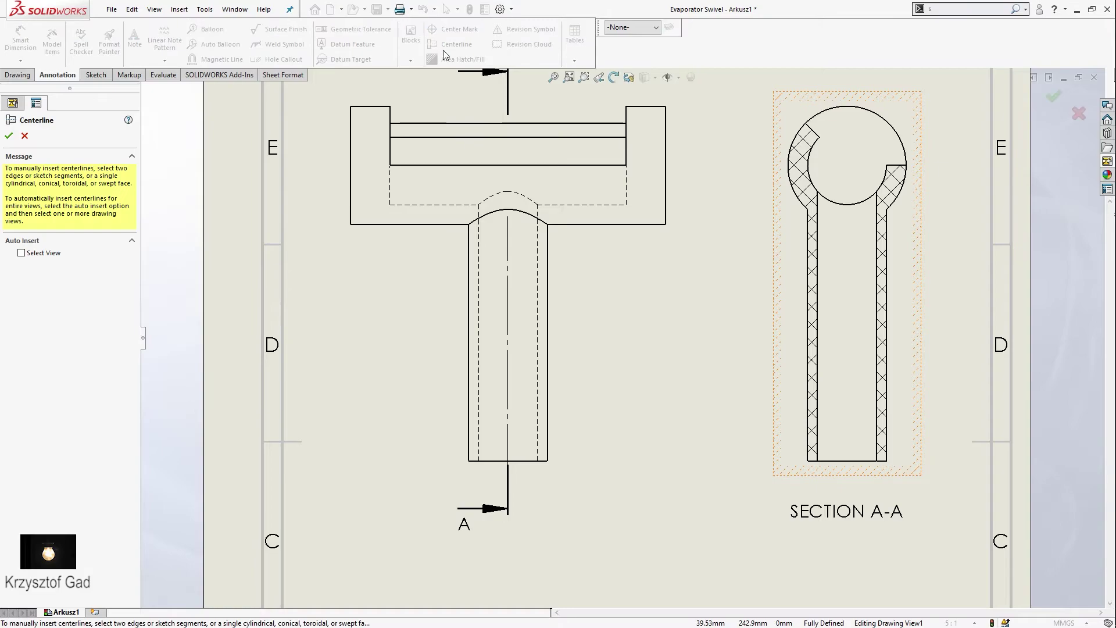
left_click(405, 224)
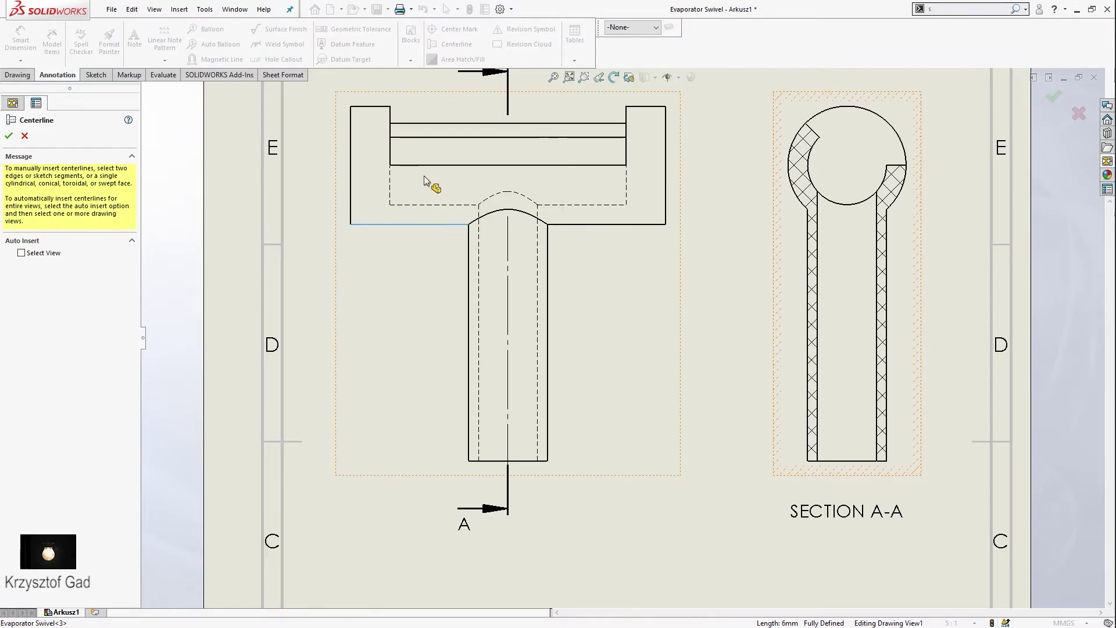
left_click(373, 107)
left_click(653, 107)
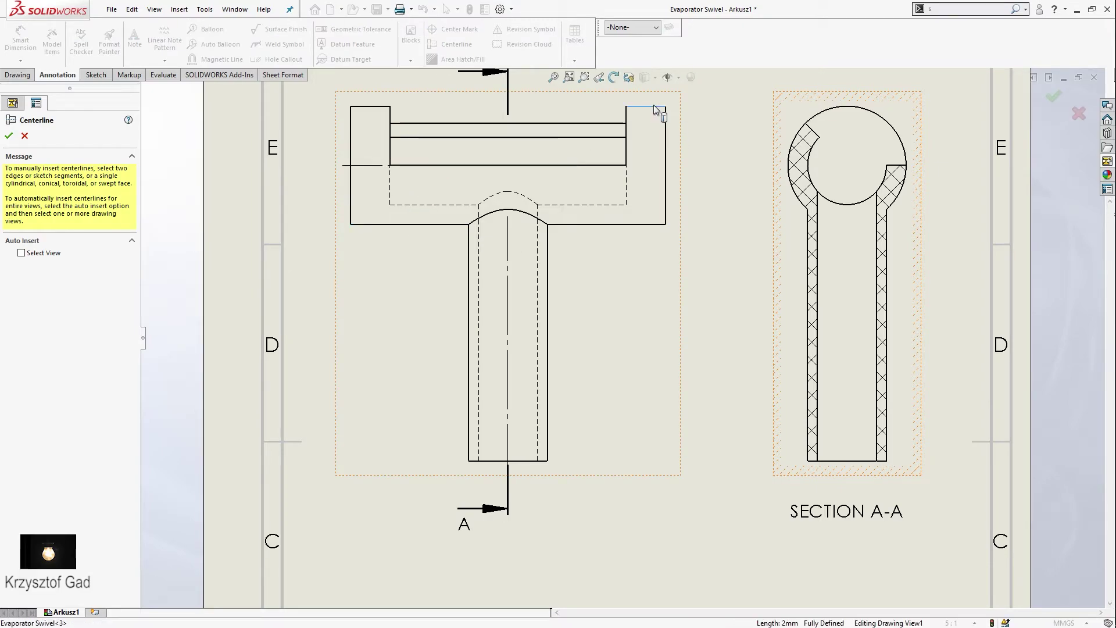
left_click(651, 225)
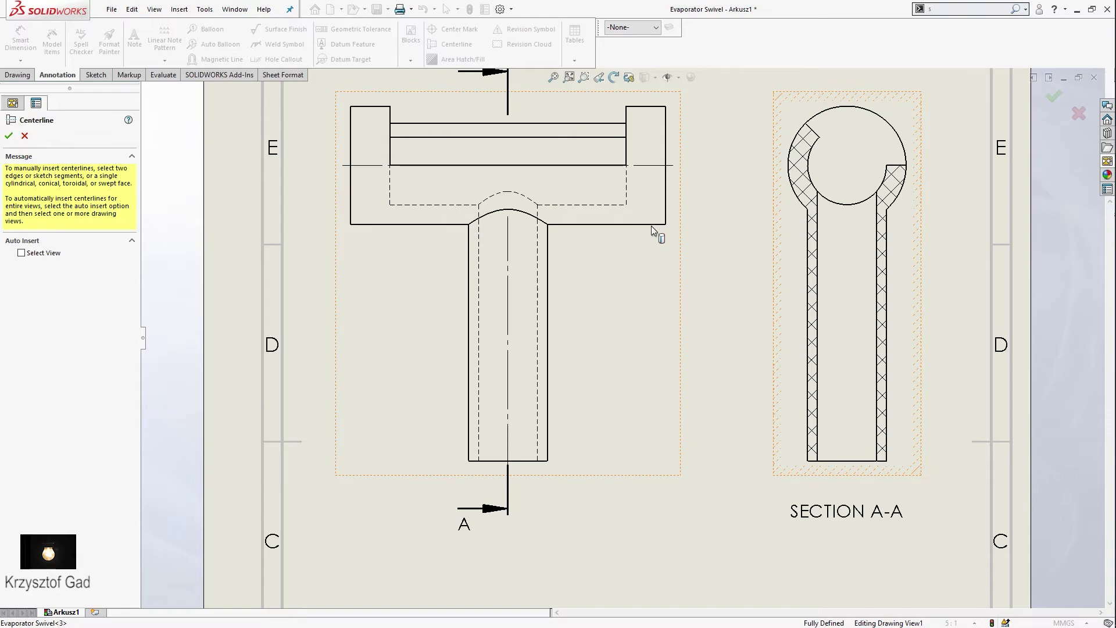
left_click(24, 136)
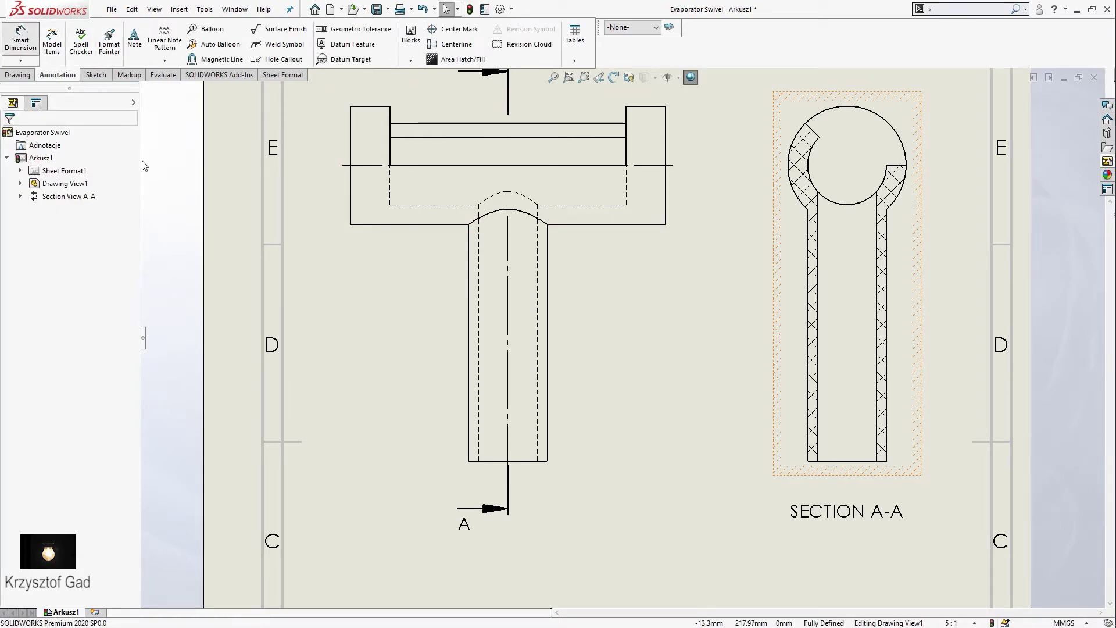
Add the 15 centerline-to-shaft height, 12 inner width and 16 overall width dimensions
key("d")
left_click(497, 460)
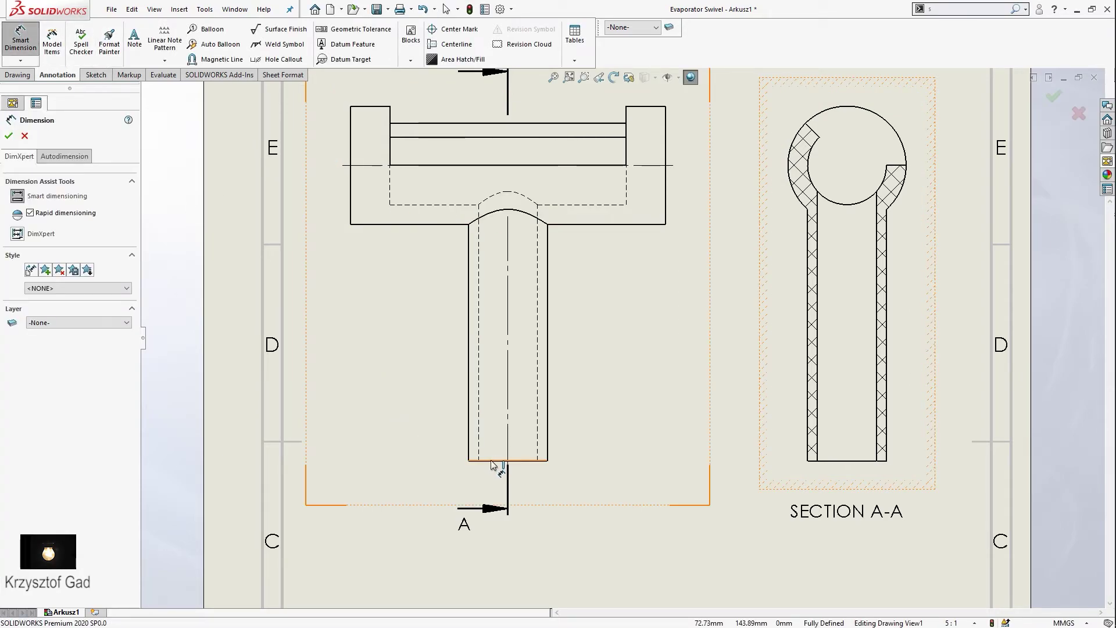
left_click(351, 166)
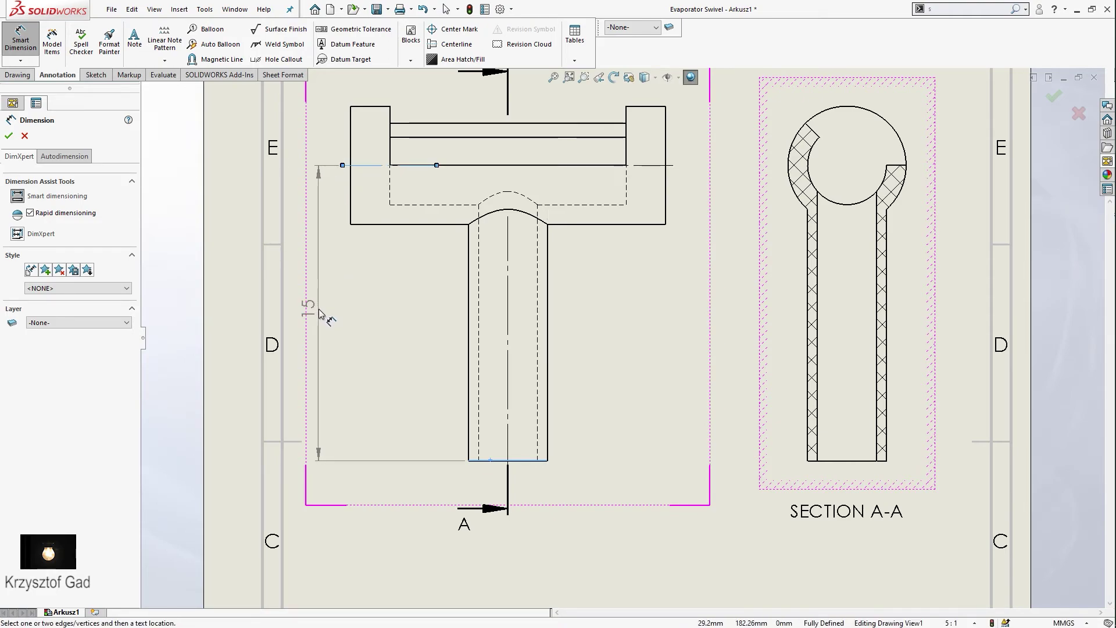
left_click(318, 314)
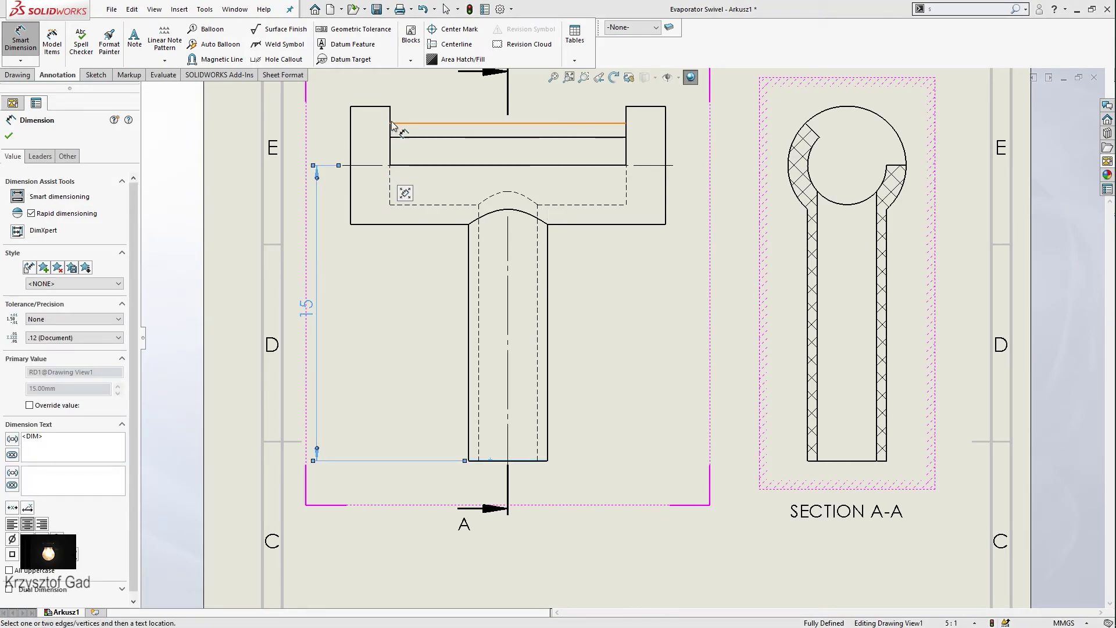
left_click(628, 148)
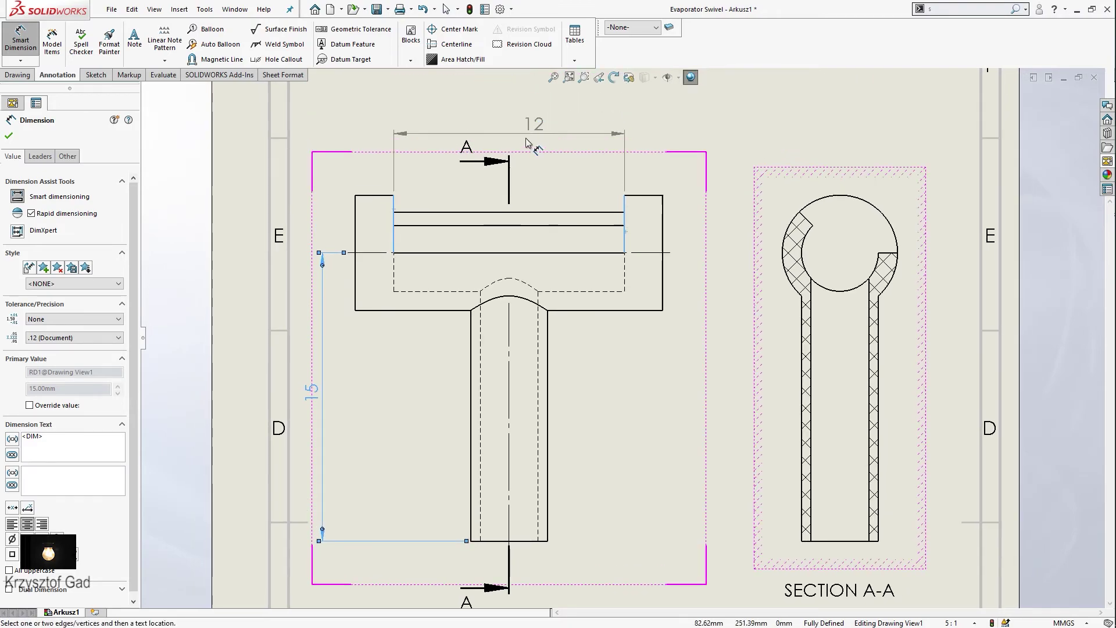
scroll(498, 166, "up", 2)
left_click(509, 144)
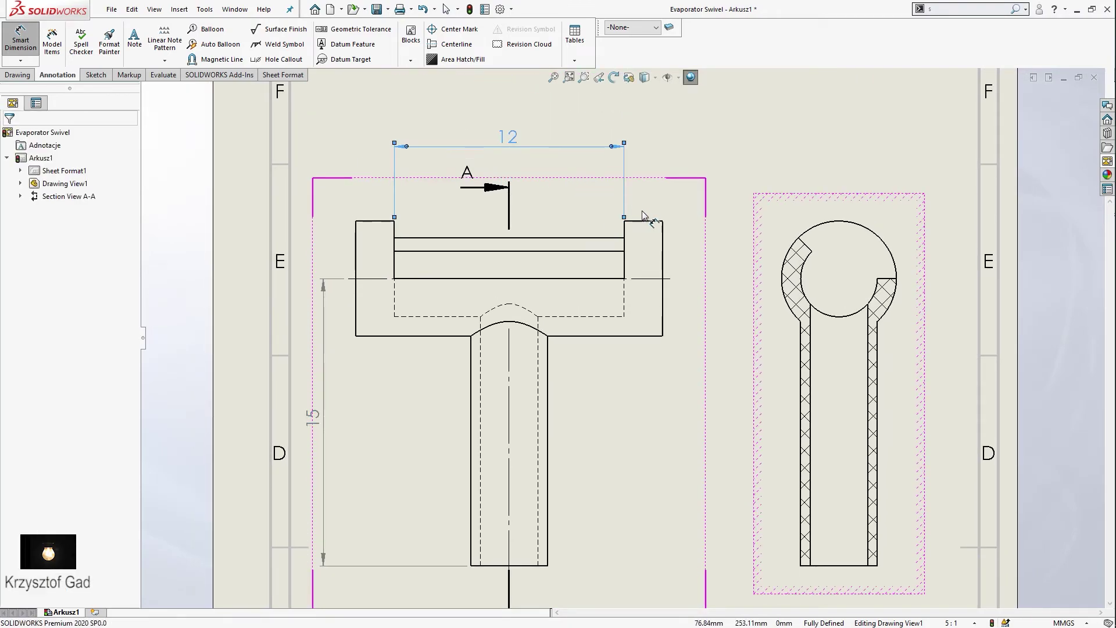
left_click(606, 234)
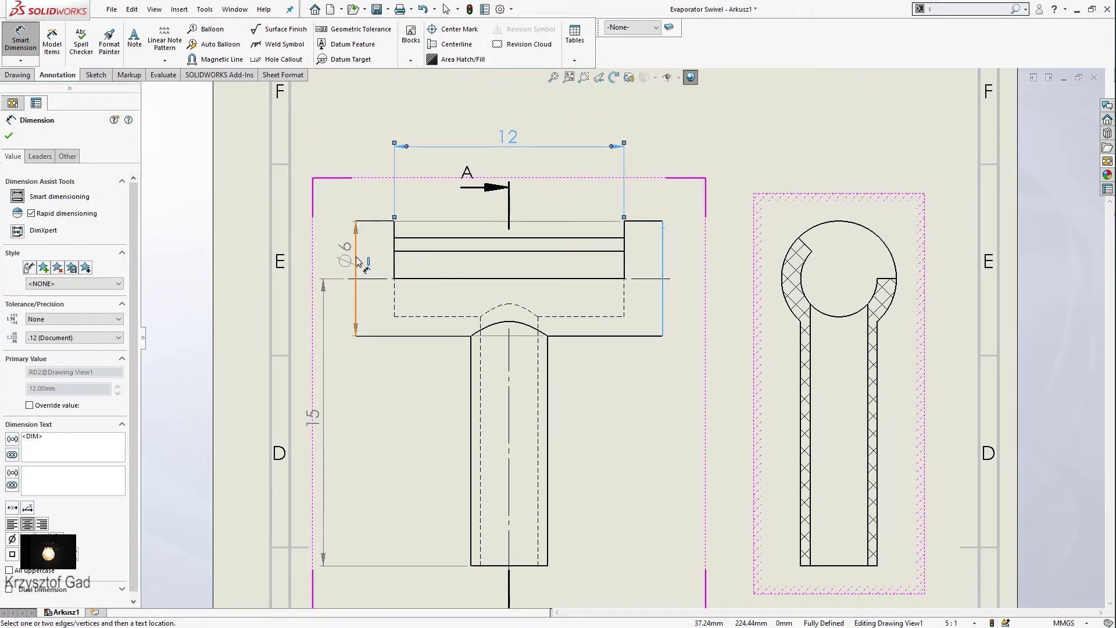
left_click(356, 261)
left_click(508, 111)
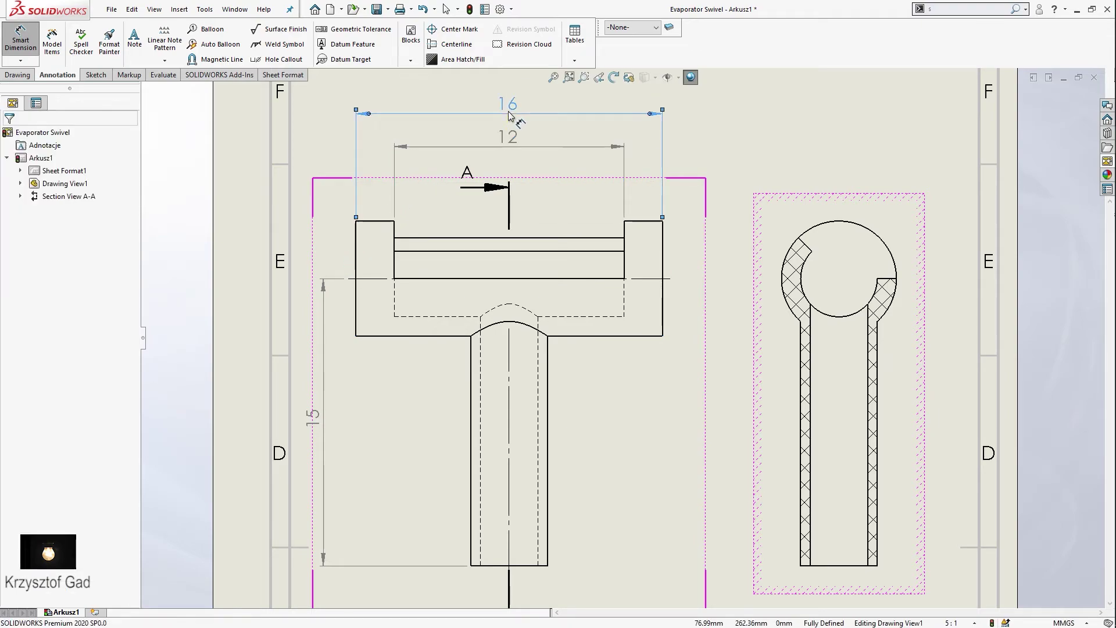
left_click(456, 29)
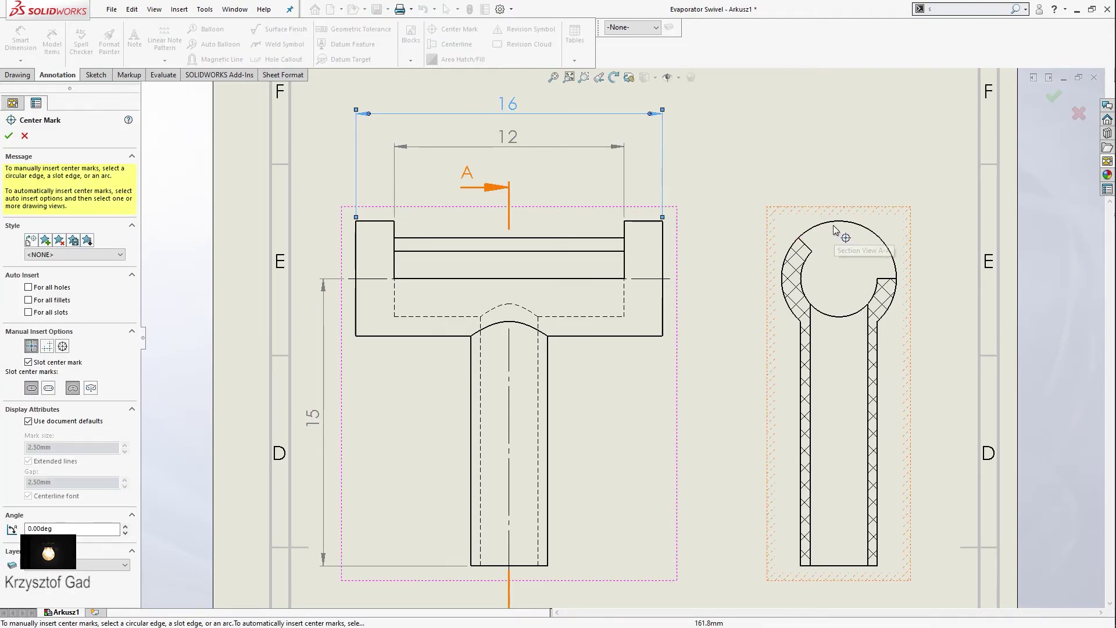
Mark the center of Section A-A's round head and run a vertical centerline down its bore
left_click(834, 232)
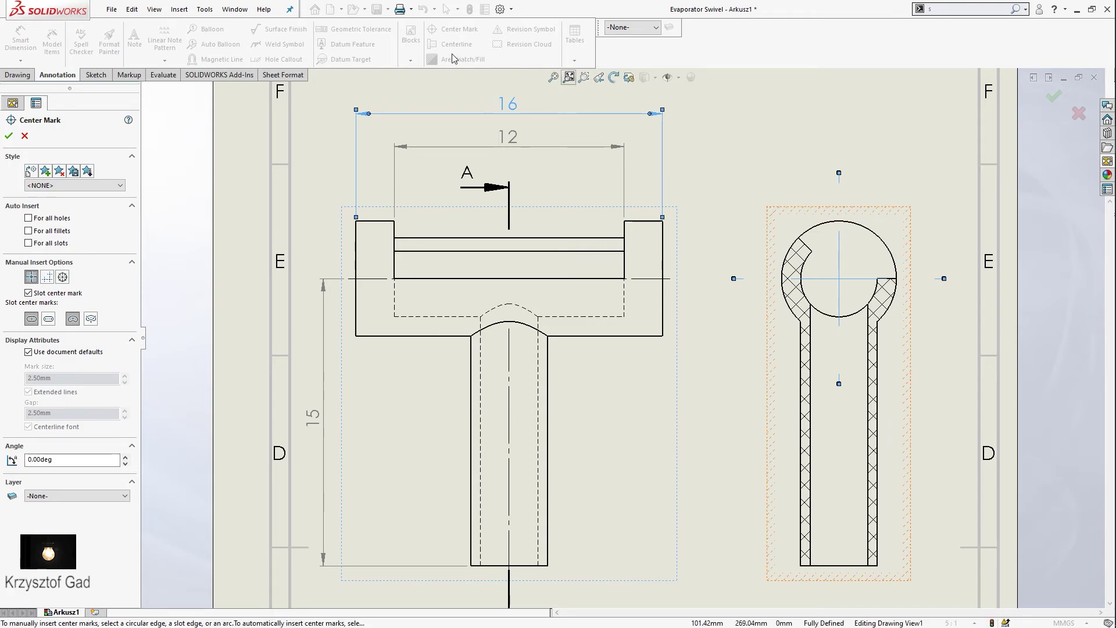
left_click(9, 137)
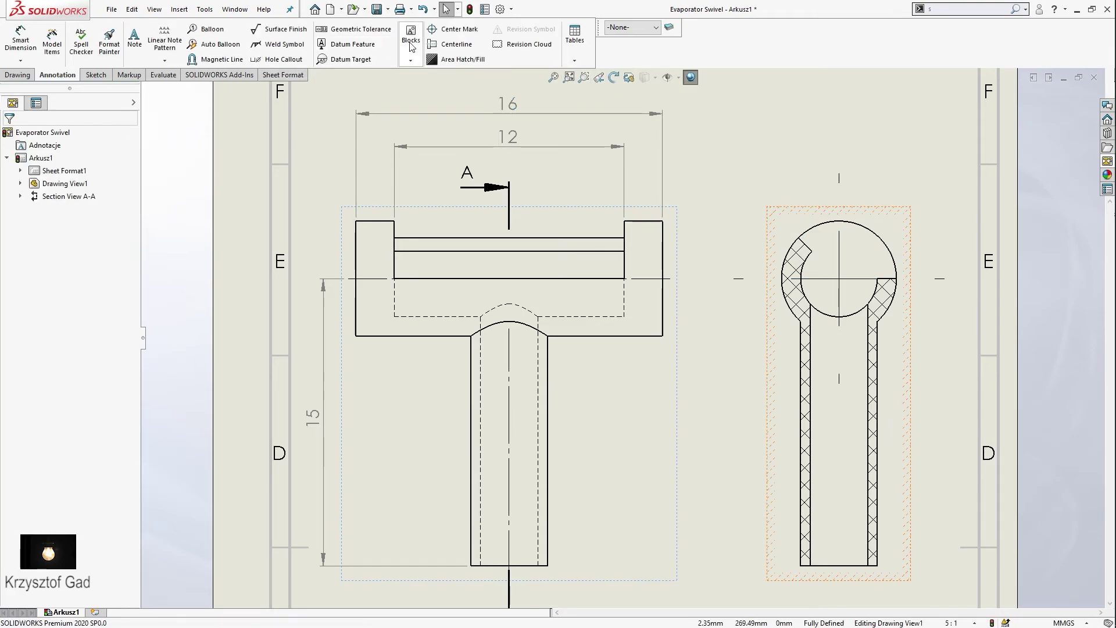
left_click(442, 45)
left_click(867, 407)
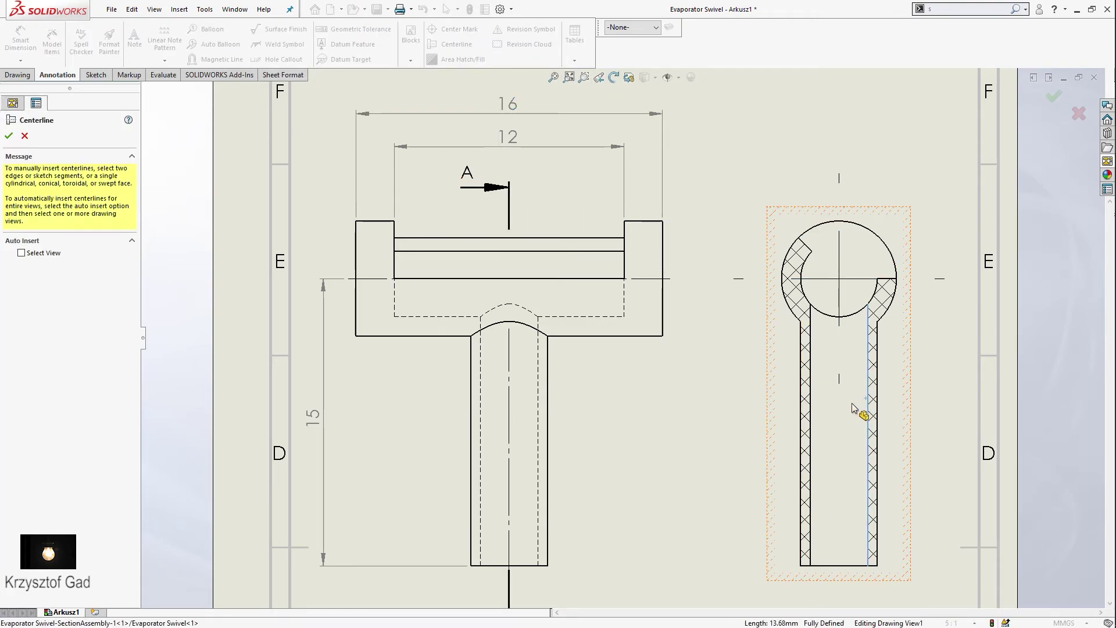
left_click(811, 417)
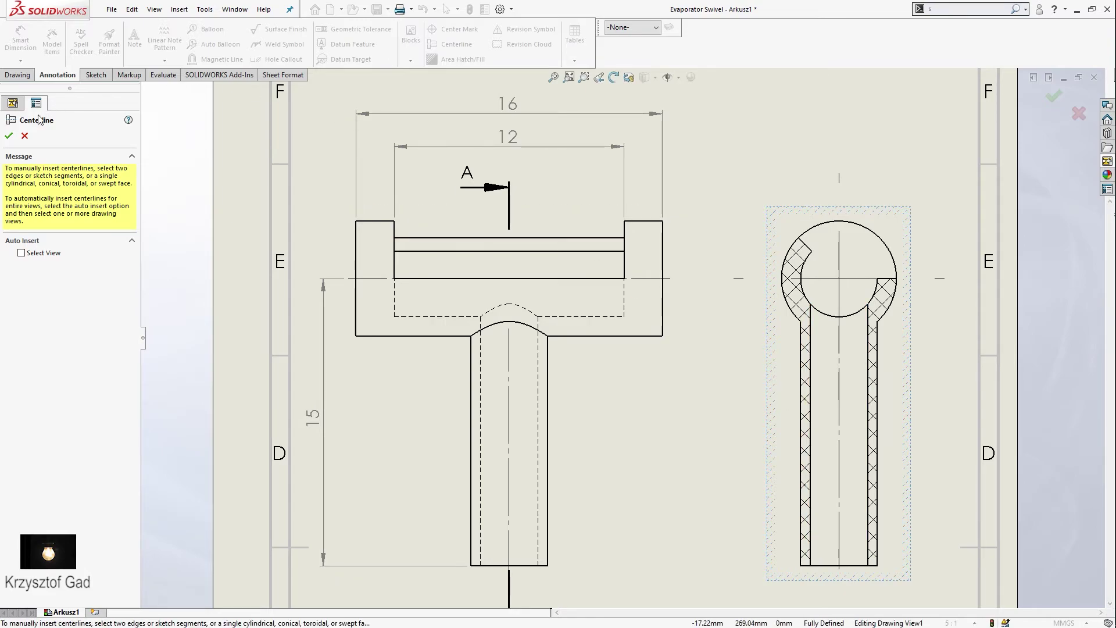
left_click(10, 137)
Dimension Section A-A's round head with a 45° angle, R3 radius and R2 fillet radius
right_click_drag(622, 140, 622, 105)
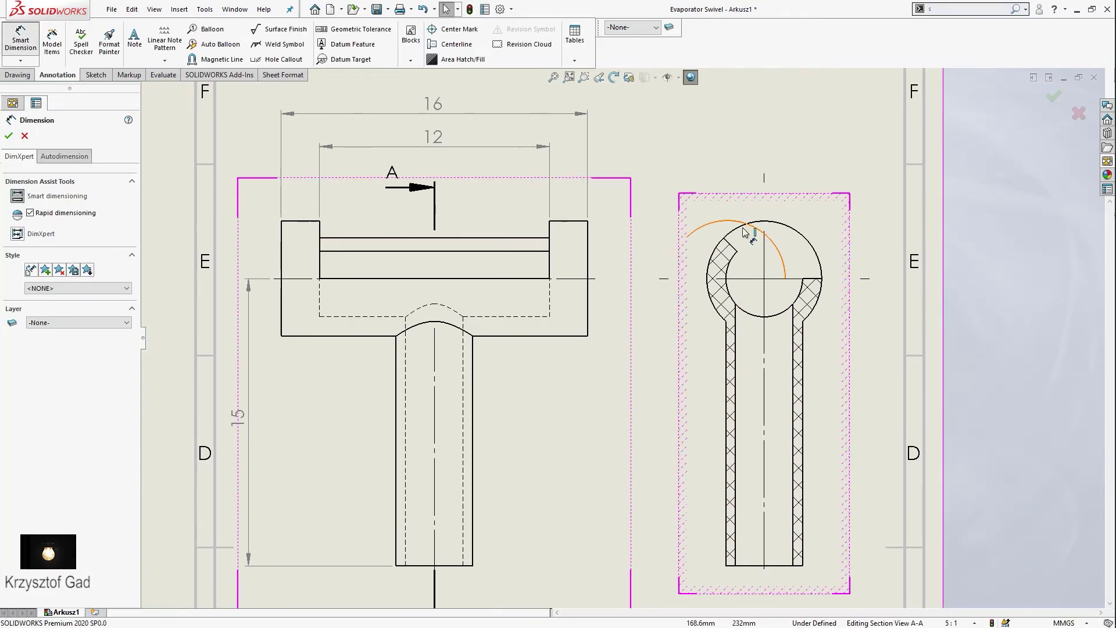
middle_click_drag(842, 238, 636, 239)
left_click(636, 243)
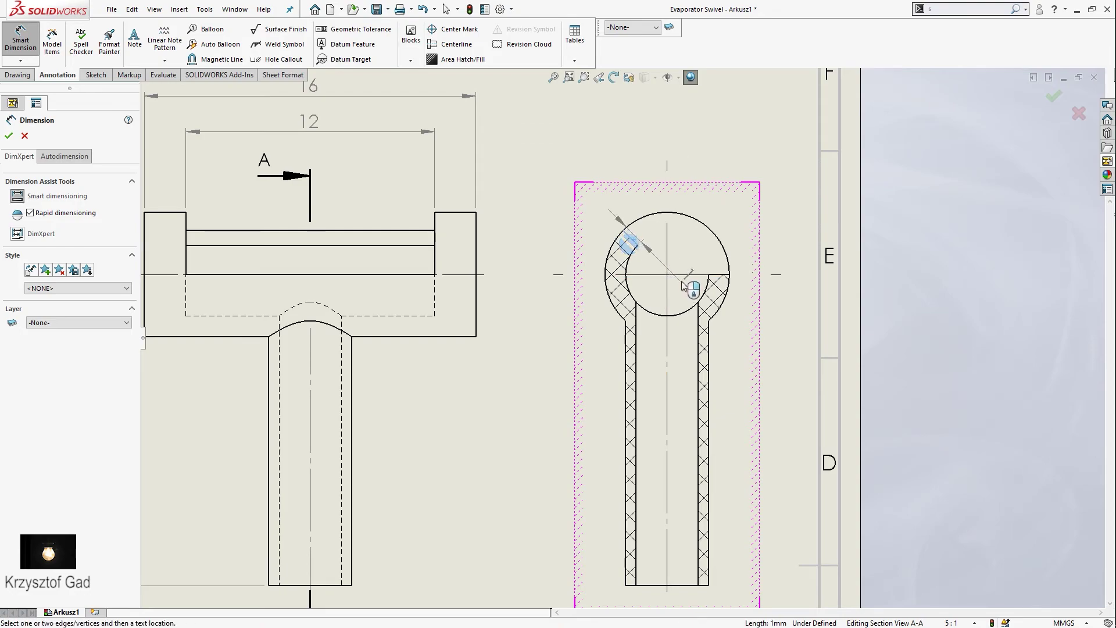
left_click(684, 277)
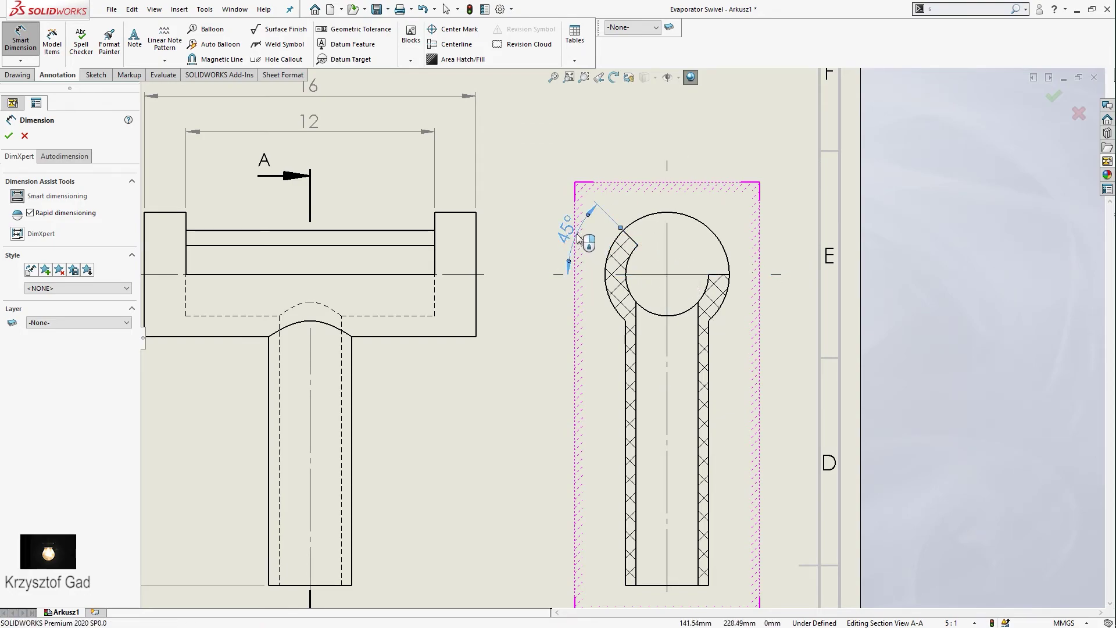
left_click(578, 238)
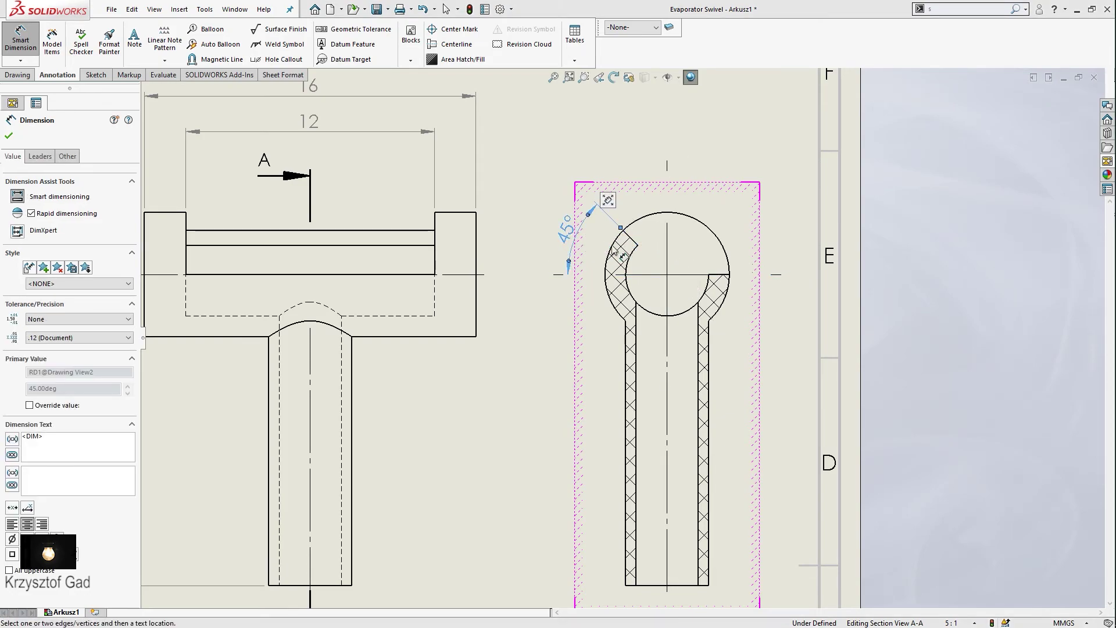
left_click(716, 237)
left_click(727, 194)
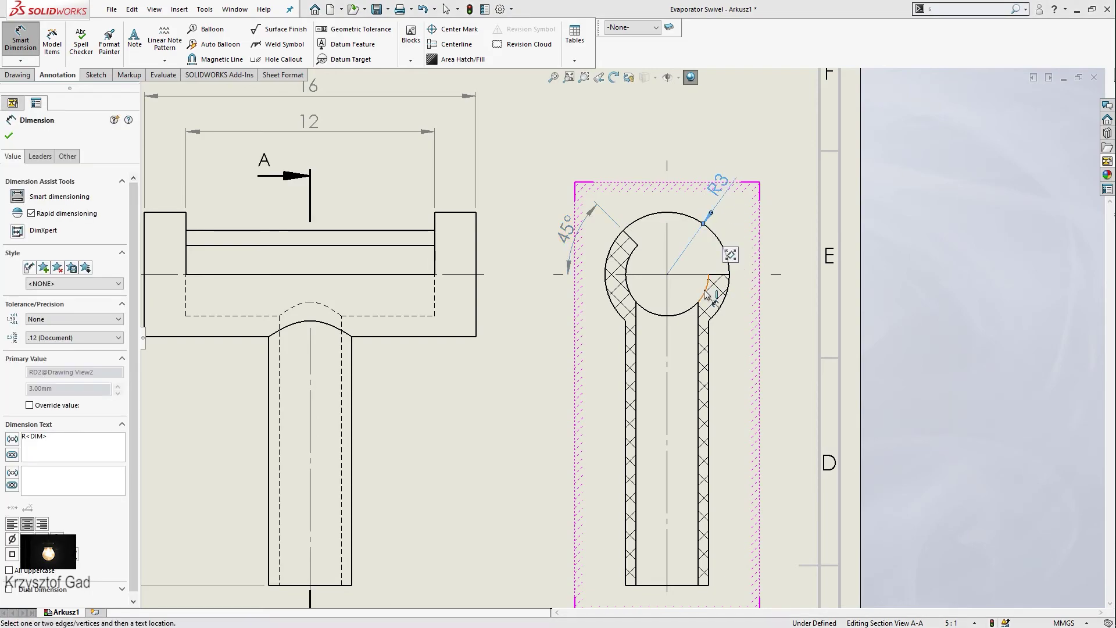
left_click(708, 290)
left_click(757, 330)
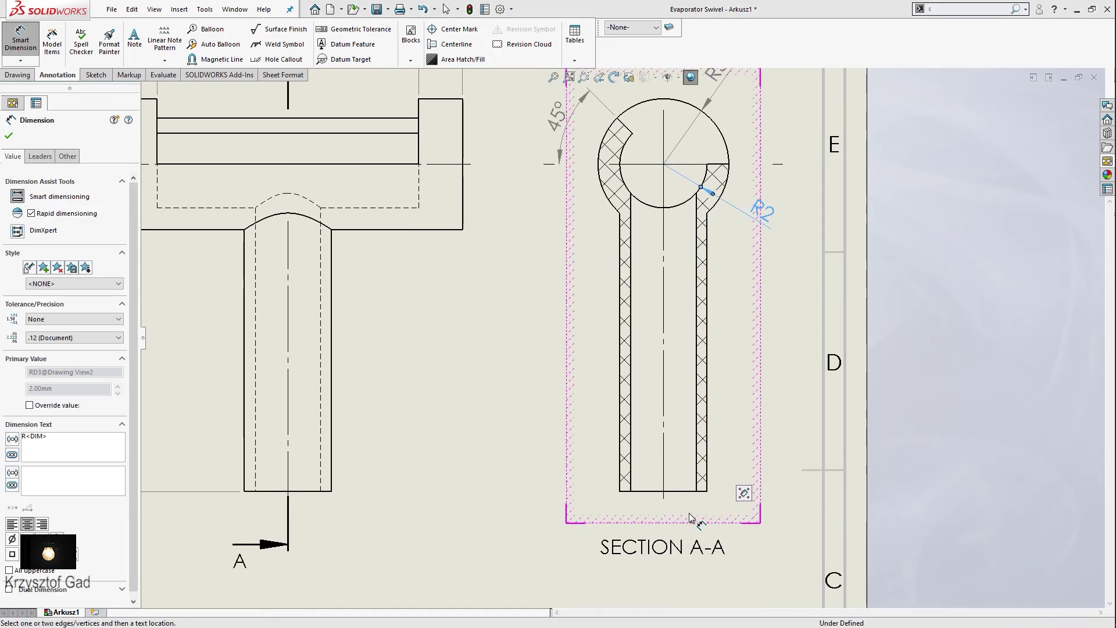
Add the Ø4 and Ø3 width dimensions below Section A-A
middle_click_drag(683, 607, 677, 452)
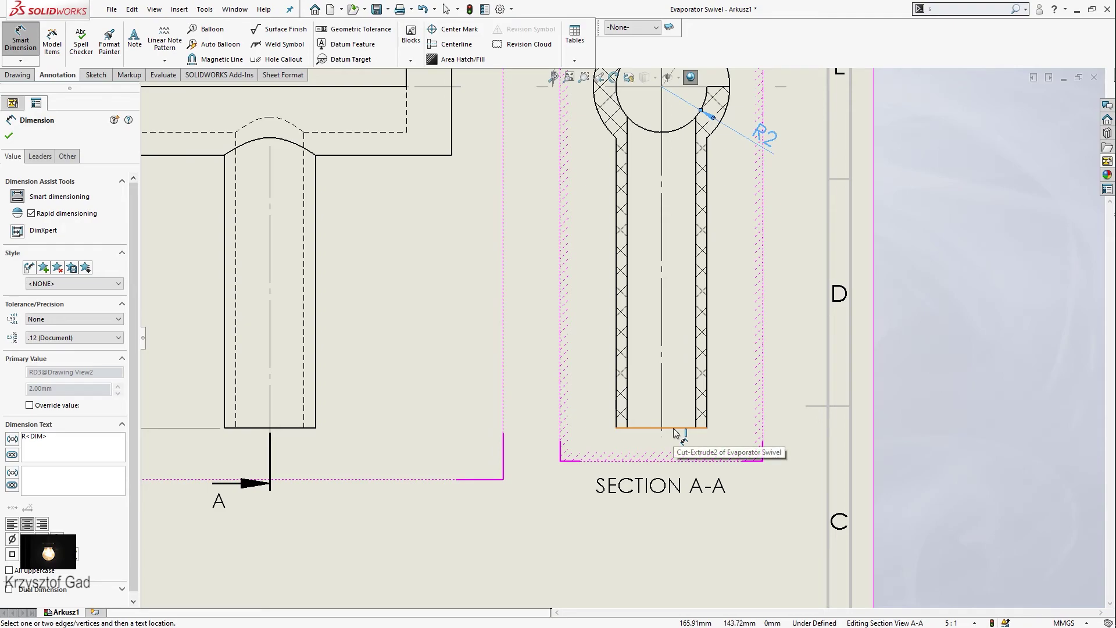
left_click(674, 428)
left_click(662, 503)
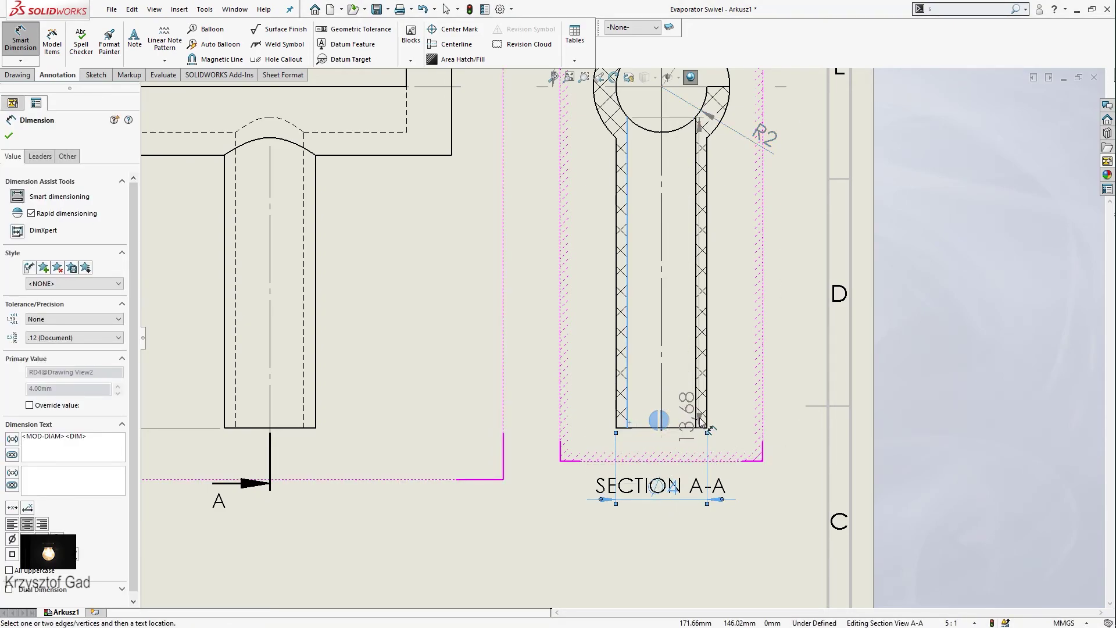
left_click(696, 412)
left_click(660, 470)
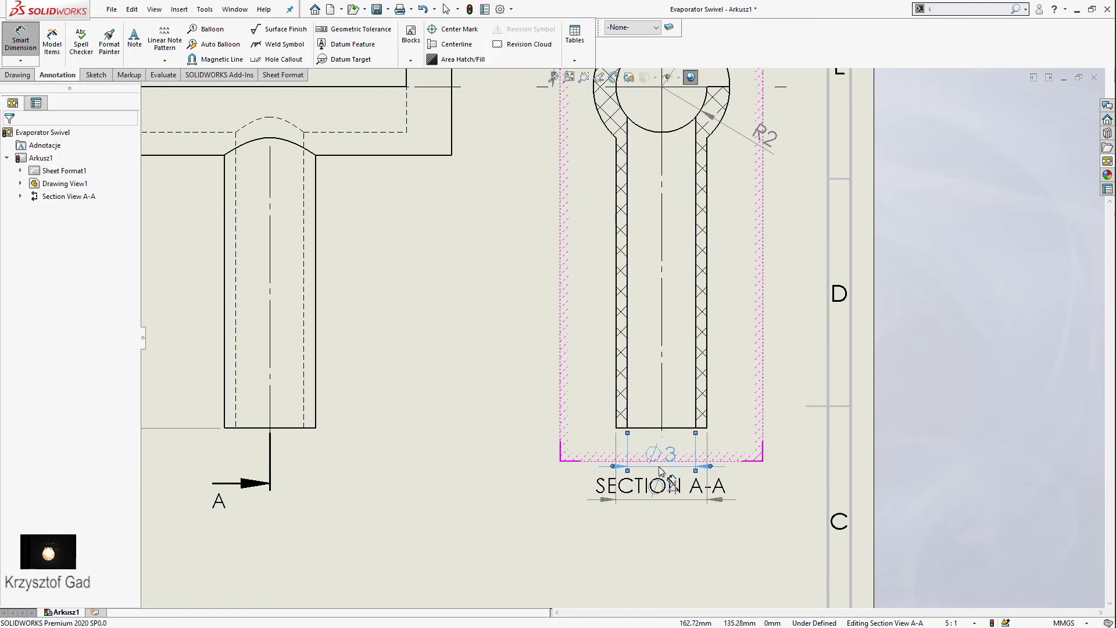
Drop the SECTION A-A label beneath the Ø4 dimension and zoom out to see the sheet
key("Escape")
left_click_drag(609, 487, 626, 536)
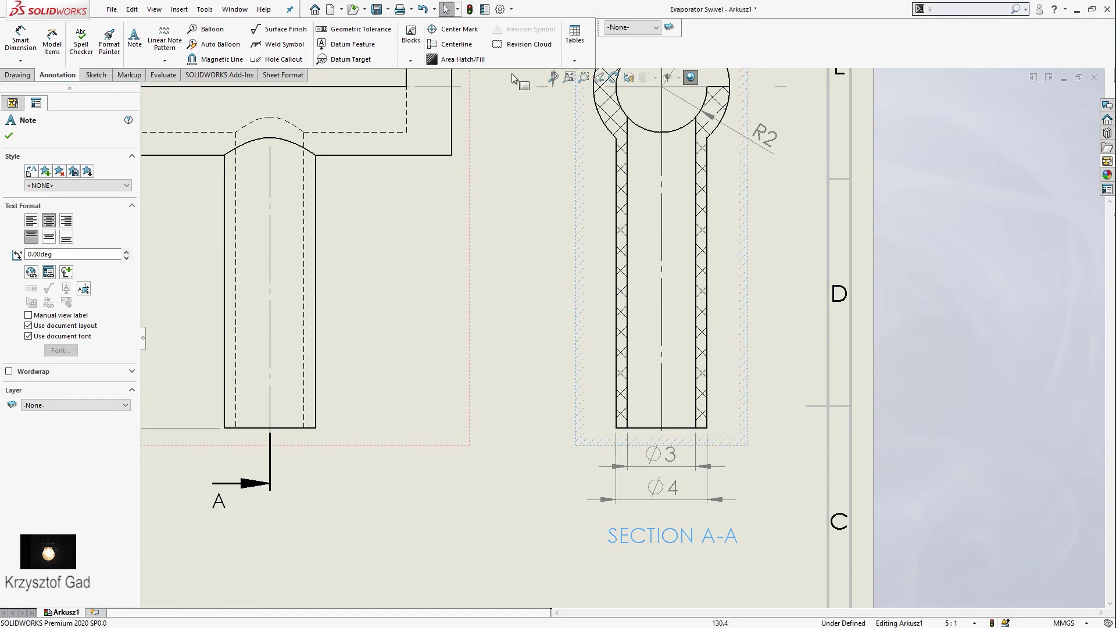
scroll(508, 357, "up", 2)
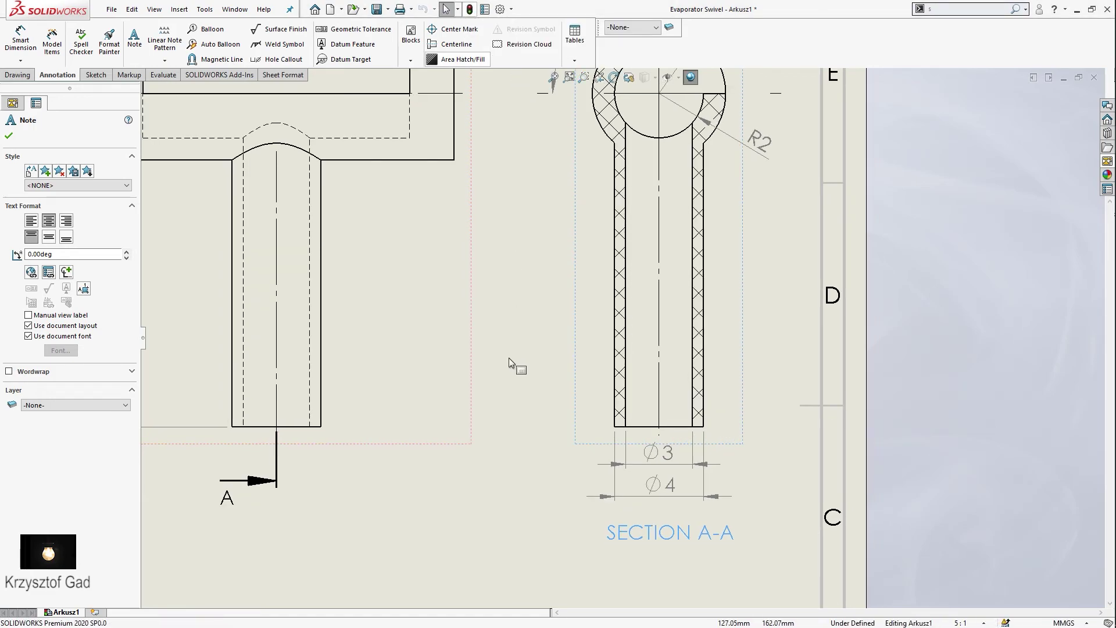
scroll(511, 411, "up", 3)
scroll(514, 411, "up", 2)
scroll(640, 337, "up", 1)
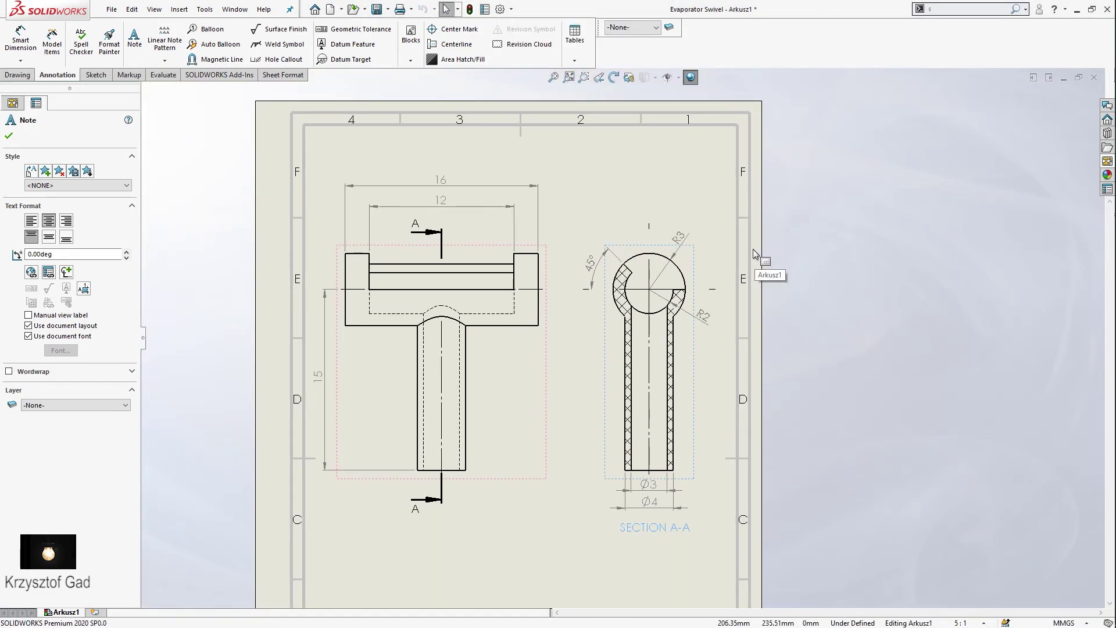
scroll(752, 250, "up", 1)
scroll(748, 249, "up", 1)
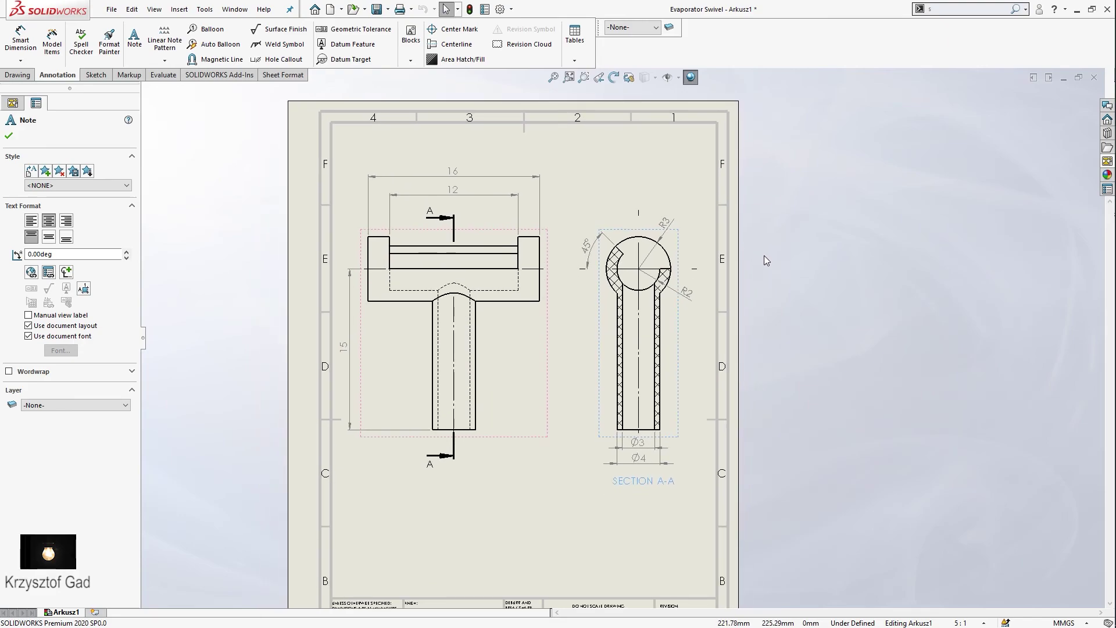
left_click(575, 82)
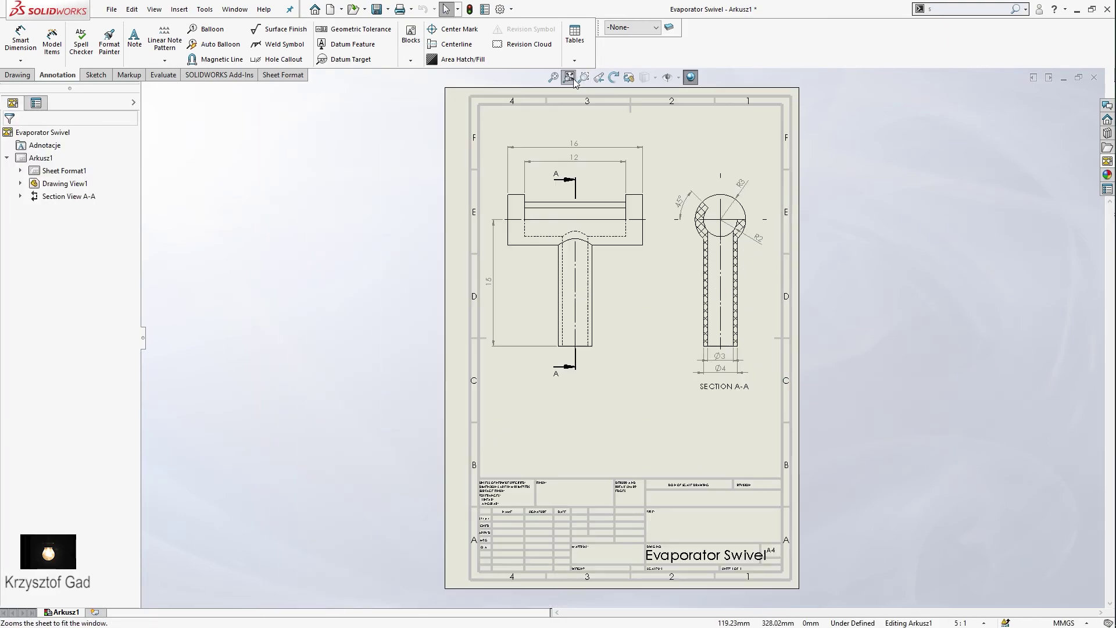